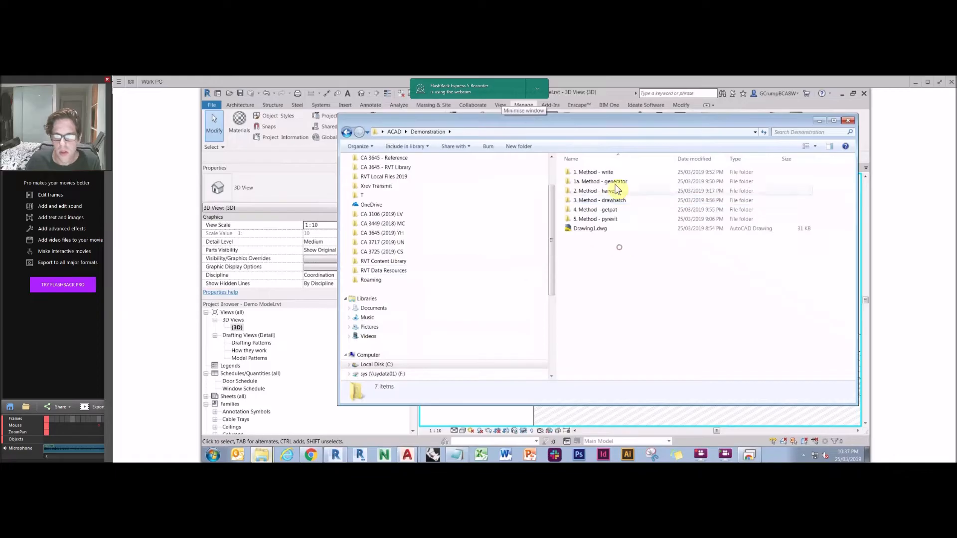
Step: Open _example - Model - Blockwork 200x400.pat from the 1. Method - write folder and review its version and units lines
double_click(600, 173)
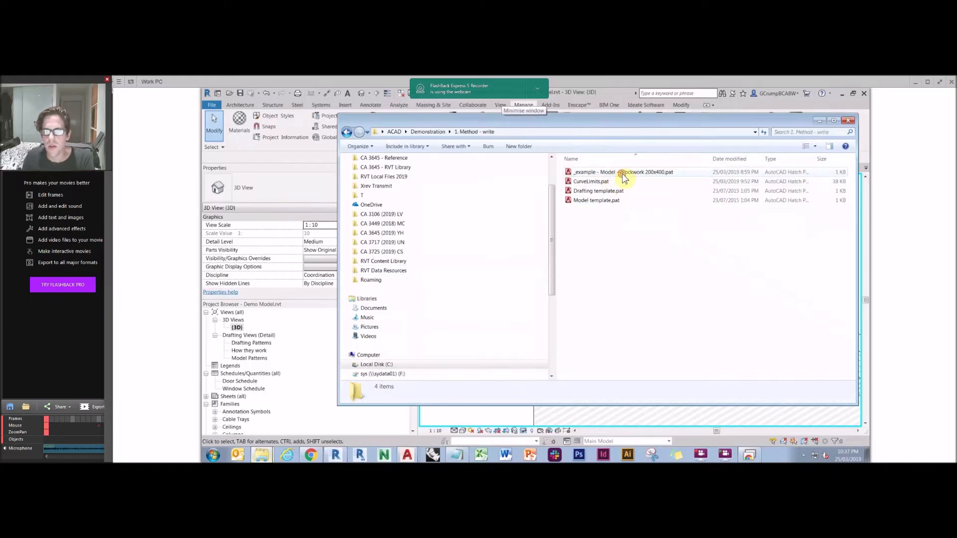
double_click(622, 174)
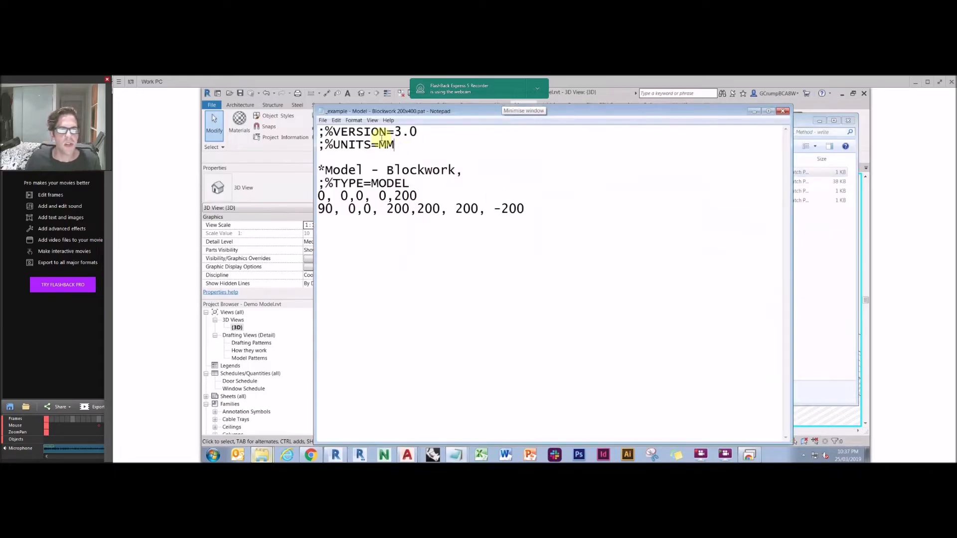
left_click_drag(322, 131, 417, 131)
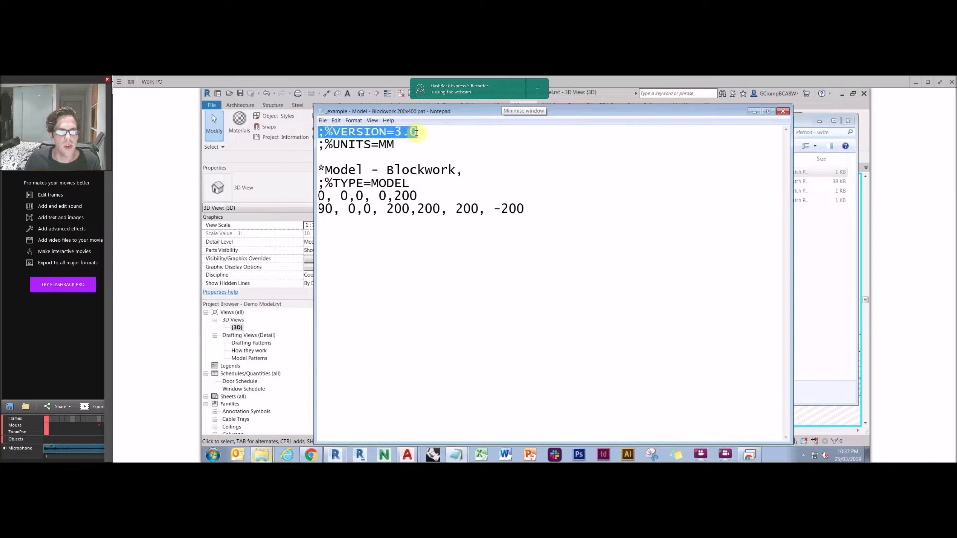
left_click(394, 144)
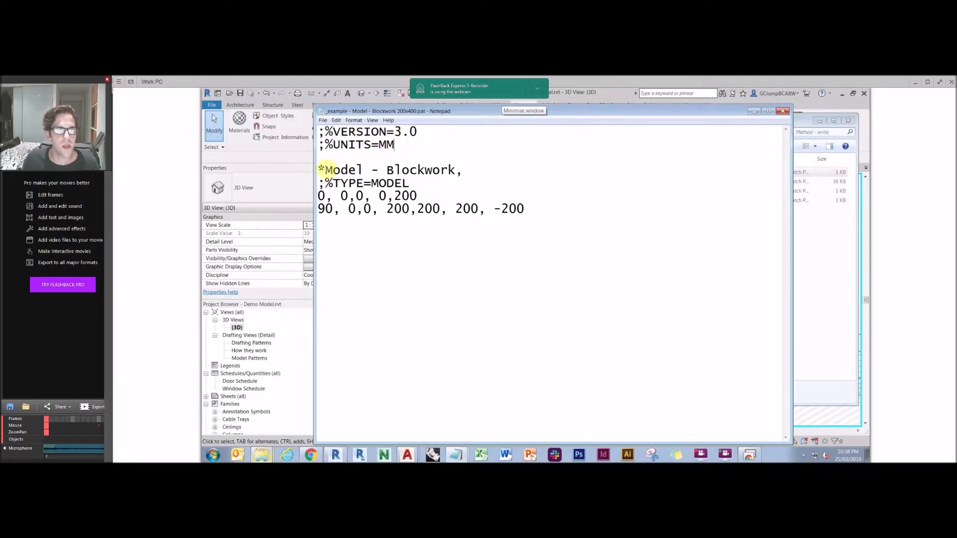
Step: Examine the pattern name line, including its asterisk and closing comma, and the type line of the blockwork pattern file
left_click_drag(464, 170, 316, 172)
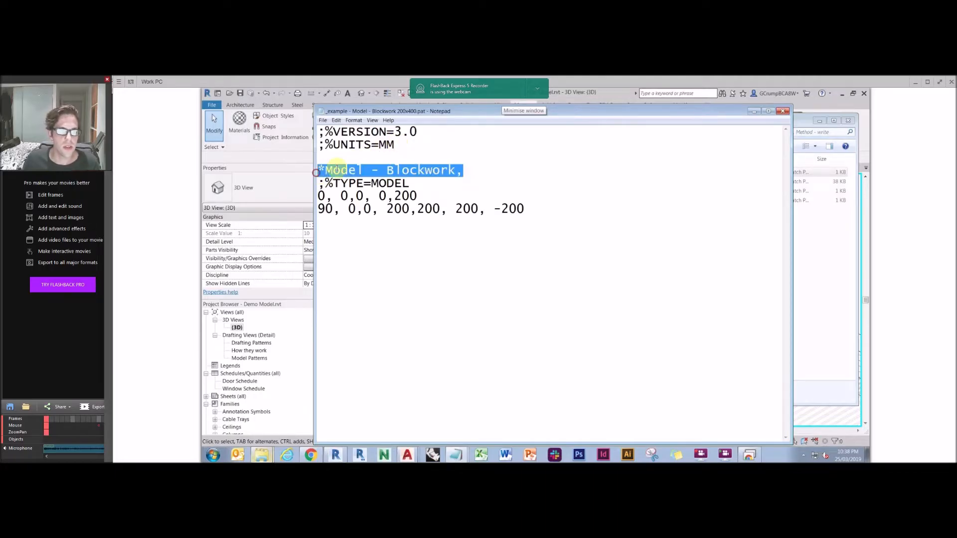
left_click_drag(455, 170, 324, 169)
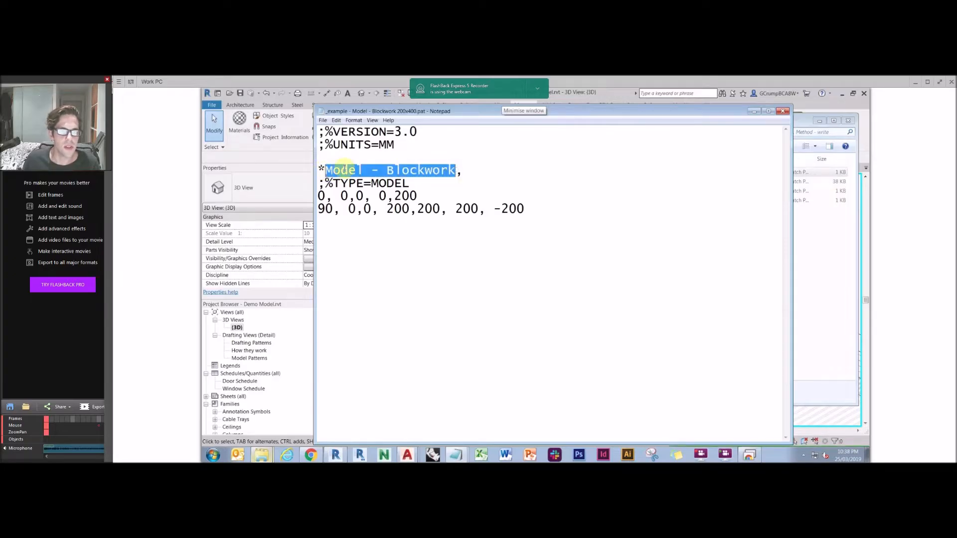
left_click_drag(454, 170, 333, 169)
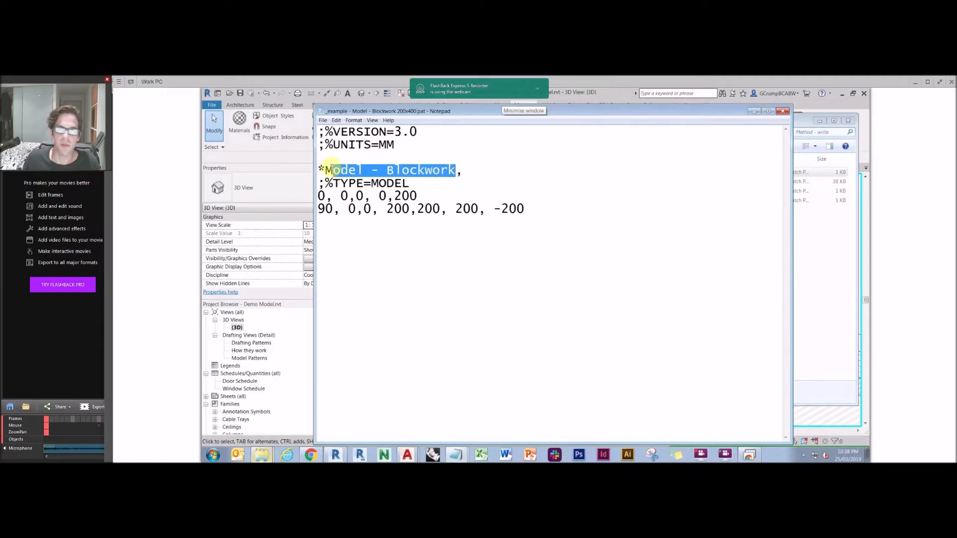
left_click_drag(455, 170, 463, 171)
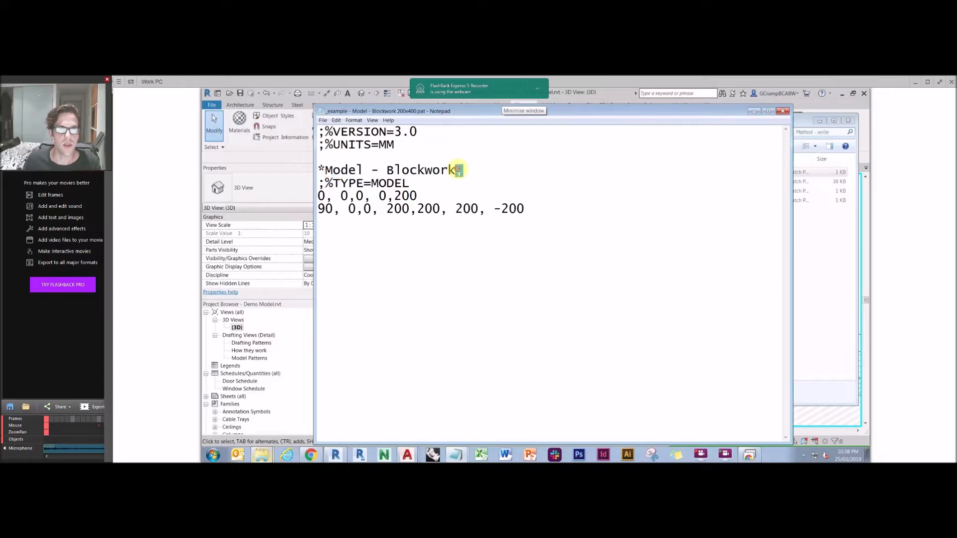
left_click_drag(325, 170, 455, 169)
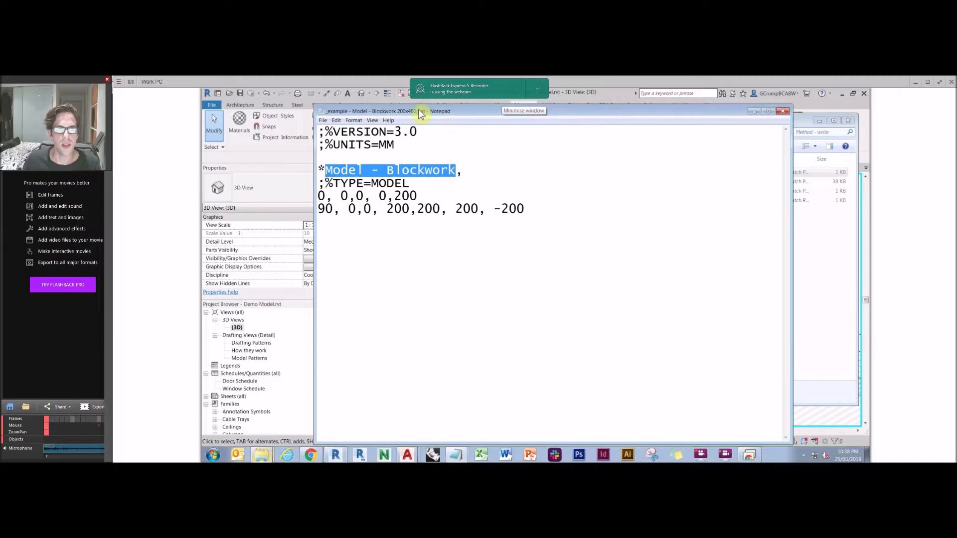
left_click(410, 183)
left_click(317, 183, "shift")
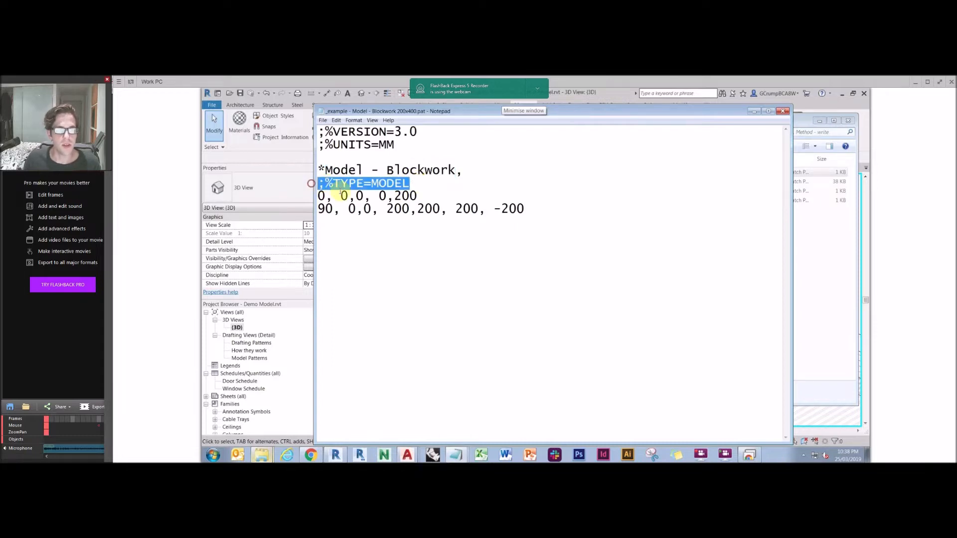
double_click(385, 182)
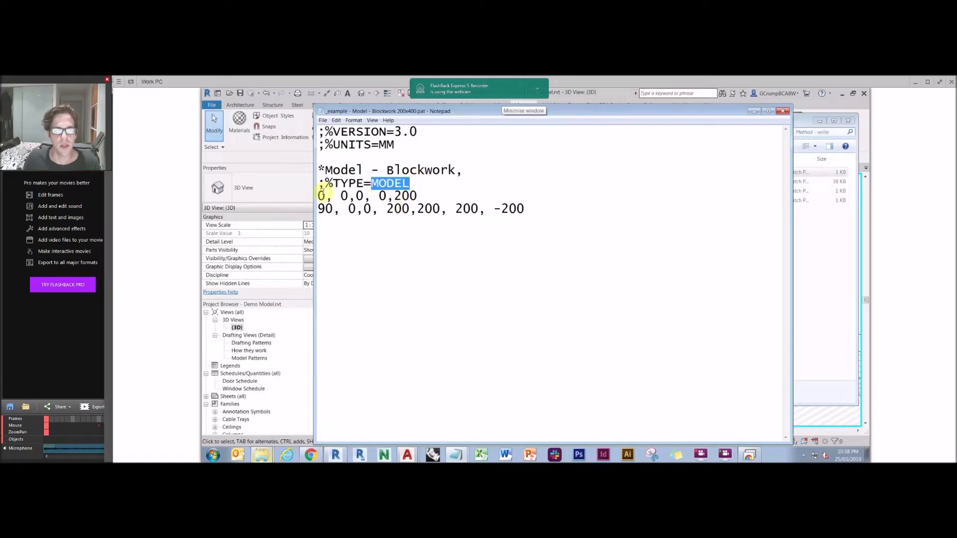
Step: Narrow the text window and examine the two numeric line-definition rows below the type line
left_click_drag(315, 195, 384, 195)
left_click_drag(486, 196, 390, 194)
left_click_drag(594, 209, 387, 209)
left_click_drag(485, 195, 389, 196)
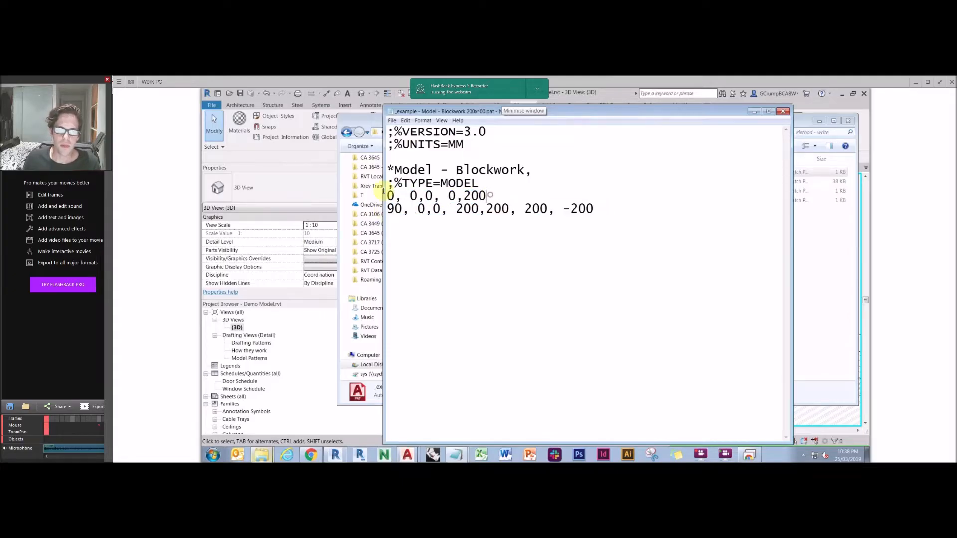
left_click_drag(594, 208, 486, 196)
Step: Copy the two line-definition rows, paste them four times below the originals, and remove the blank line between them
left_click(615, 209)
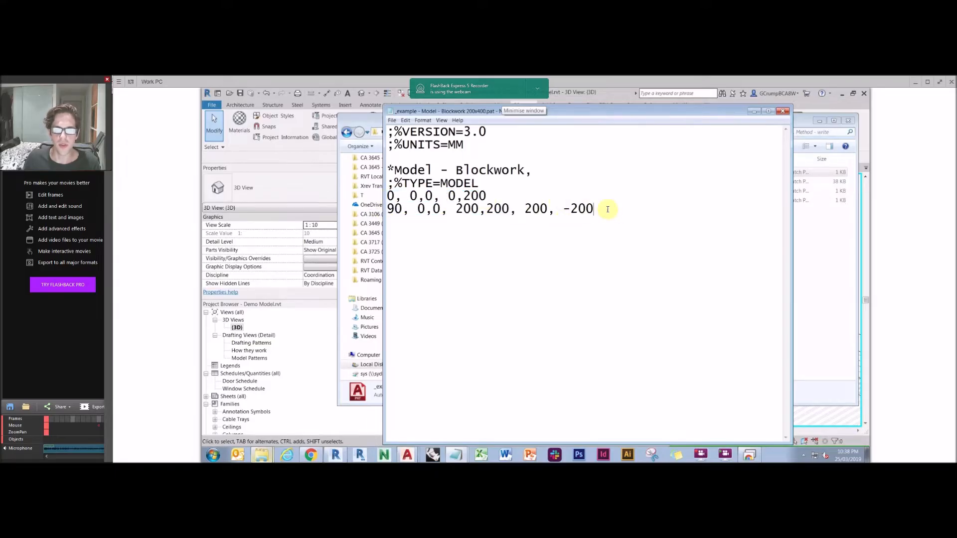
key("shift+Home")
left_click_drag(615, 215, 382, 201)
key("ctrl+c")
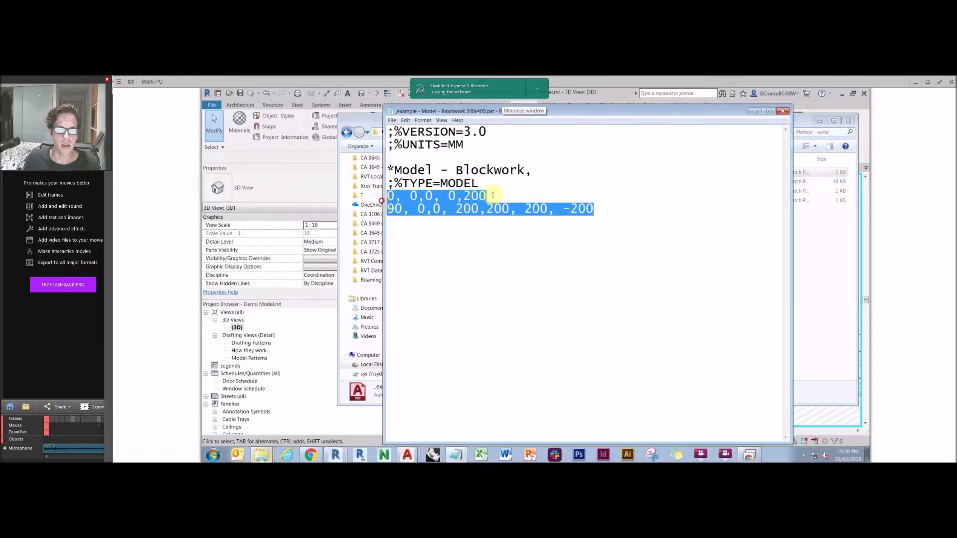
left_click(602, 221)
key("Return")
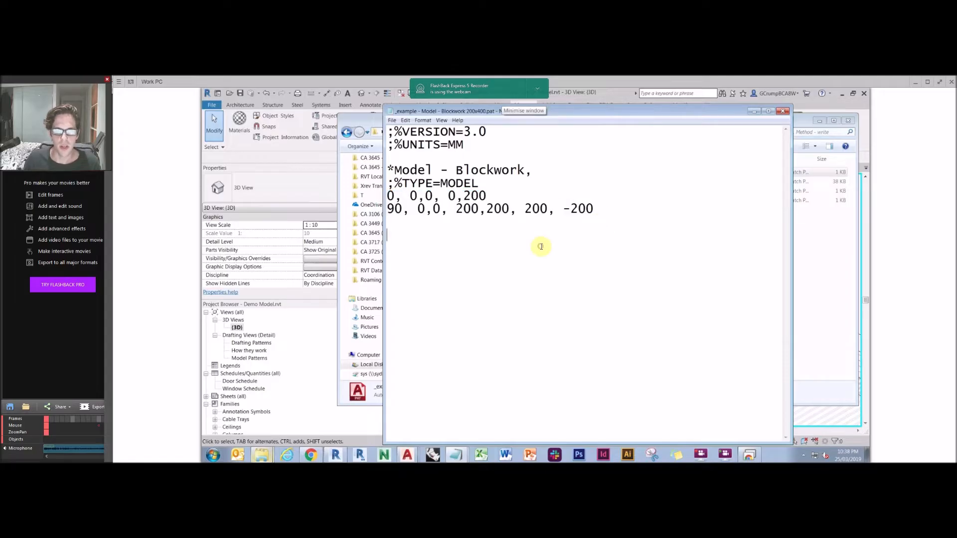
key("ctrl+v")
key("ctrl+v")
key("ctrl+v")
key("ctrl+v")
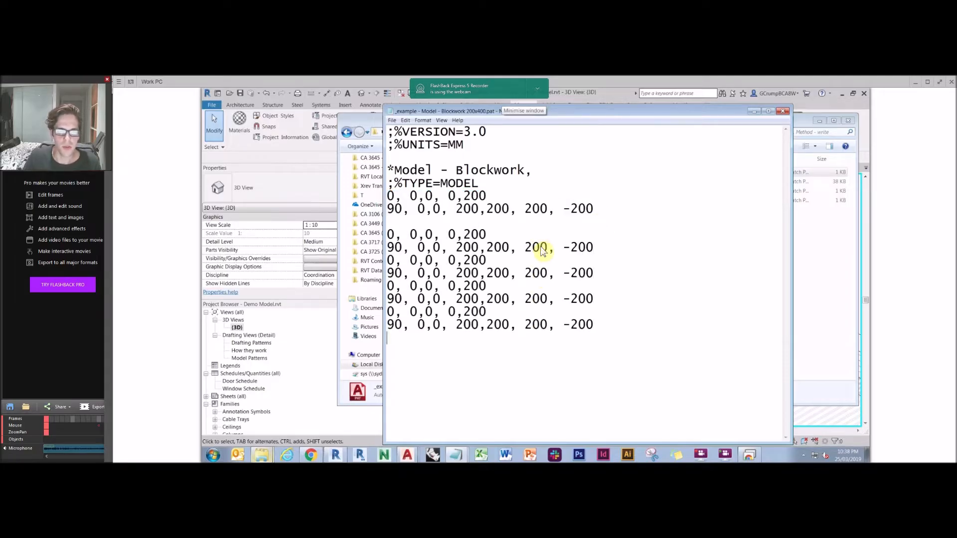
left_click(527, 221)
key("BackSpace")
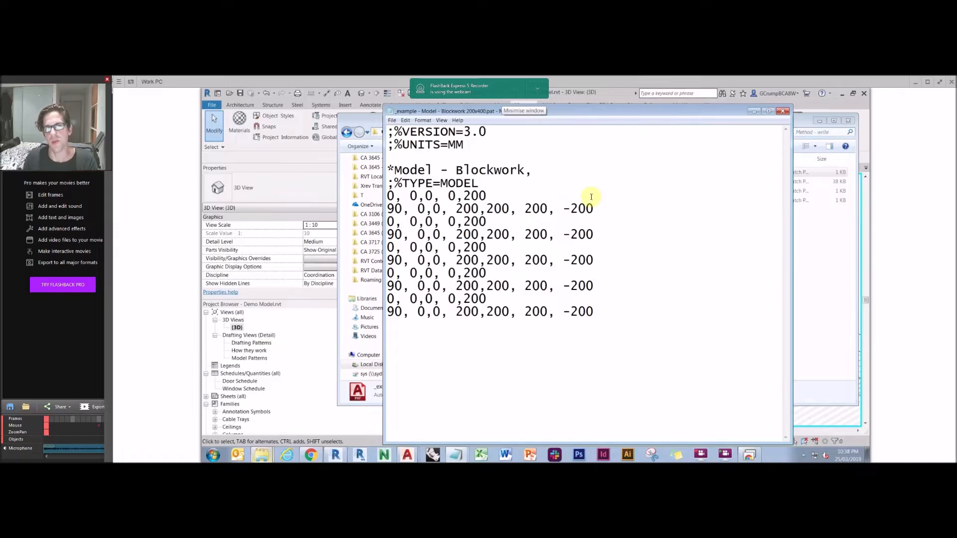
Step: Close the blockwork pattern file without saving the pasted rows, and reopen it briefly to check its original definition
left_click(783, 110)
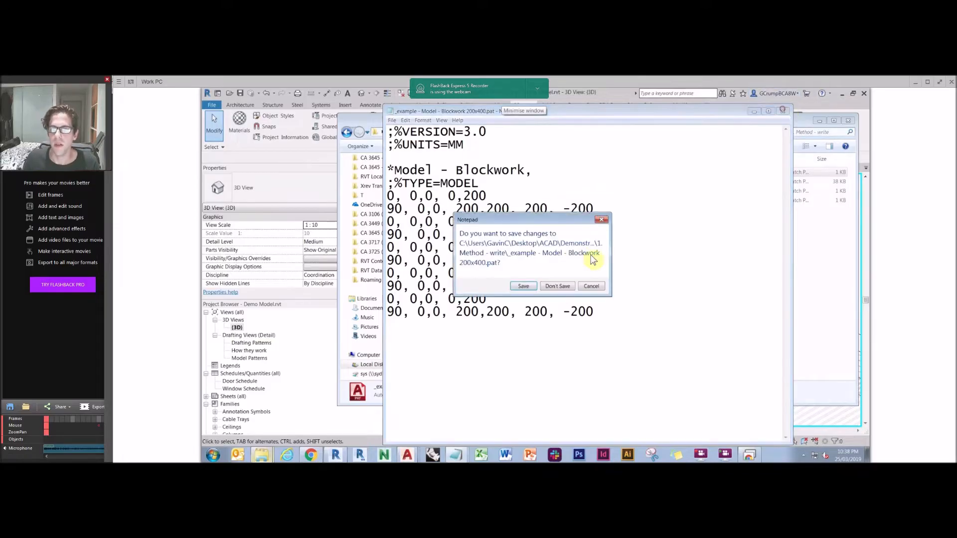
left_click(557, 285)
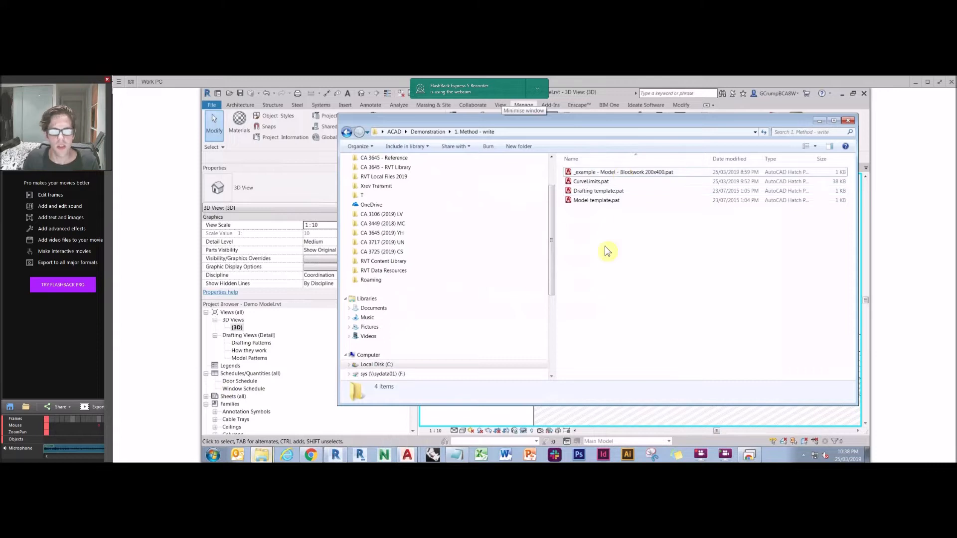
double_click(648, 173)
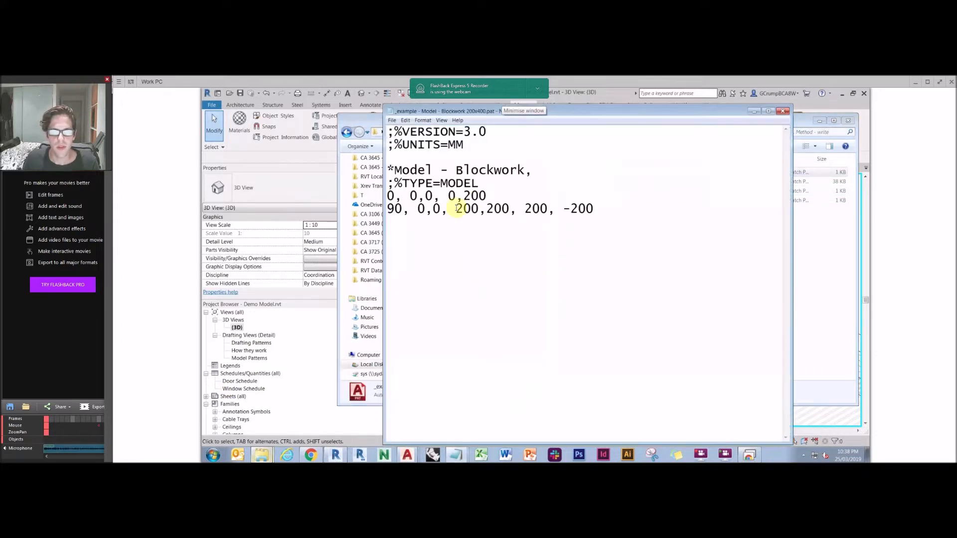
left_click(782, 111)
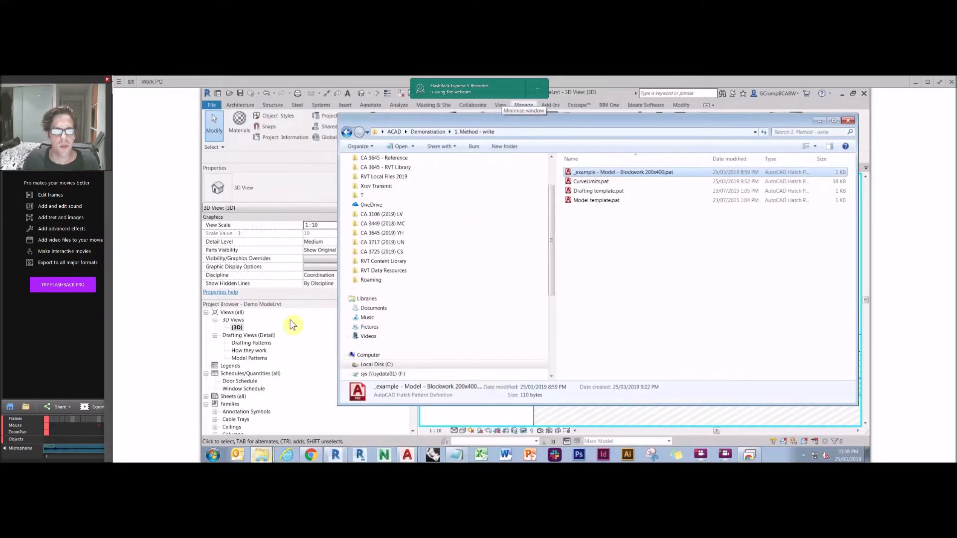
Step: Switch to Revit, open the project's fill patterns, and start a new pattern of the Model type
left_click(294, 324)
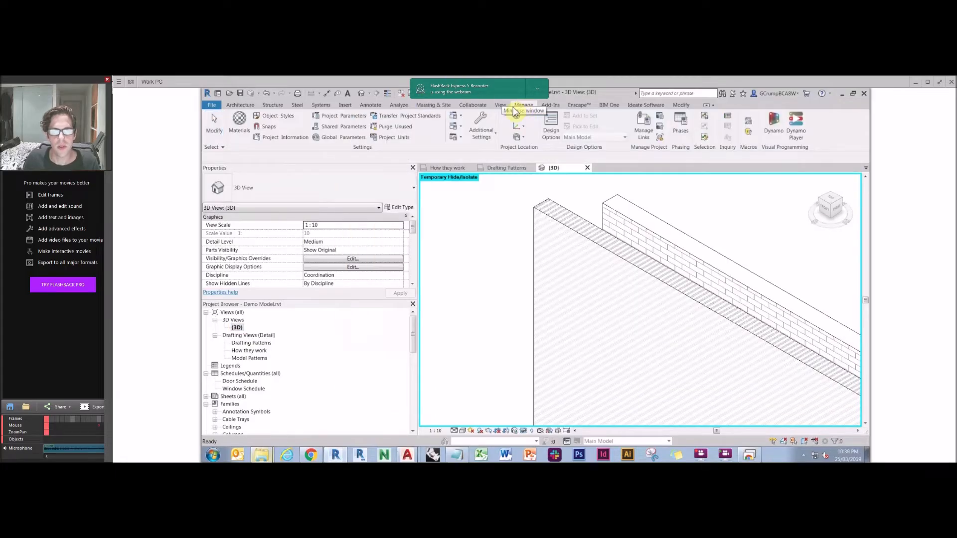
left_click(481, 134)
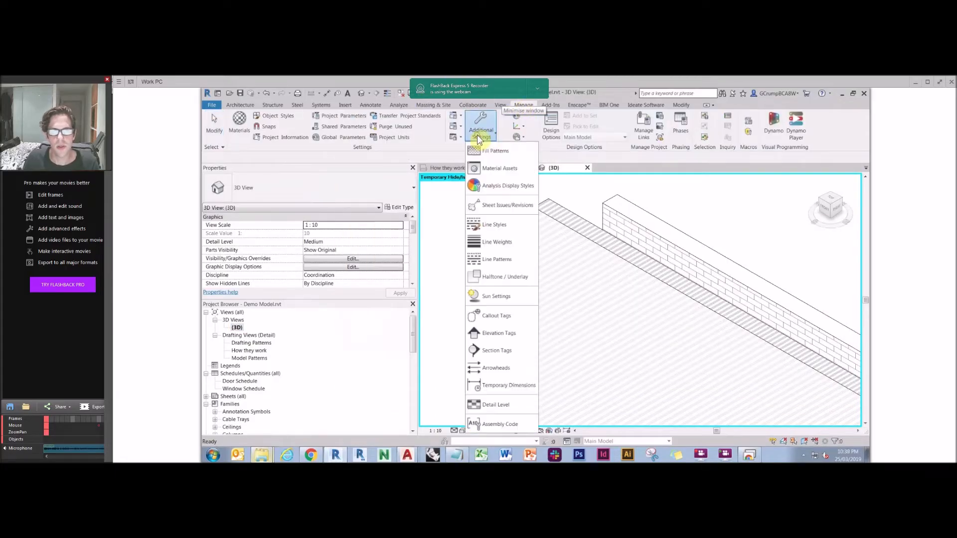
left_click(496, 150)
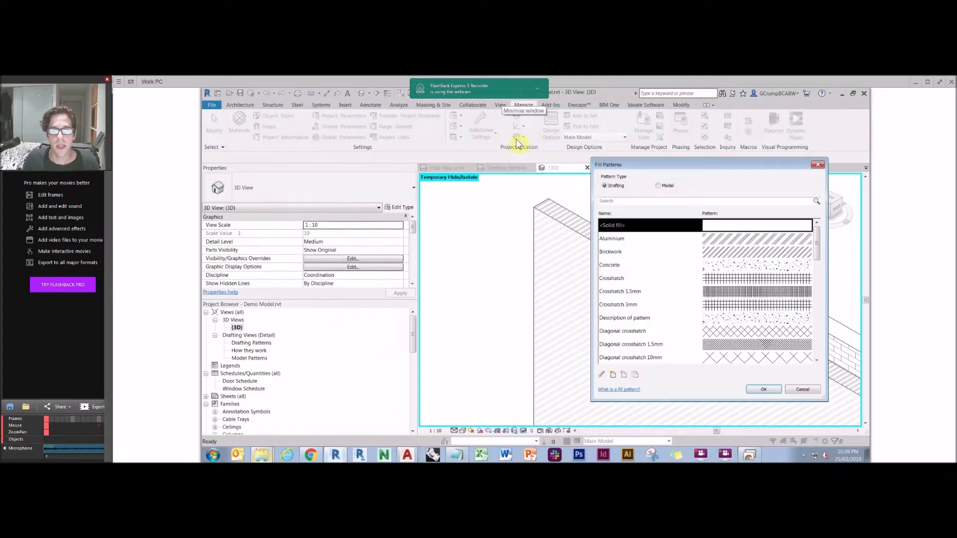
left_click(661, 187)
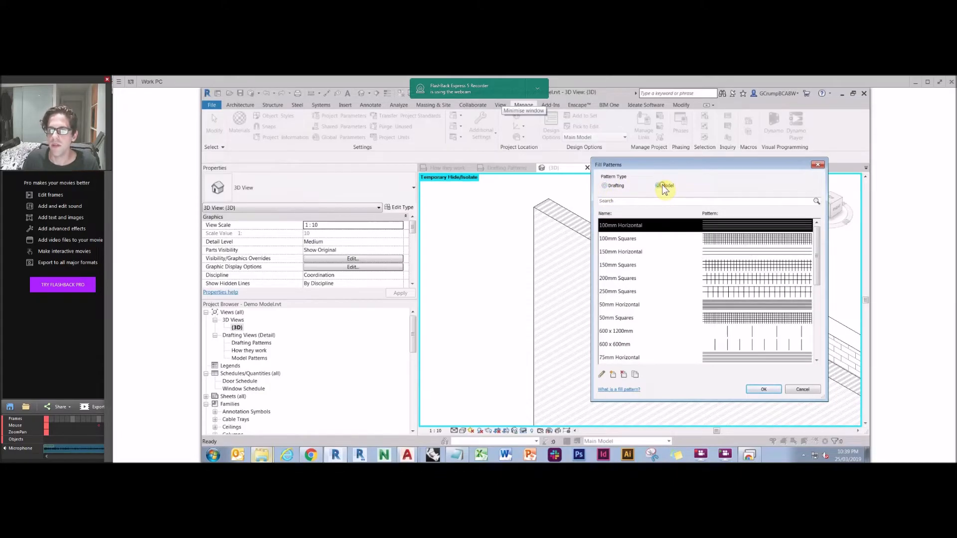
left_click(614, 375)
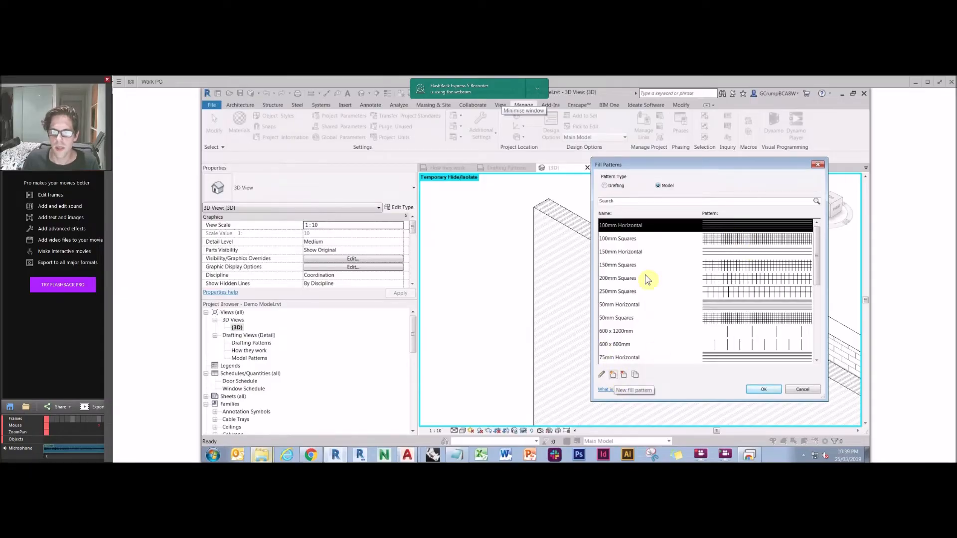
Step: Set the basic parallel-line pattern to a line angle of 0 and a first line spacing of 50
double_click(584, 313)
type("0")
double_click(599, 324)
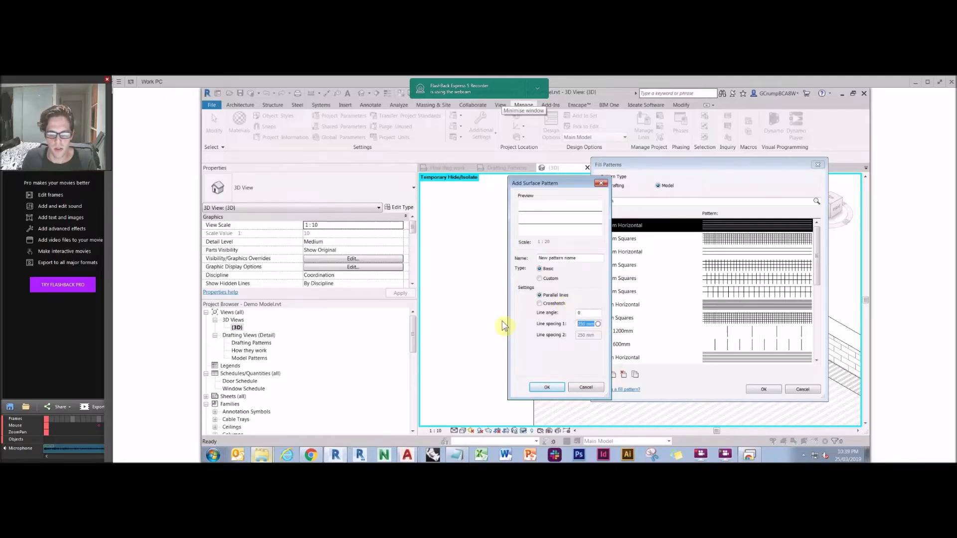
type("50")
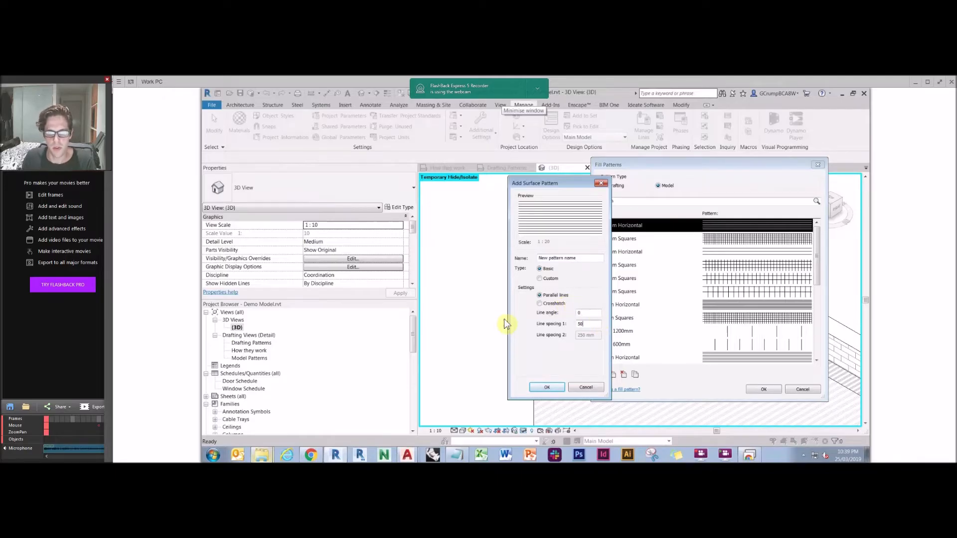
Step: Make the new surface pattern custom and import _example - Model - Blockwork 200x400.pat as its definition
left_click(548, 280)
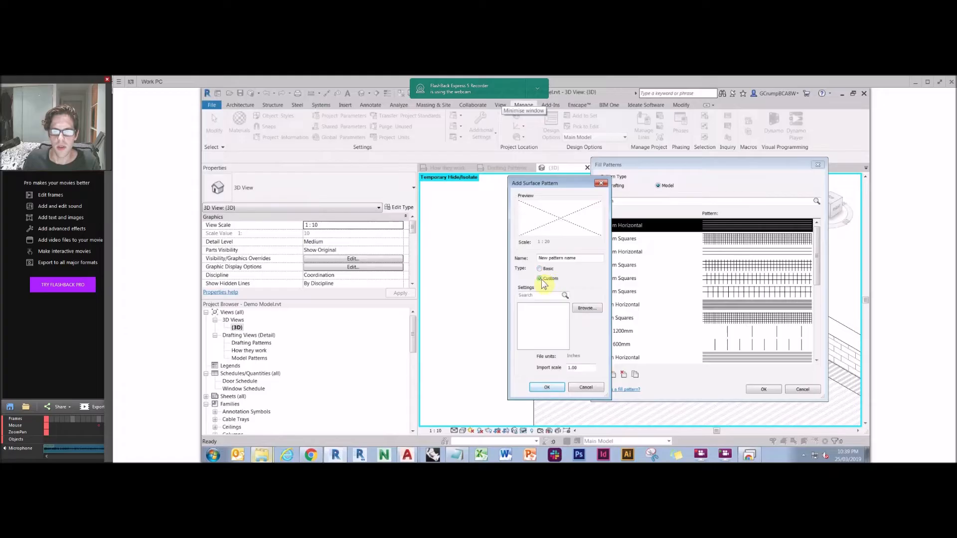
left_click(589, 313)
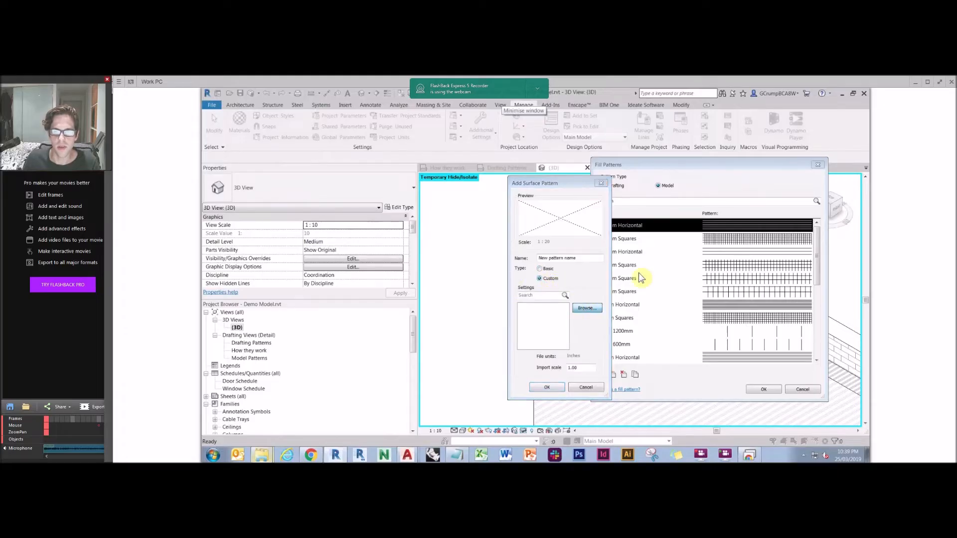
left_click(532, 215)
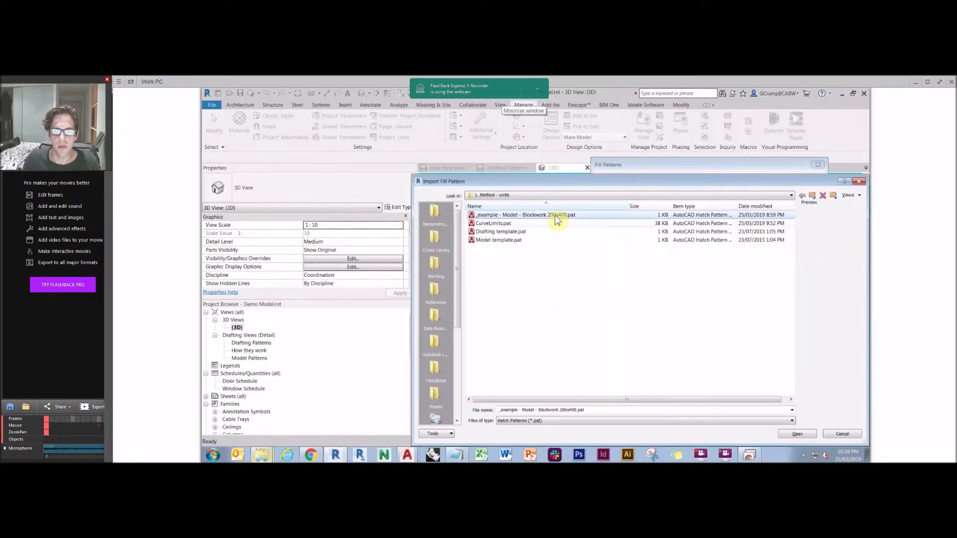
left_click(798, 434)
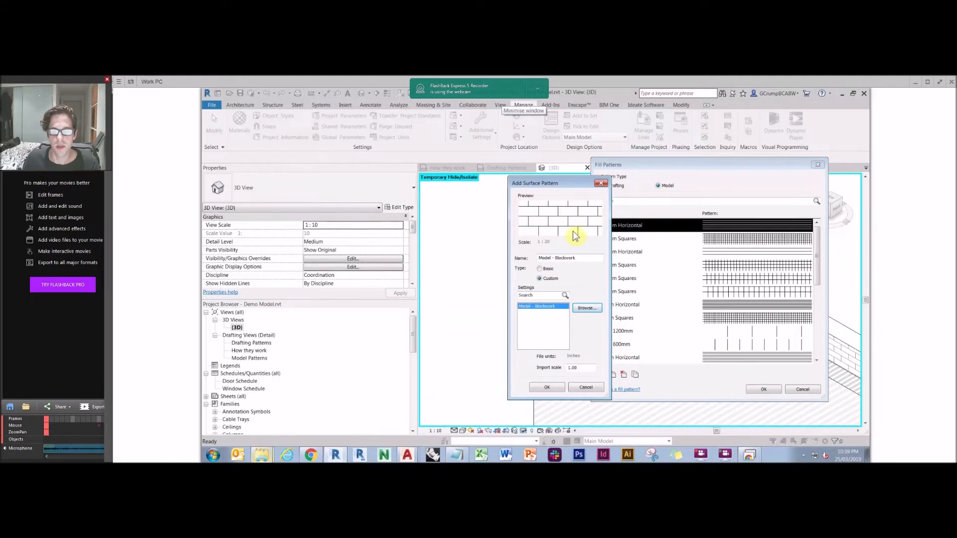
Step: Try to import Drafting template.pat as the custom model pattern's definition
left_click(586, 308)
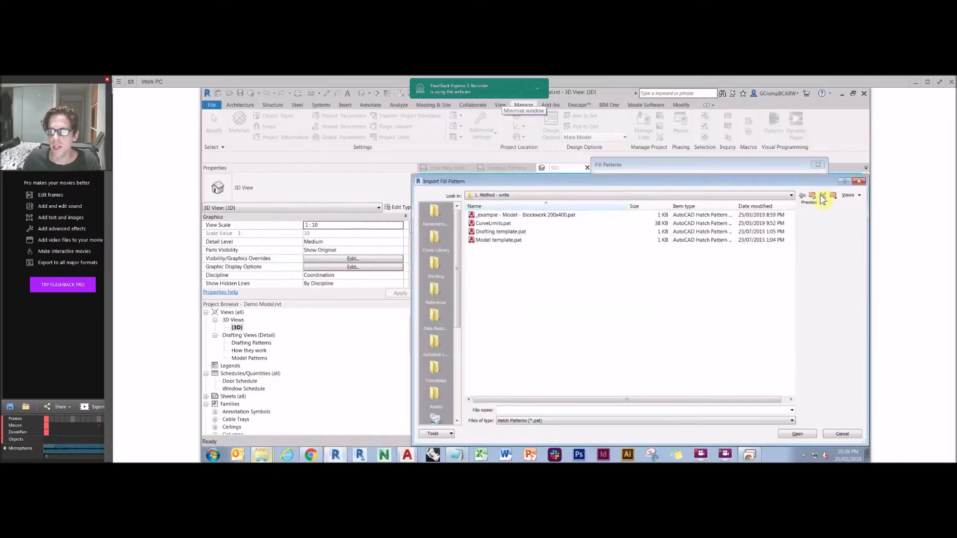
double_click(534, 230)
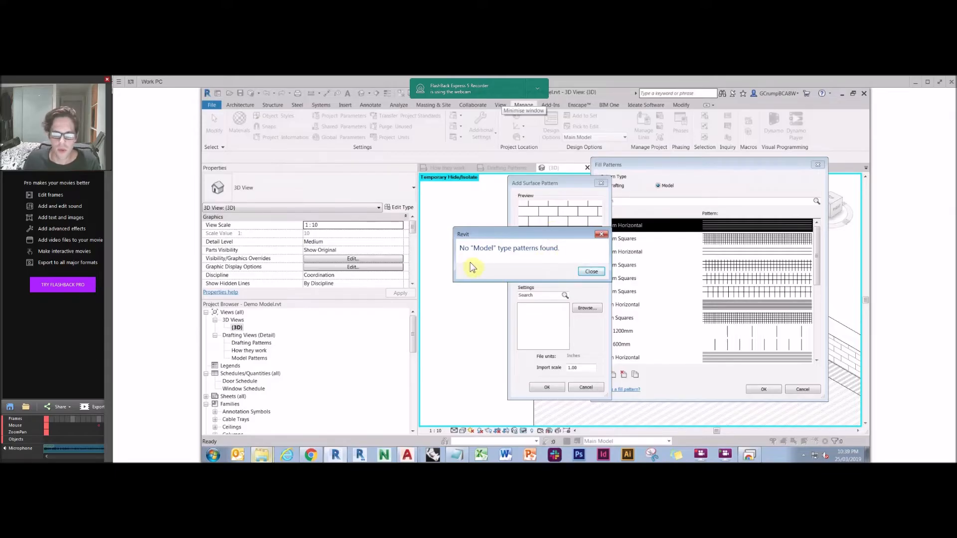
left_click(591, 272)
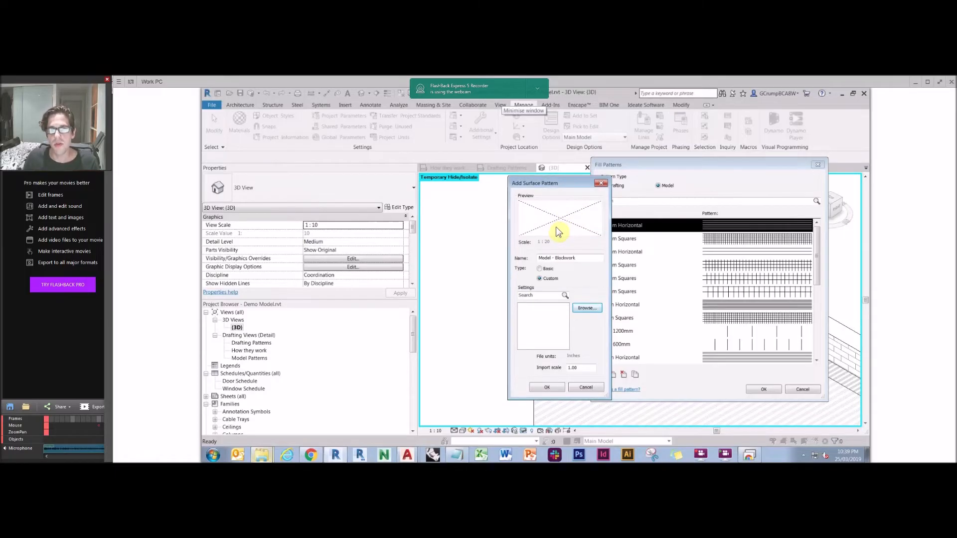
Step: Import _example - Model - Blockwork 200x400.pat as the custom model pattern's definition again
left_click(588, 308)
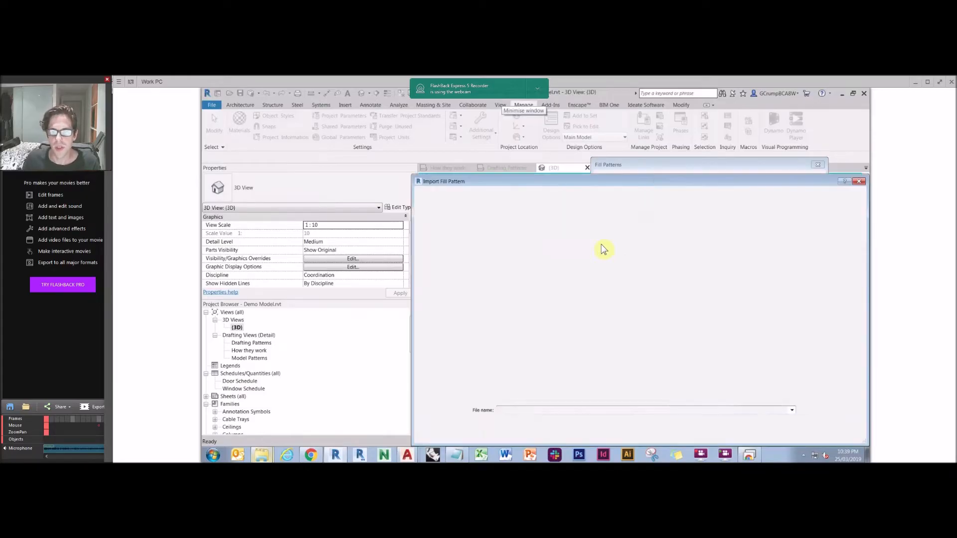
left_click(532, 216)
double_click(532, 215)
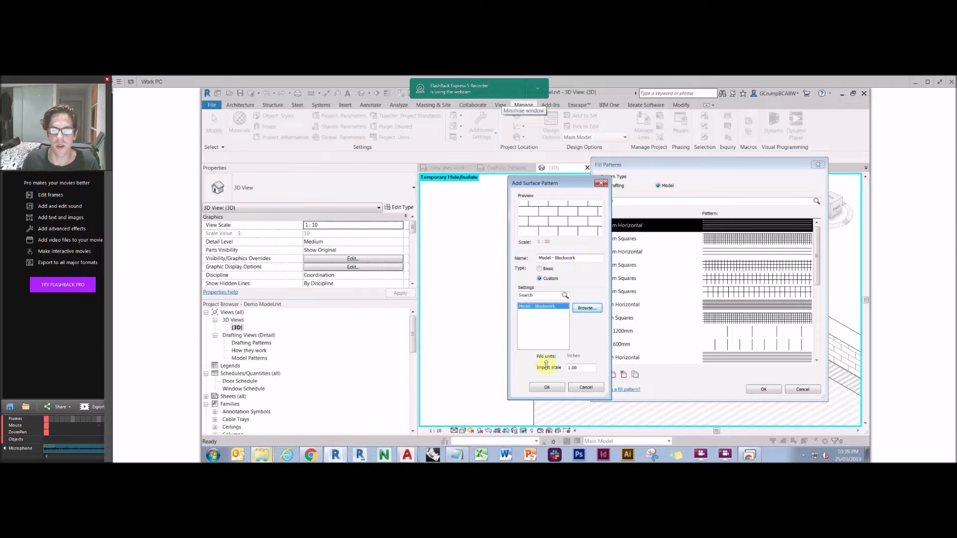
Step: Try an import scale of 2 for the blockwork pattern, return it to 1, and save the new pattern to the project
left_click_drag(580, 367, 547, 374)
type("2")
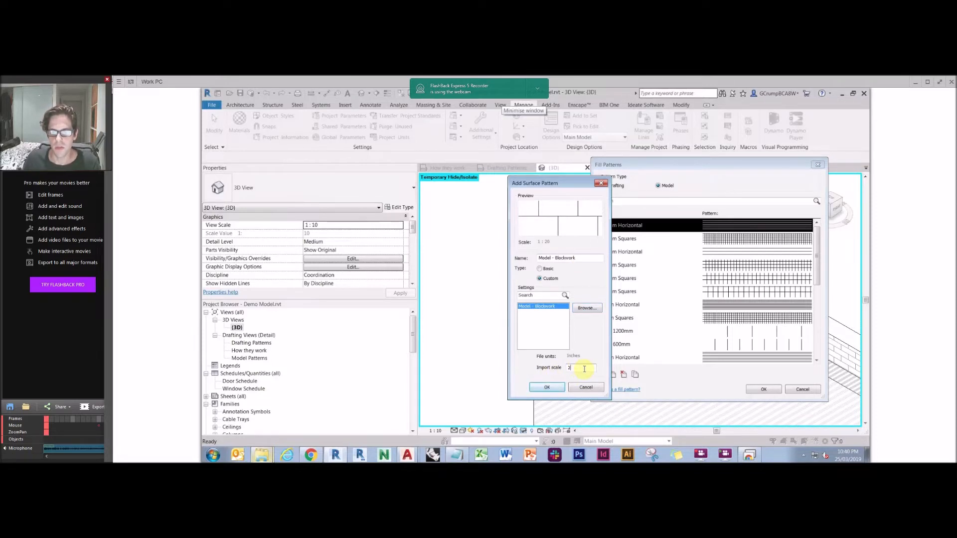
type("1")
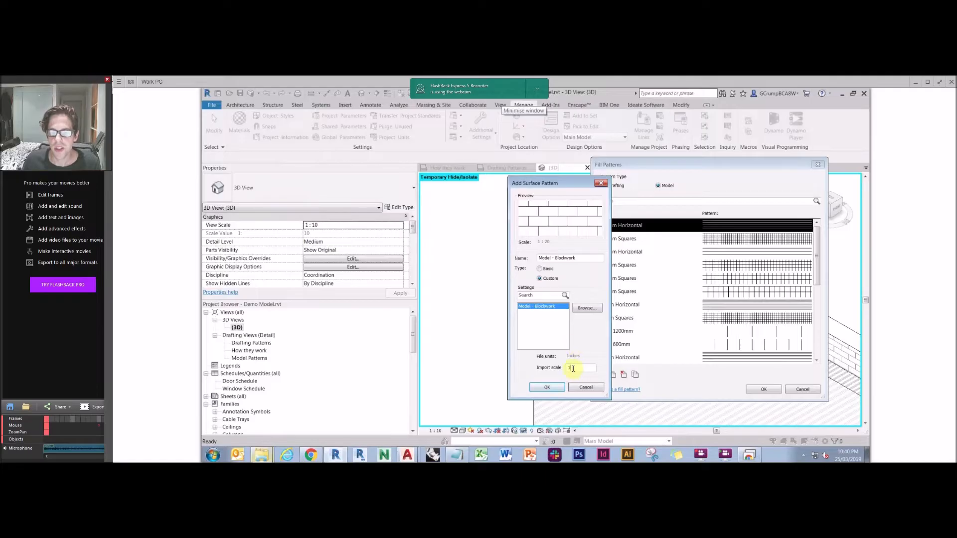
left_click_drag(574, 368, 543, 370)
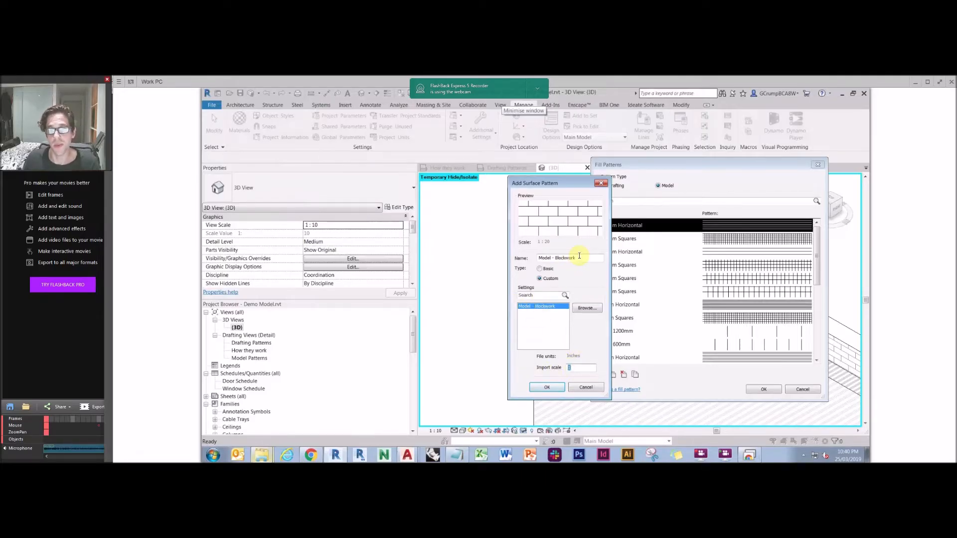
left_click(548, 387)
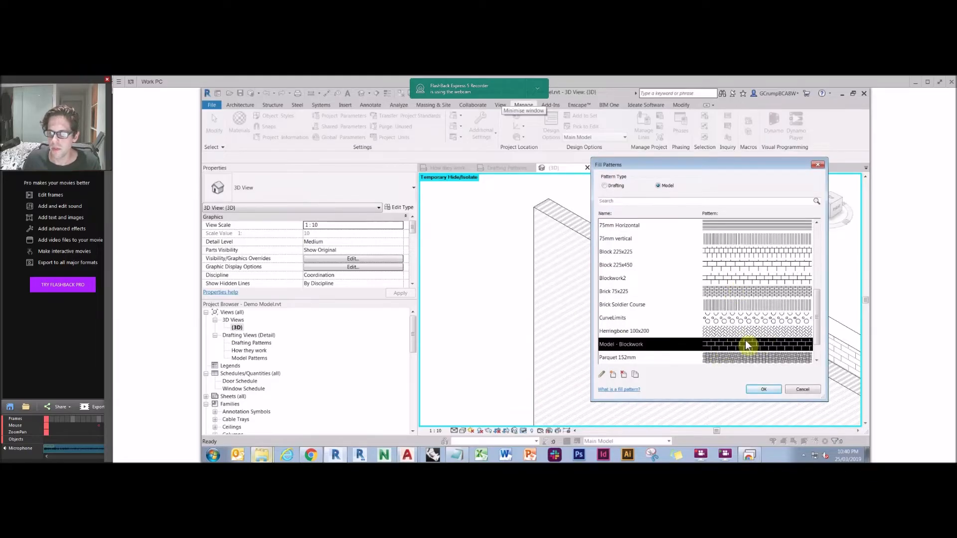
left_click(762, 390)
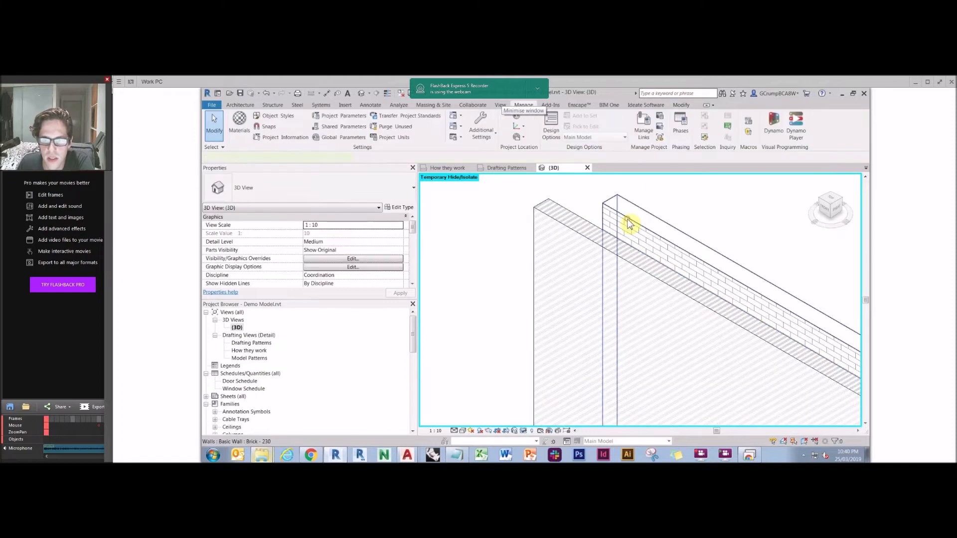
Step: Open the material of the structure layer in the Brick - 230 wall type of the rear wall
left_click(629, 224)
left_click(402, 207)
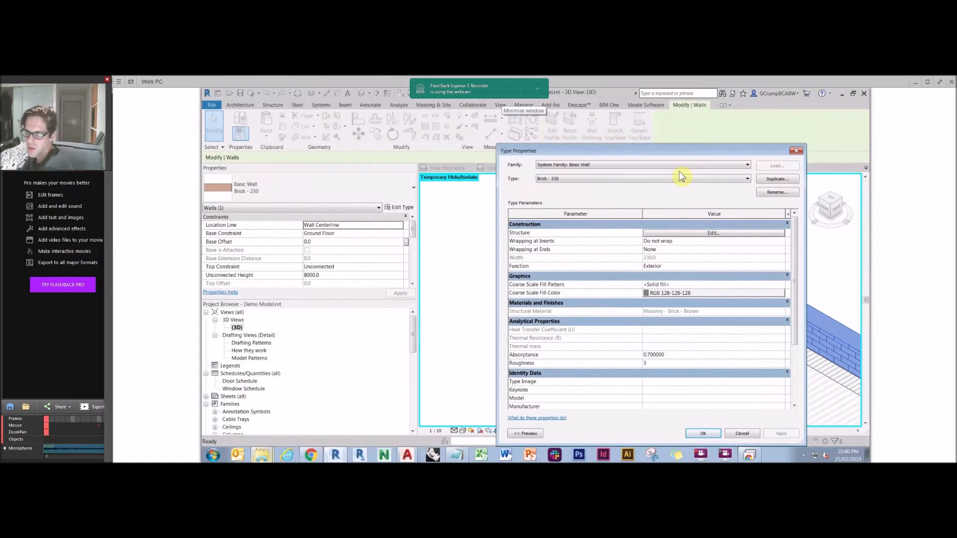
left_click(730, 234)
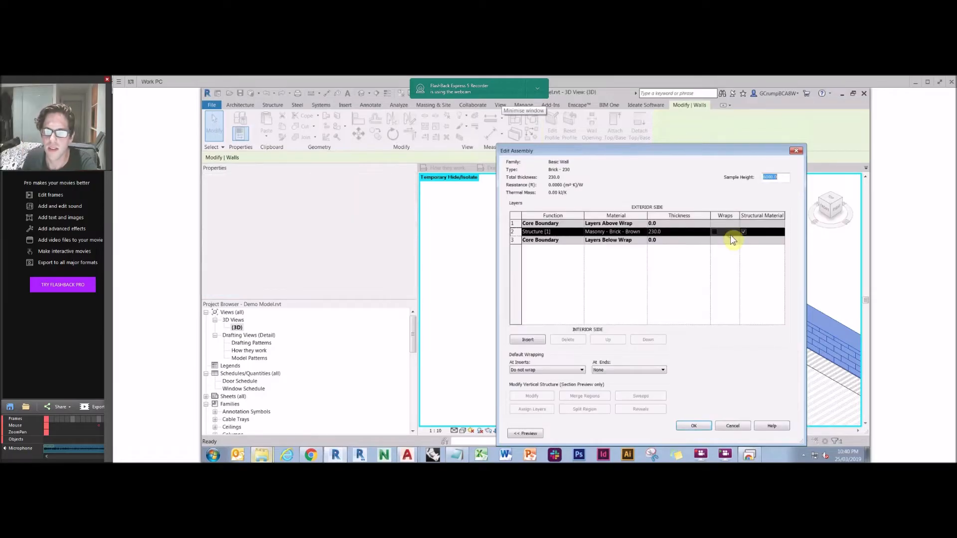
left_click(643, 232)
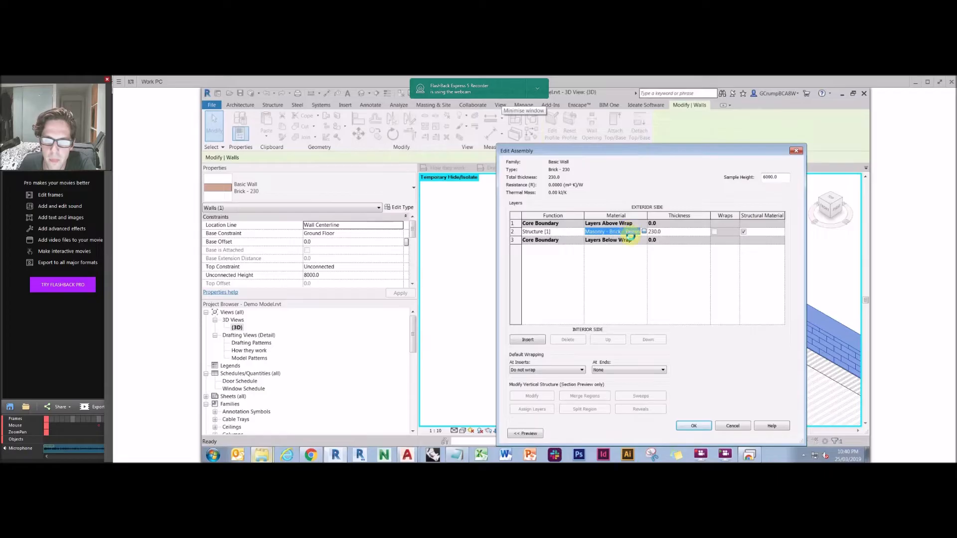
left_click(644, 231)
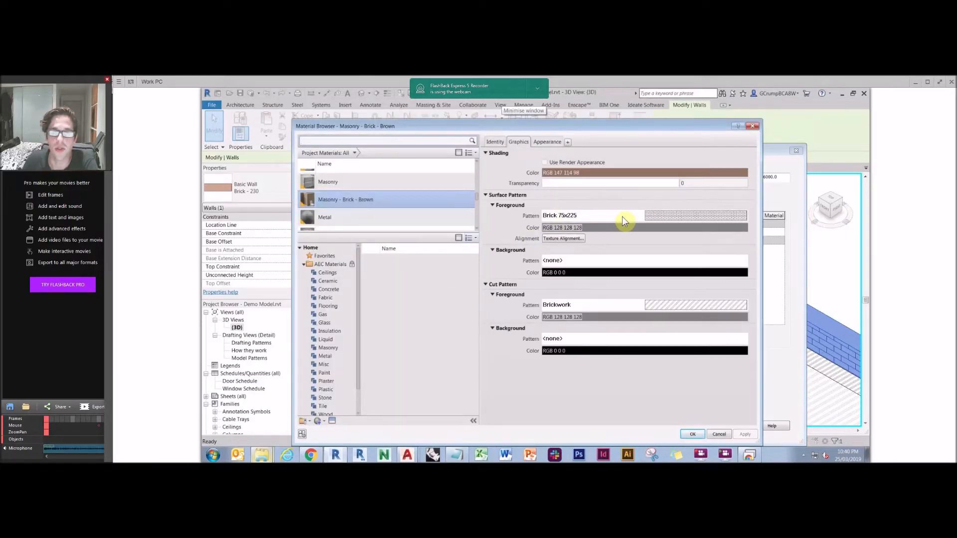
Step: Set the brown brick material's foreground surface pattern to the model pattern Blockwork2 and apply it to the wall type
left_click(663, 216)
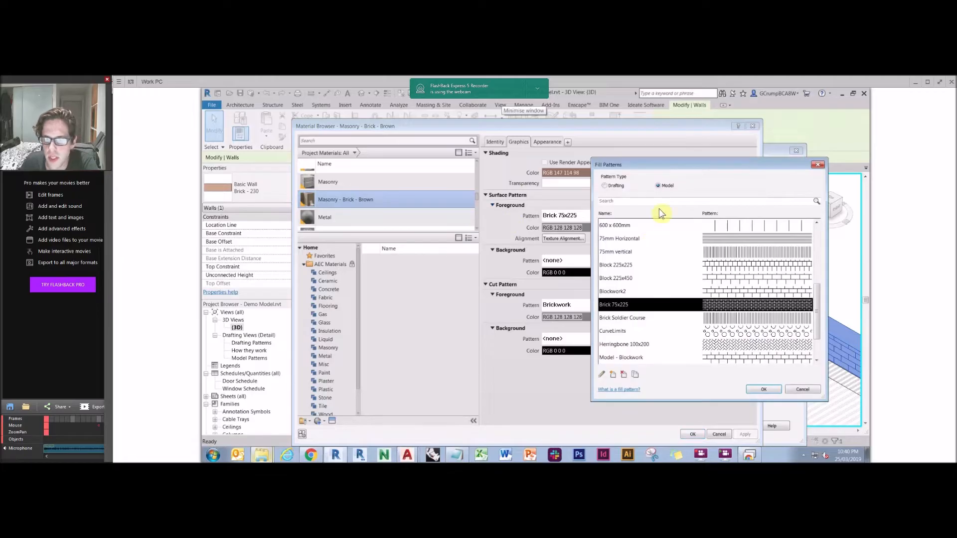
left_click(763, 292)
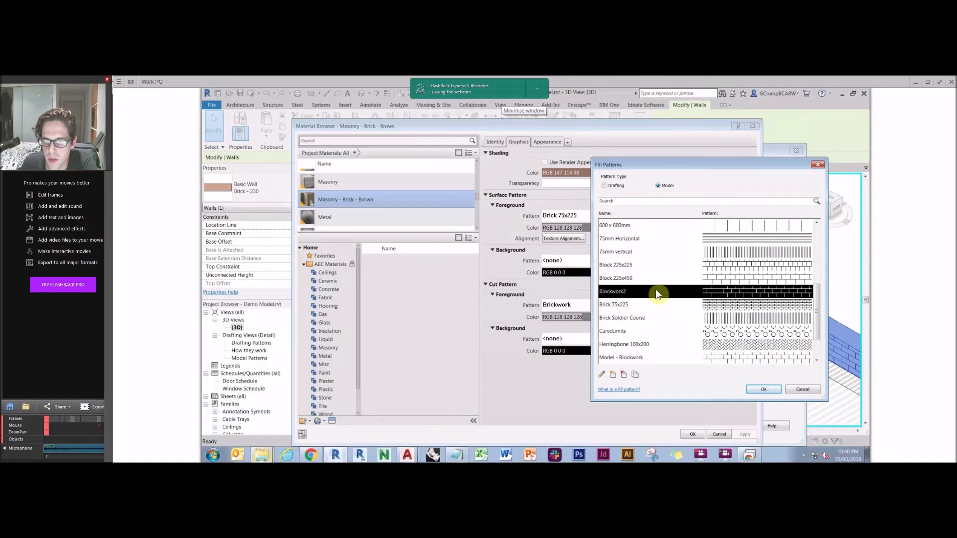
left_click_drag(818, 272, 822, 232)
left_click_drag(823, 282, 817, 330)
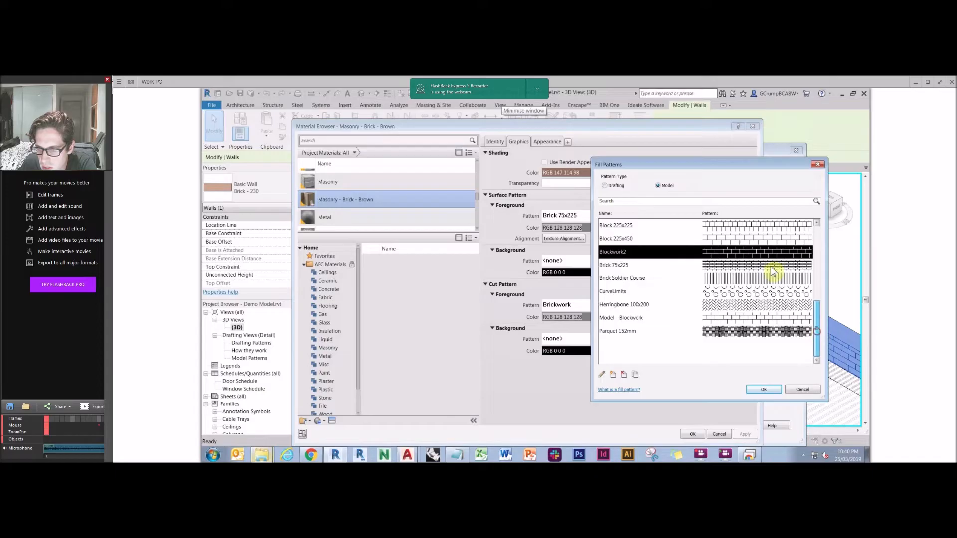
left_click(763, 389)
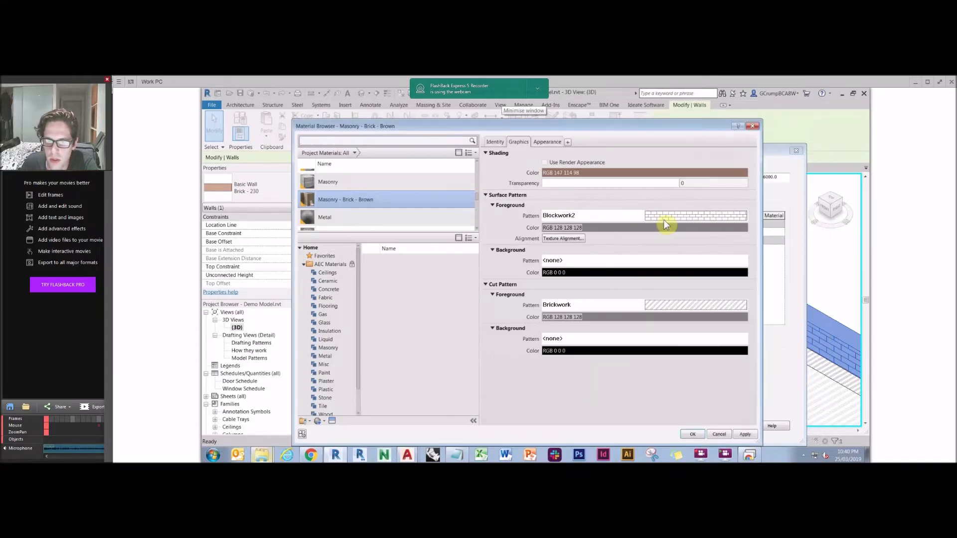
left_click(695, 437)
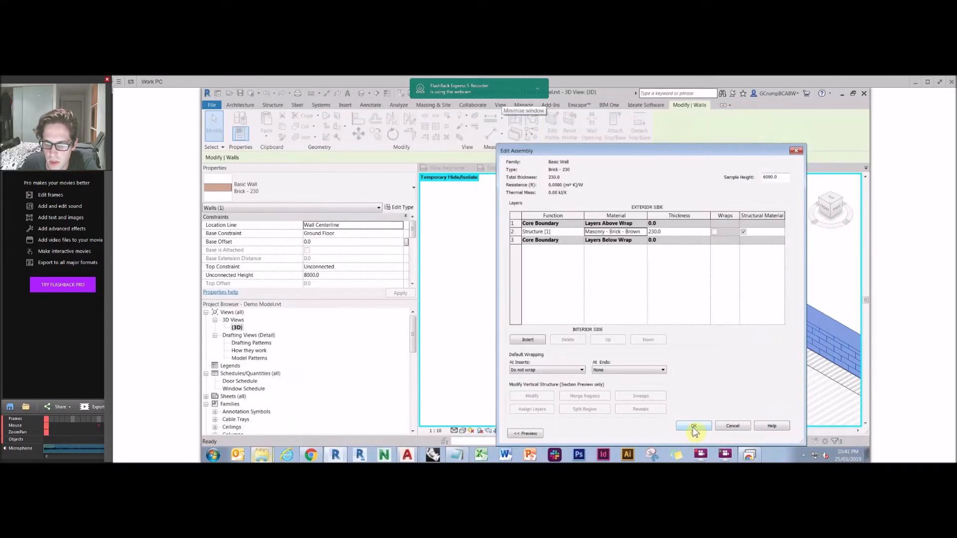
left_click(691, 427)
left_click(703, 434)
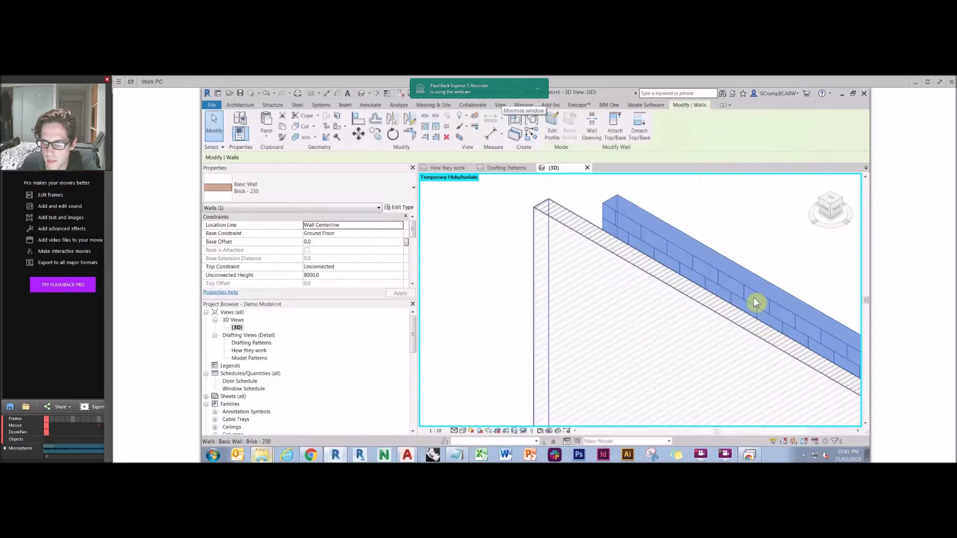
Step: Deselect the wall and switch the 3D view scale to 1:100 and back to 1:10 to compare the wall patterns
scroll(580, 224, "up", 3)
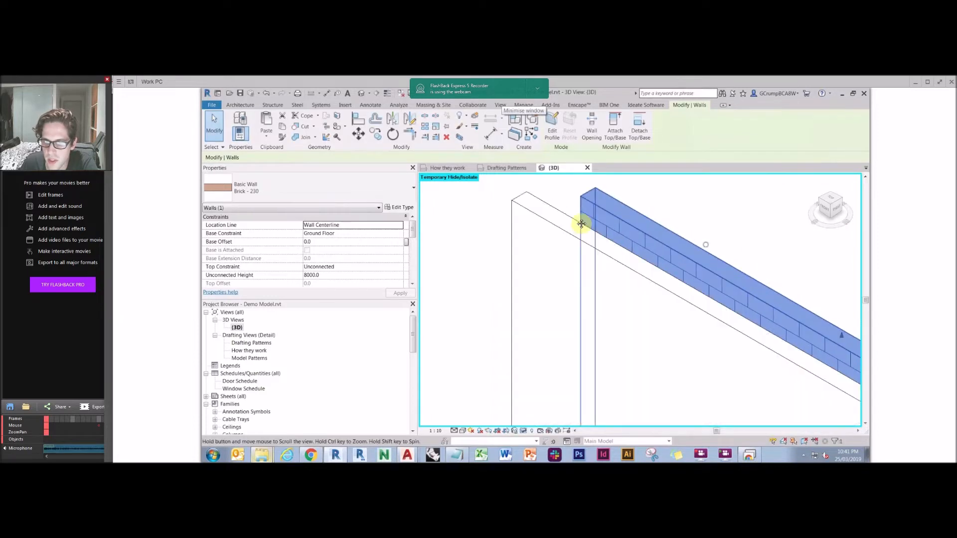
left_click(436, 430)
left_click(444, 380)
left_click(668, 223)
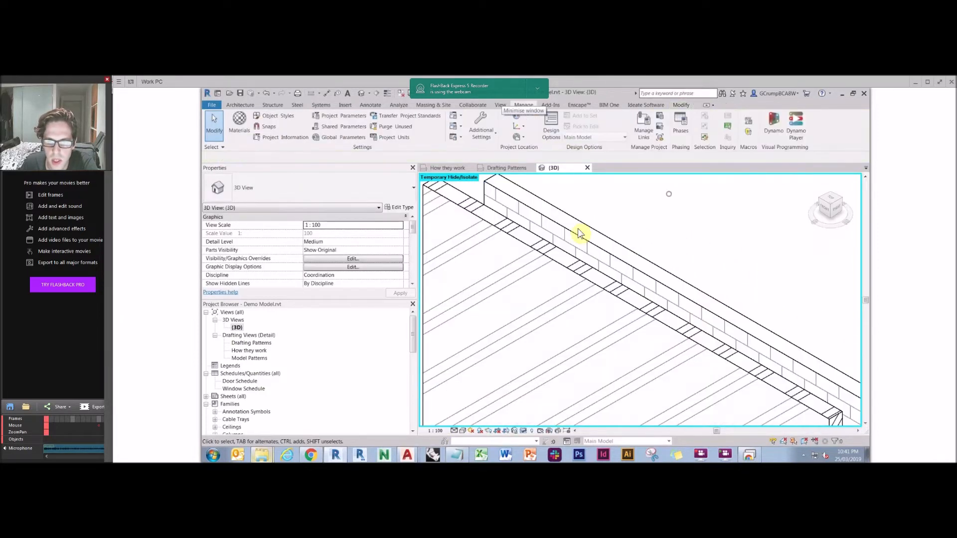
left_click(435, 430)
left_click(451, 348)
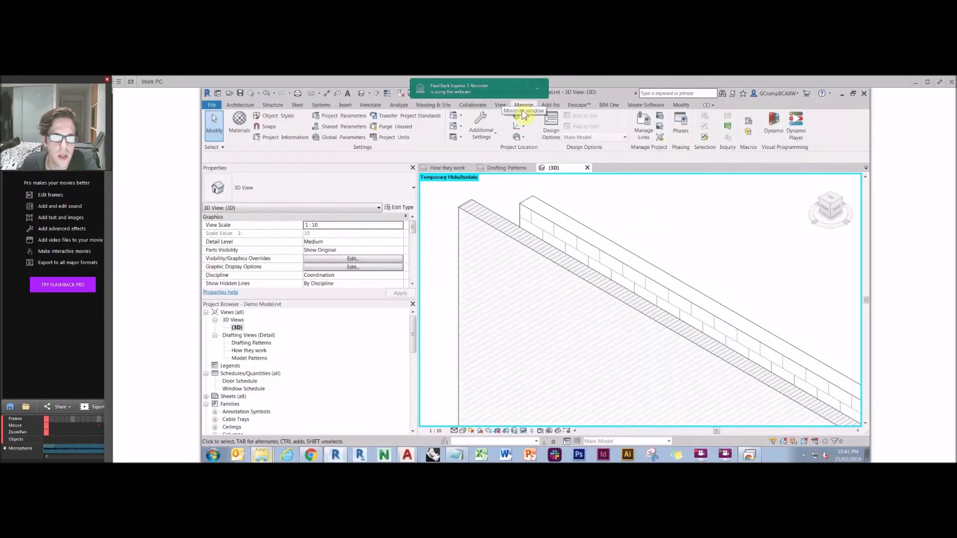
Step: Open the project's fill patterns and start a new drafting pattern of the Custom type
left_click(480, 127)
left_click(507, 150)
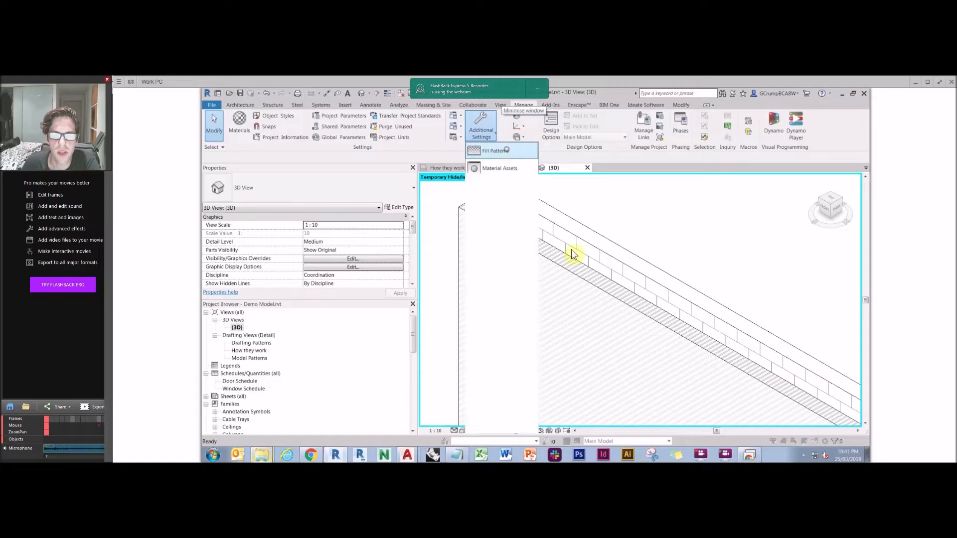
left_click(613, 375)
left_click(539, 279)
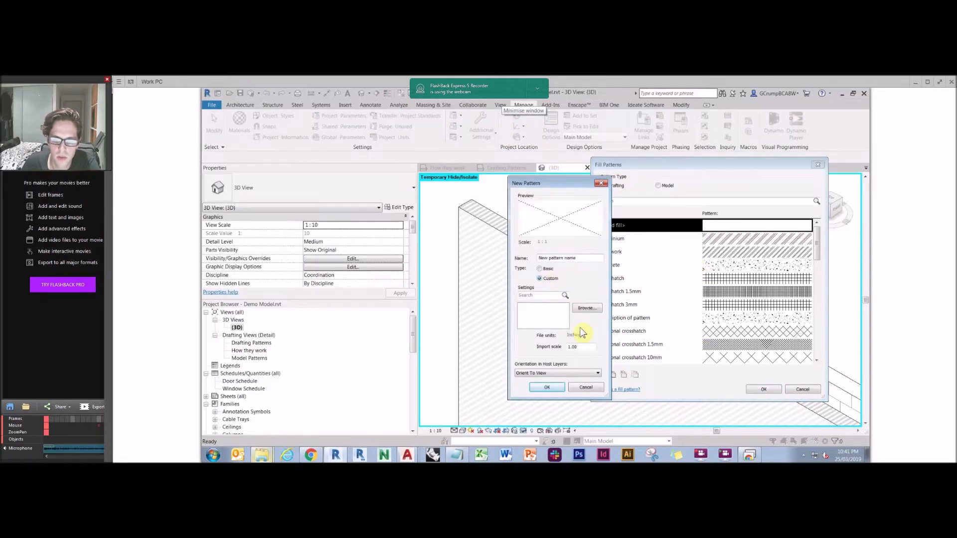
Step: Browse the Demonstration method folders and import the EARTH hatch from the second method's folder as the pattern definition
left_click(587, 308)
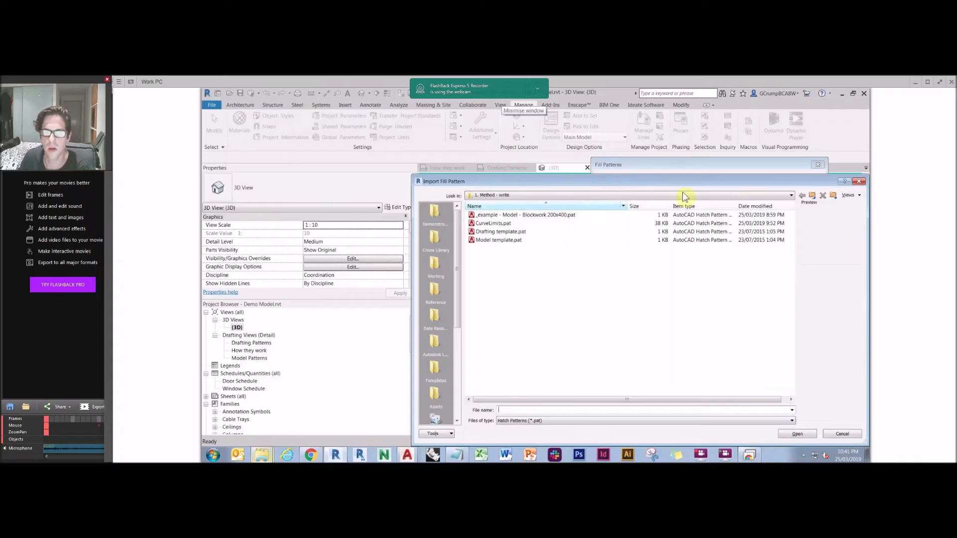
left_click(813, 196)
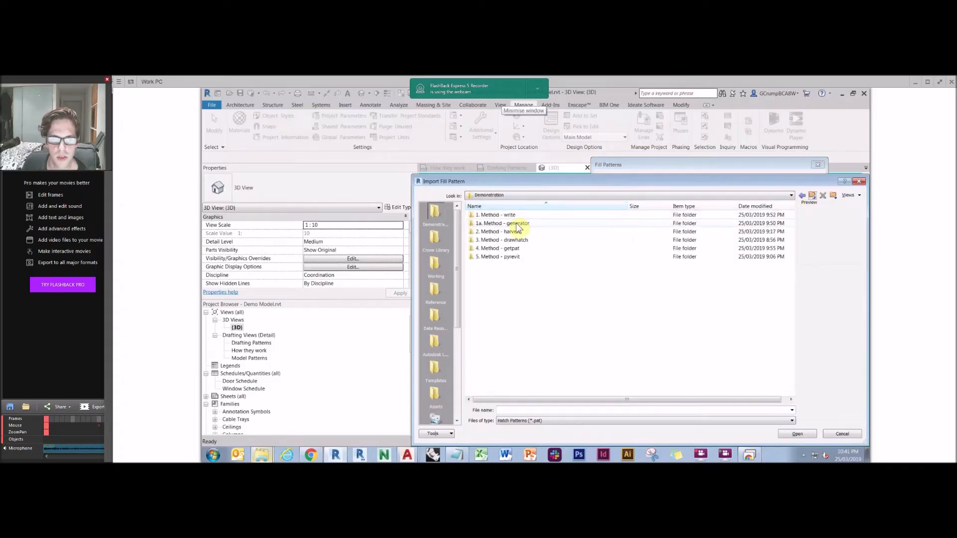
double_click(516, 224)
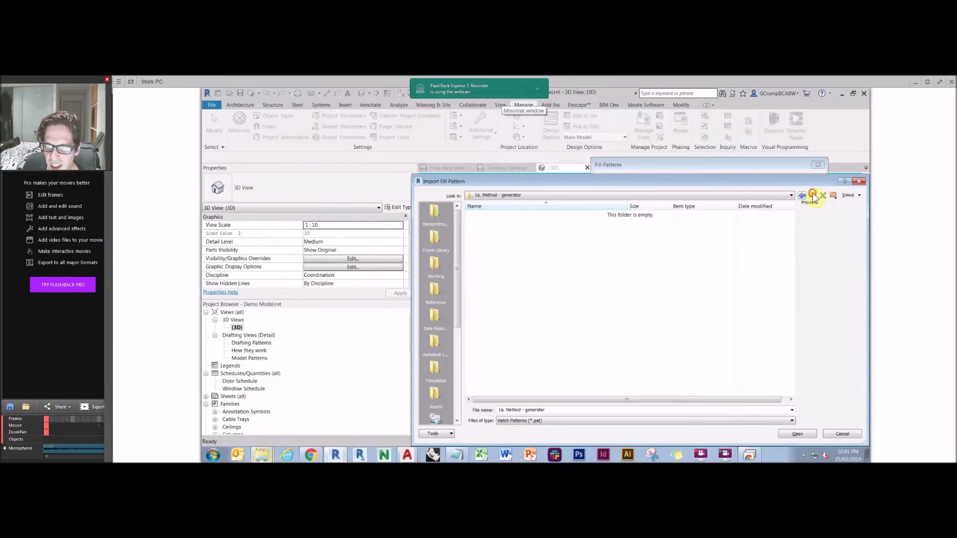
left_click(812, 196)
double_click(512, 232)
double_click(521, 214)
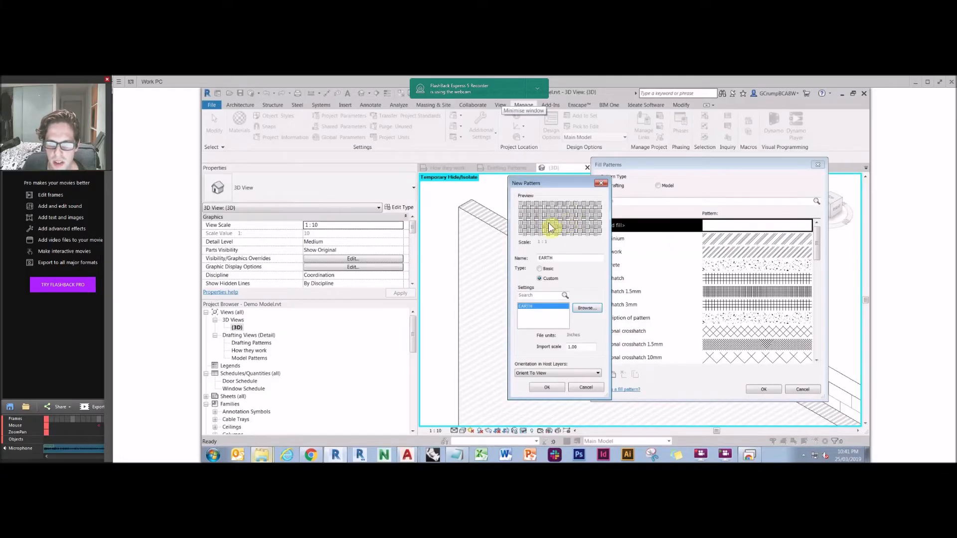
Step: Name the imported drafting pattern 123, add it to the pattern list, and leave the fill patterns without saving
left_click(549, 389)
left_click(592, 272)
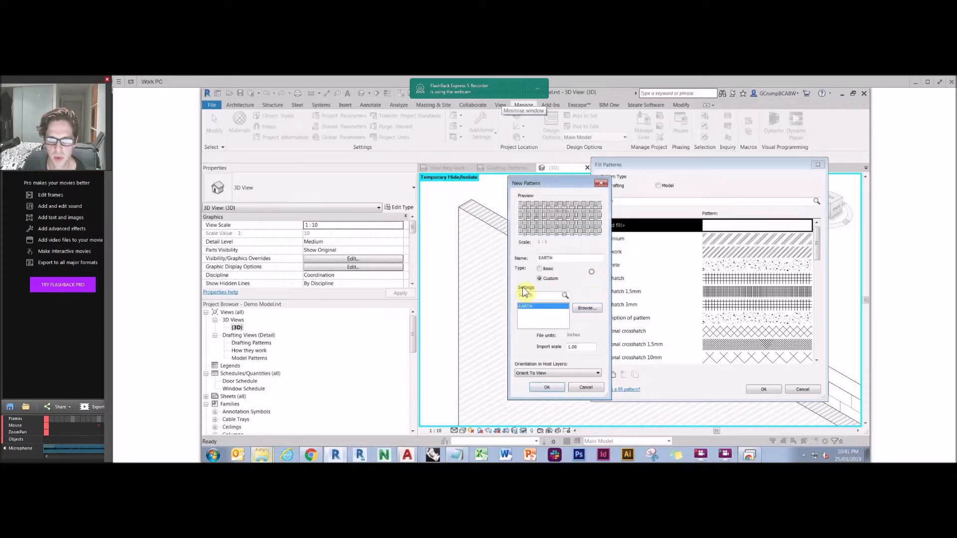
type("123")
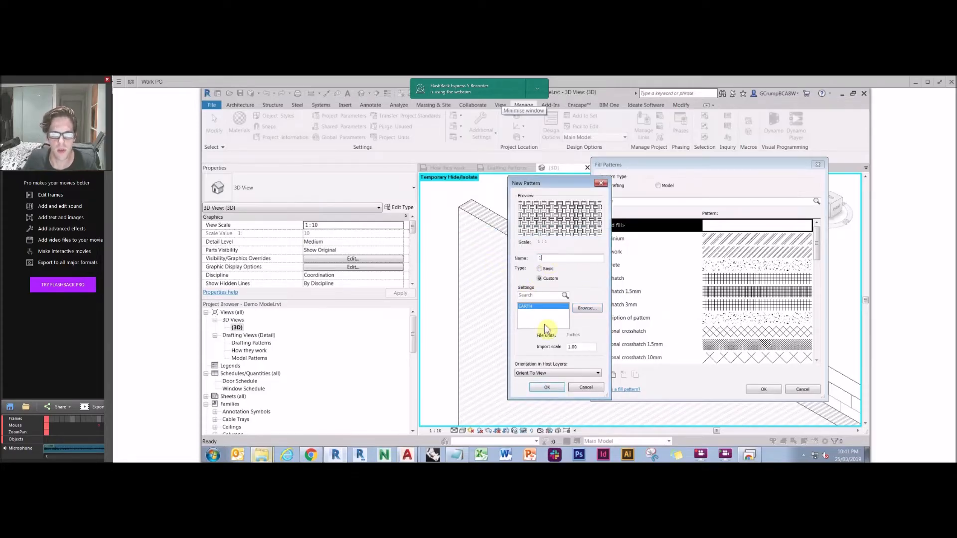
left_click(546, 388)
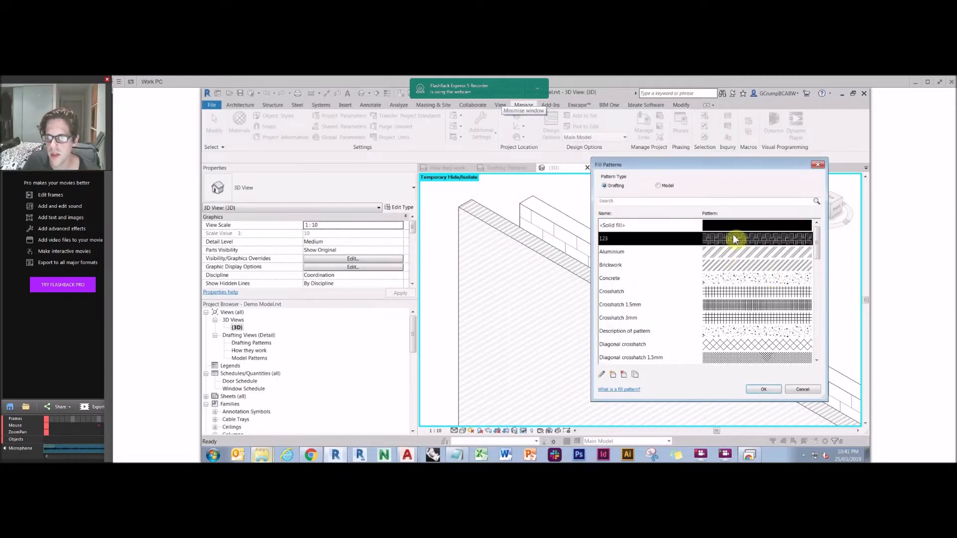
left_click(802, 389)
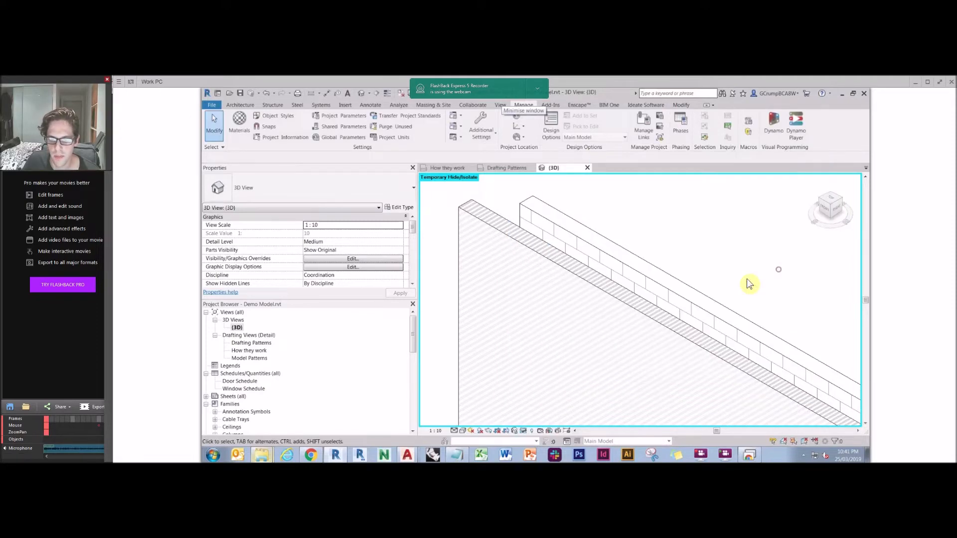
Step: Switch to the presentation PDF in Adobe Acrobat and advance to the Method 1a Brick Pattern Generator slide
mouse_move(407, 455)
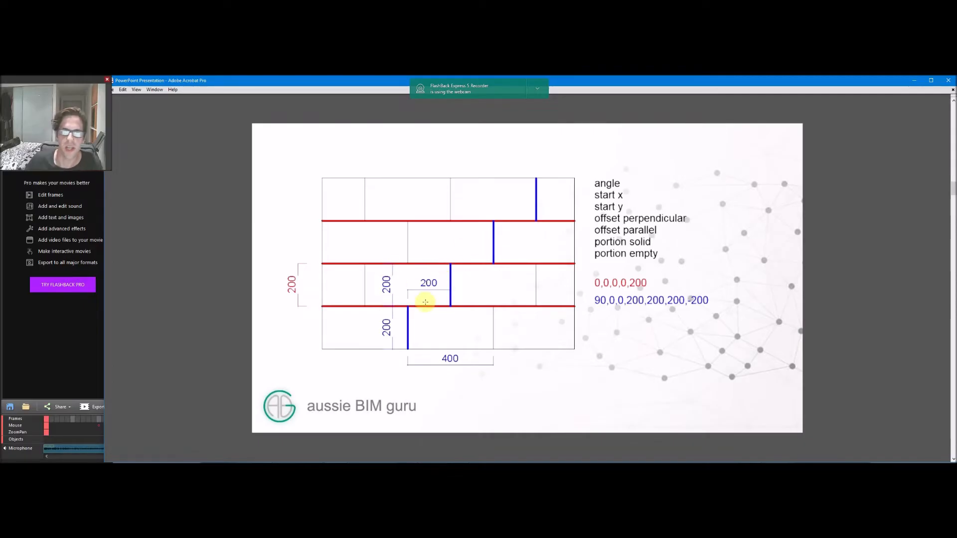
scroll(529, 218, "down", 1, "ctrl")
scroll(528, 219, "down", 1)
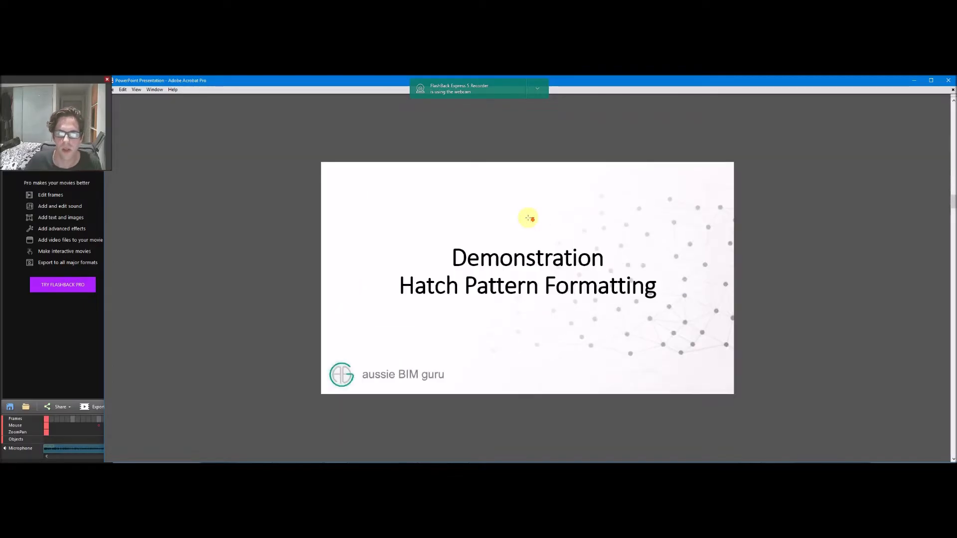
scroll(528, 219, "up", 1, "ctrl")
scroll(530, 220, "down", 1)
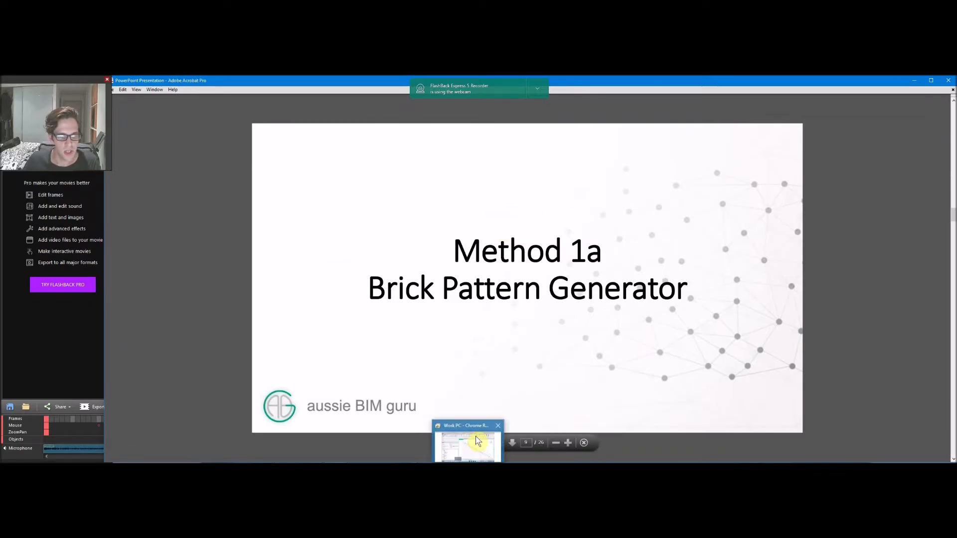
Step: Switch to the remote work PC and open Brick pattern generator.xlsx from the 1a. Method - generator folder
left_click(468, 441)
mouse_move(263, 454)
left_click(256, 425)
left_click(428, 131)
double_click(604, 183)
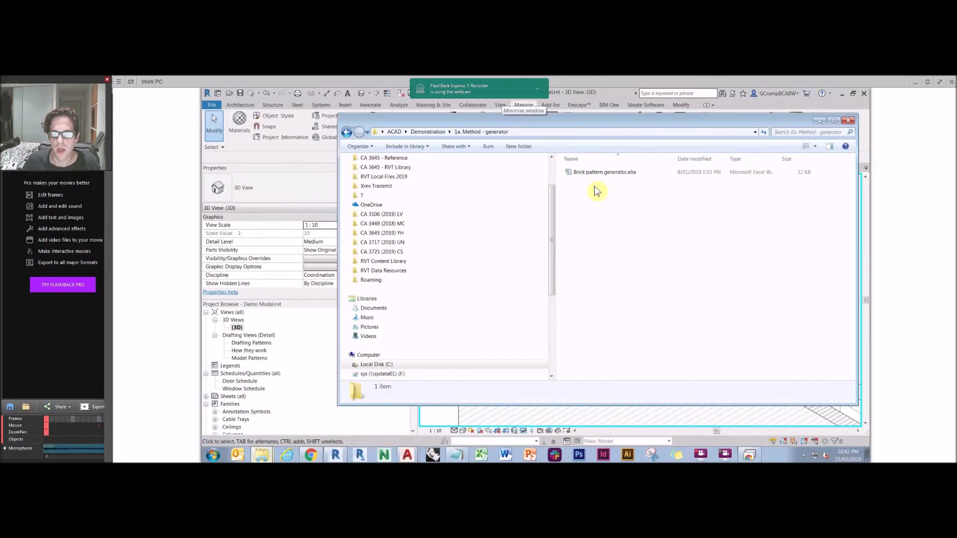
left_click(598, 173)
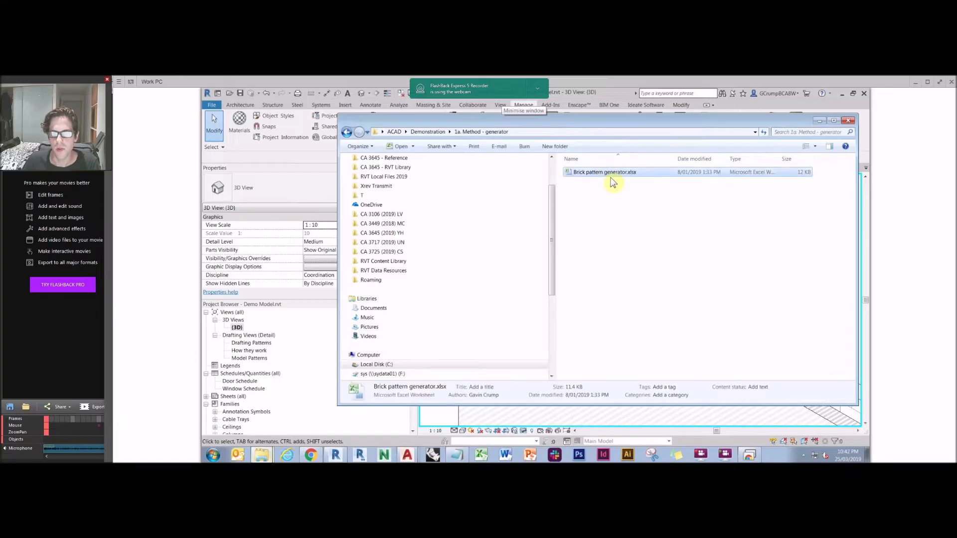
double_click(604, 172)
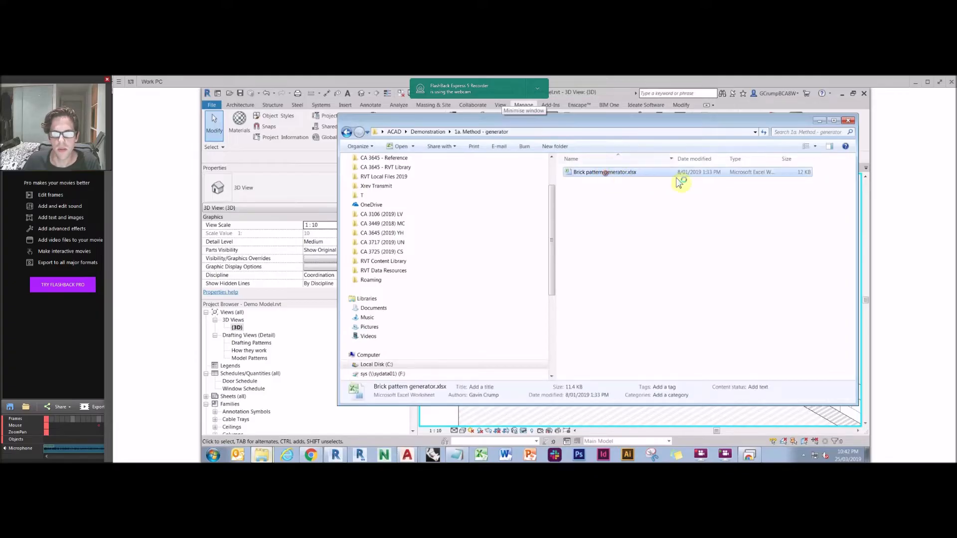
Step: Examine the staggered brick sections with and without mortar, including their height, width and gap input cells
left_click(345, 240)
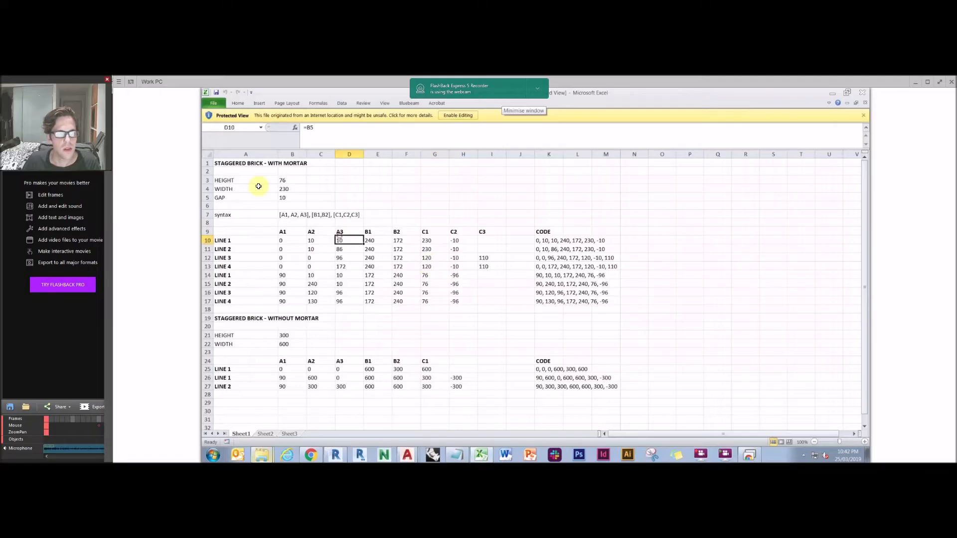
left_click(242, 162)
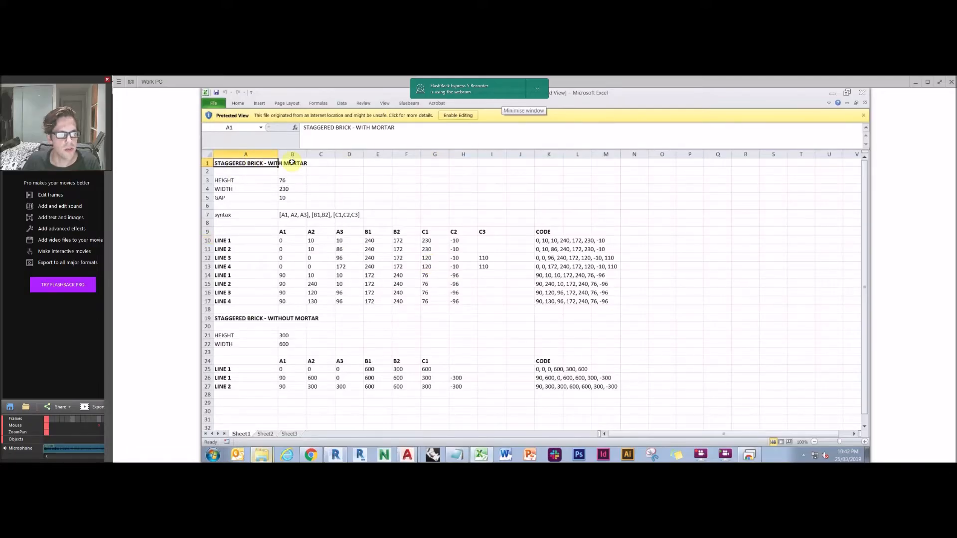
left_click(244, 319)
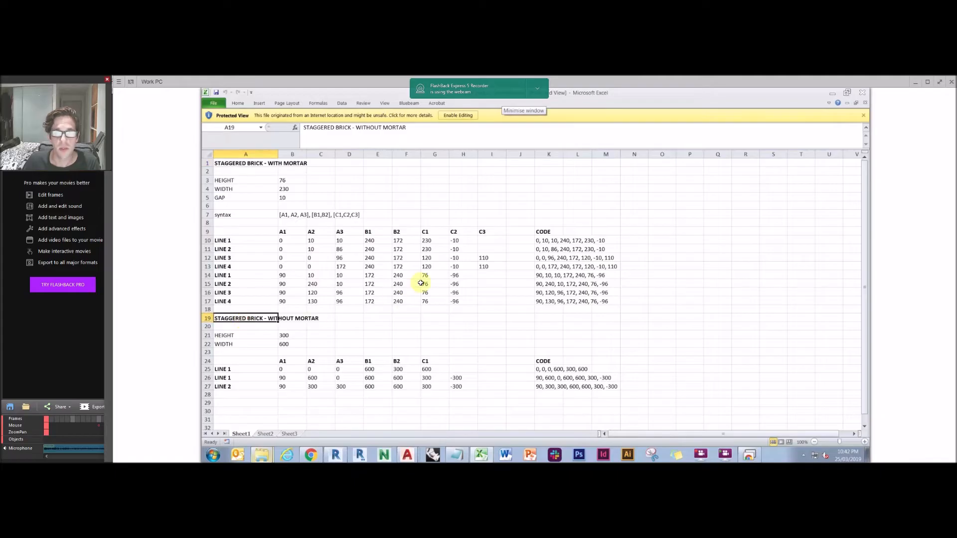
left_click(285, 181)
left_click(288, 189)
left_click(287, 181)
left_click(291, 187)
left_click(284, 197)
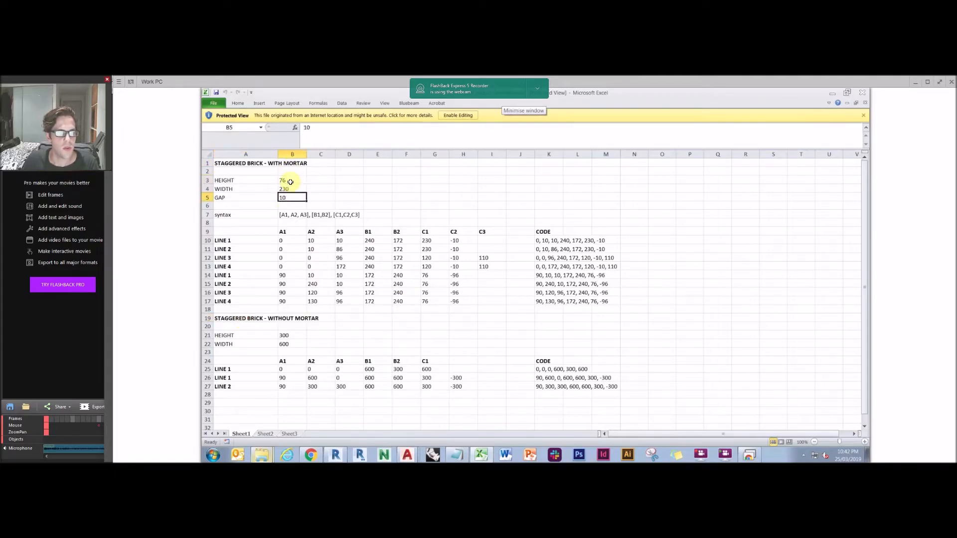
left_click(291, 336)
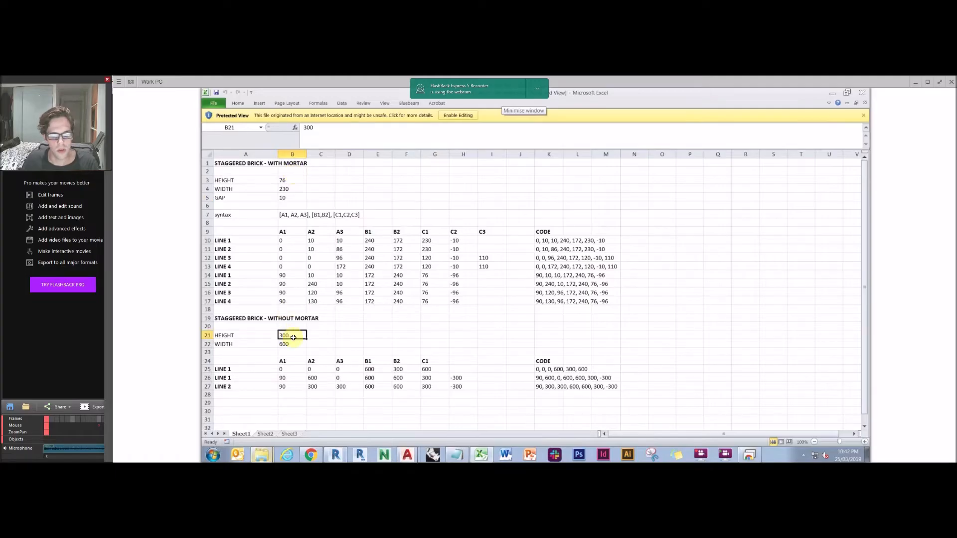
left_click(290, 343)
Step: Enable editing of the workbook and set the without-mortar brick height to 86 and width to 240
left_click(452, 117)
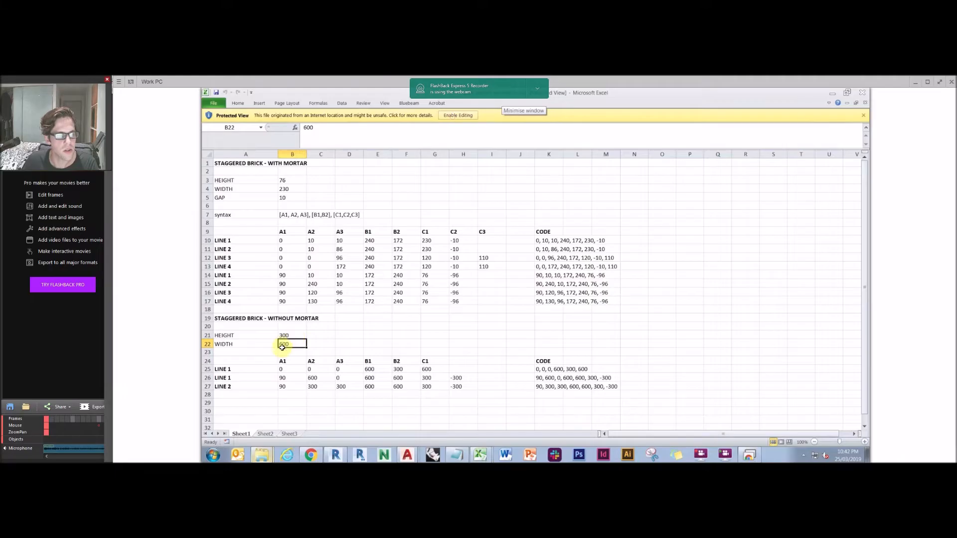
left_click(289, 358)
type("86")
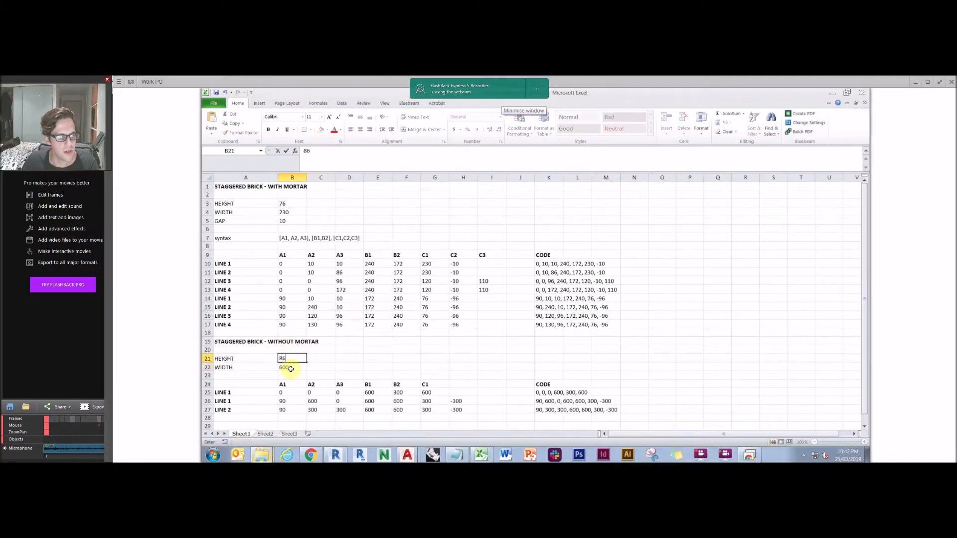
left_click(290, 367)
type("240")
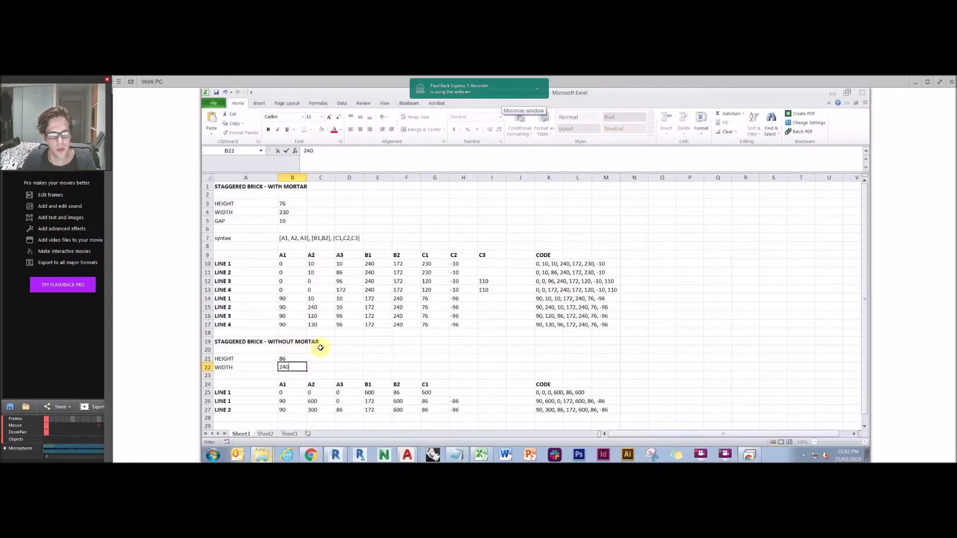
key("Return")
left_click(292, 367)
left_click(495, 351)
Step: Copy the with-mortar code lines in K10:K17 and open Drafting template.pat from the 1. Method - write folder
left_click_drag(545, 263, 549, 325)
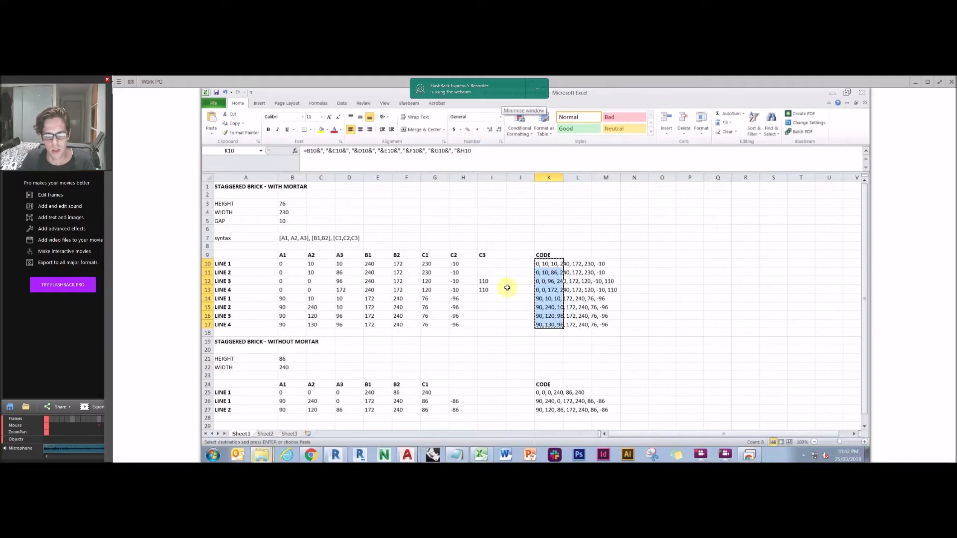
key("ctrl+c")
mouse_move(262, 454)
left_click(282, 423)
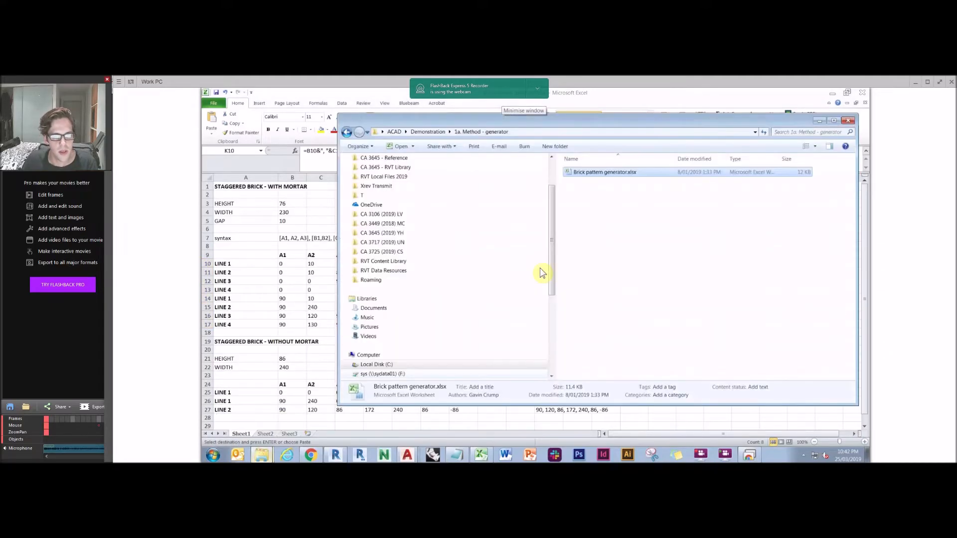
key("BackSpace")
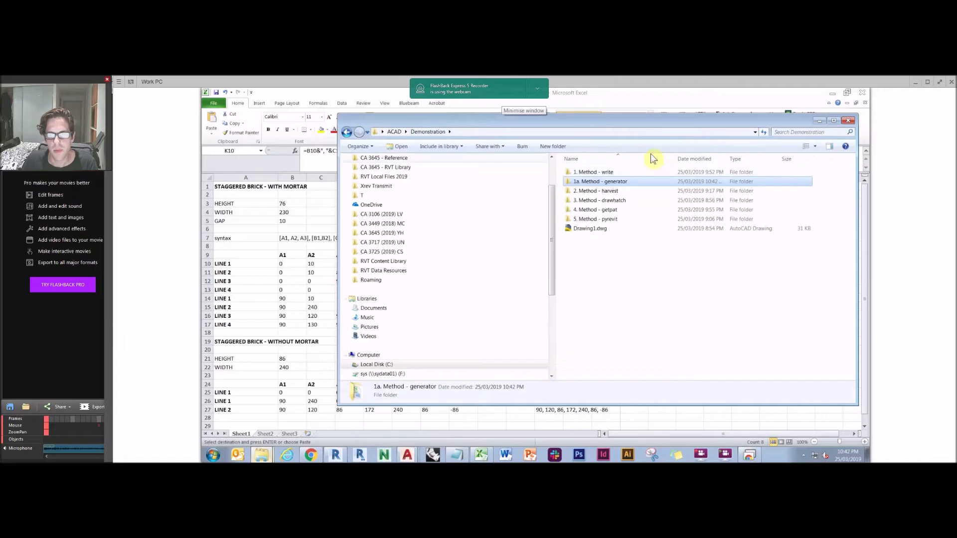
double_click(618, 172)
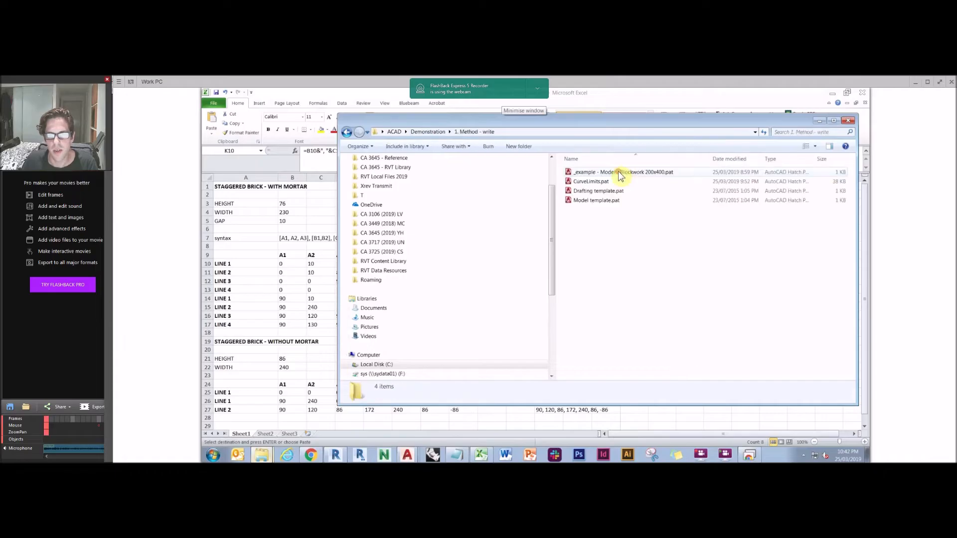
left_click(602, 192)
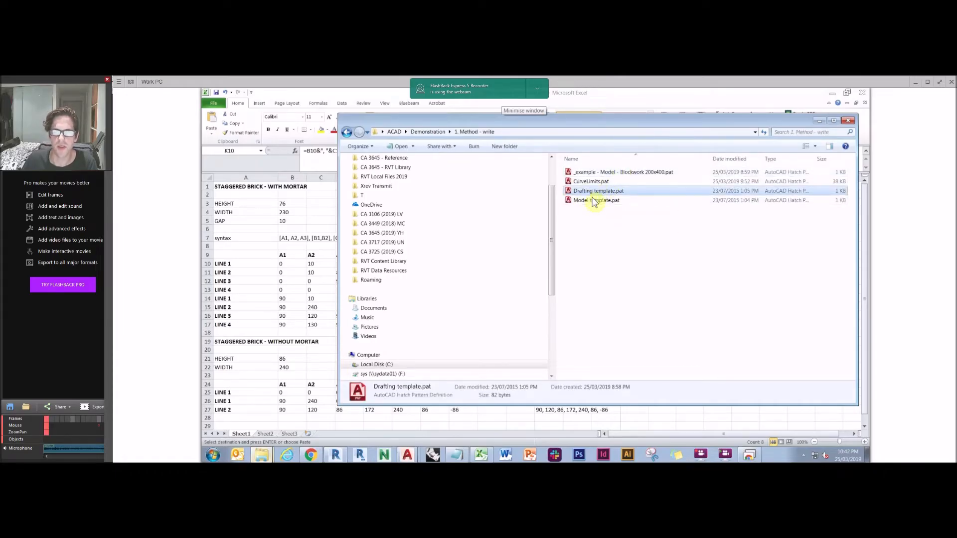
double_click(602, 194)
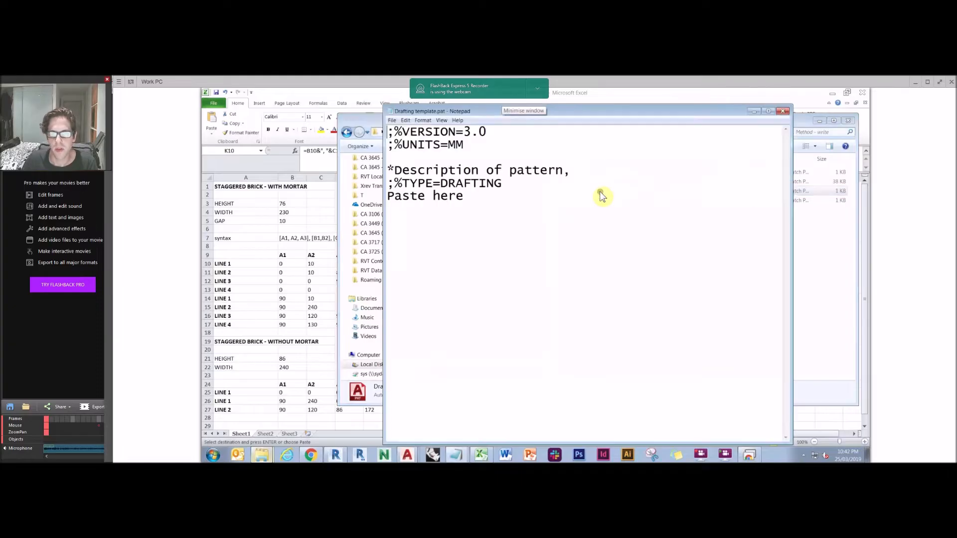
Step: Replace the "Paste here" placeholder with the copied code lines and set the pattern description to "76x230 inc mortar"
left_click_drag(475, 198, 357, 200)
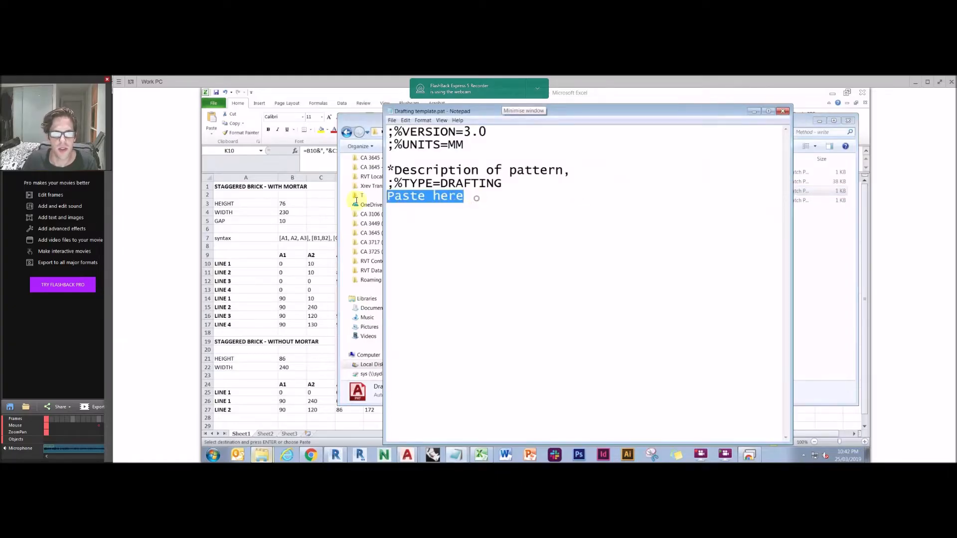
key("ctrl+v")
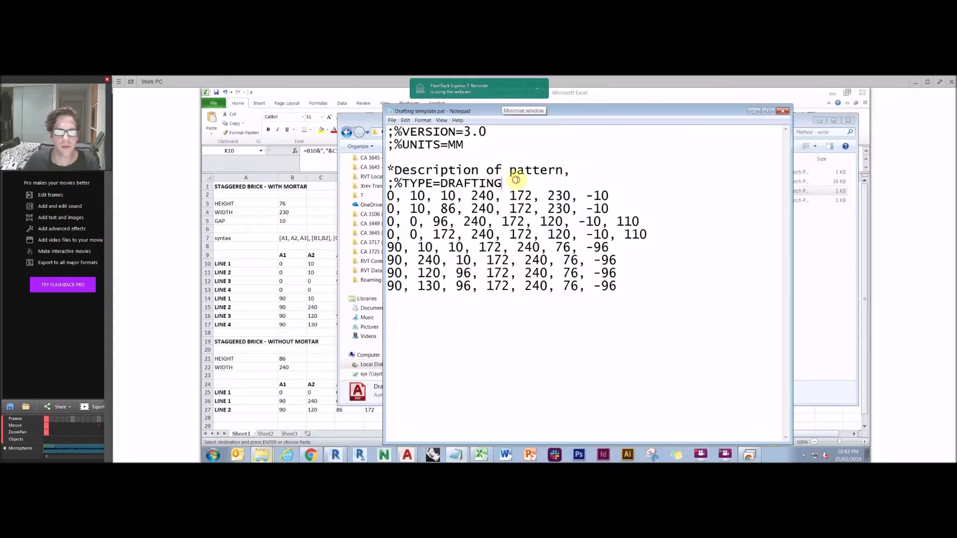
left_click_drag(564, 170, 395, 170)
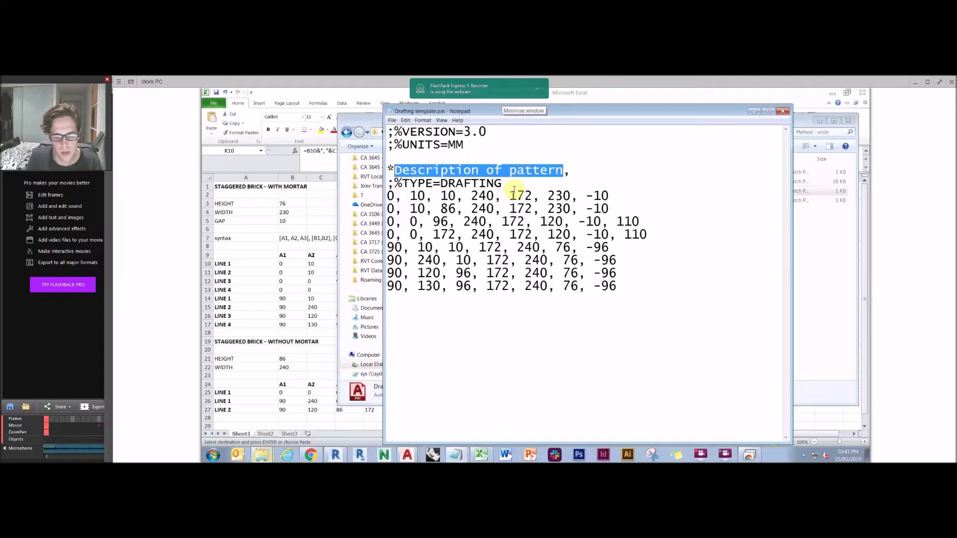
type("76x230 inc mortar,")
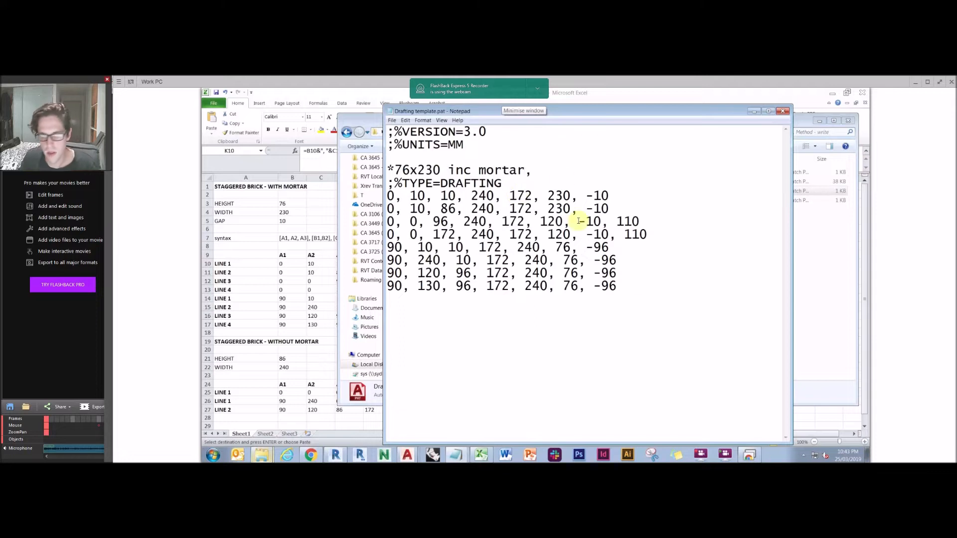
Step: Save the pattern definition as a new file named brick test.pat in the same folder, using the All Files type
left_click(392, 121)
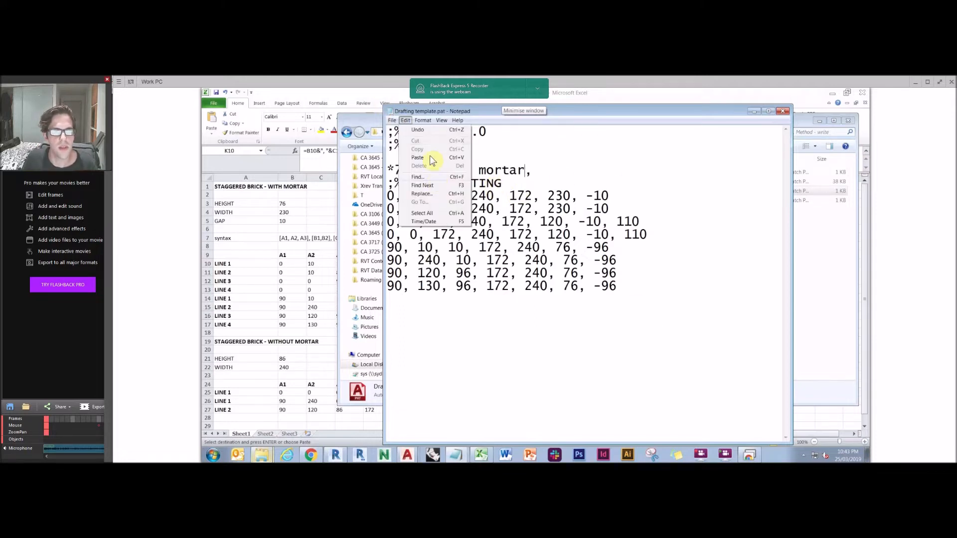
left_click(409, 155)
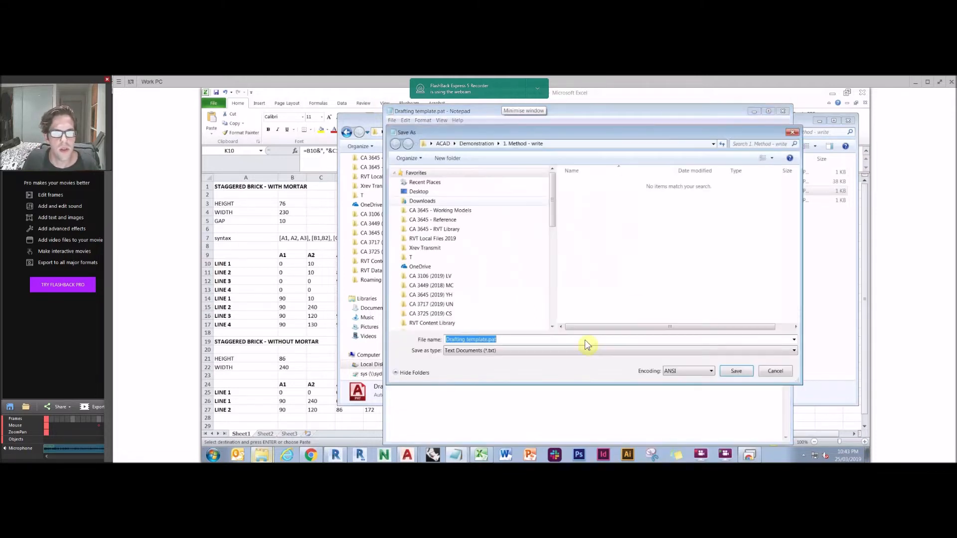
left_click(545, 354)
left_click(518, 364)
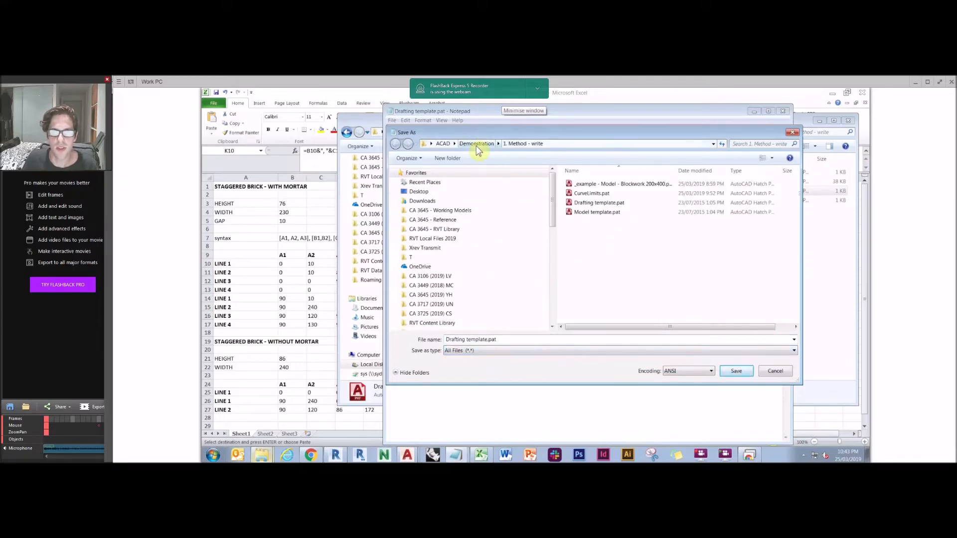
left_click(487, 339)
left_click_drag(487, 340, 423, 339)
type("brick test")
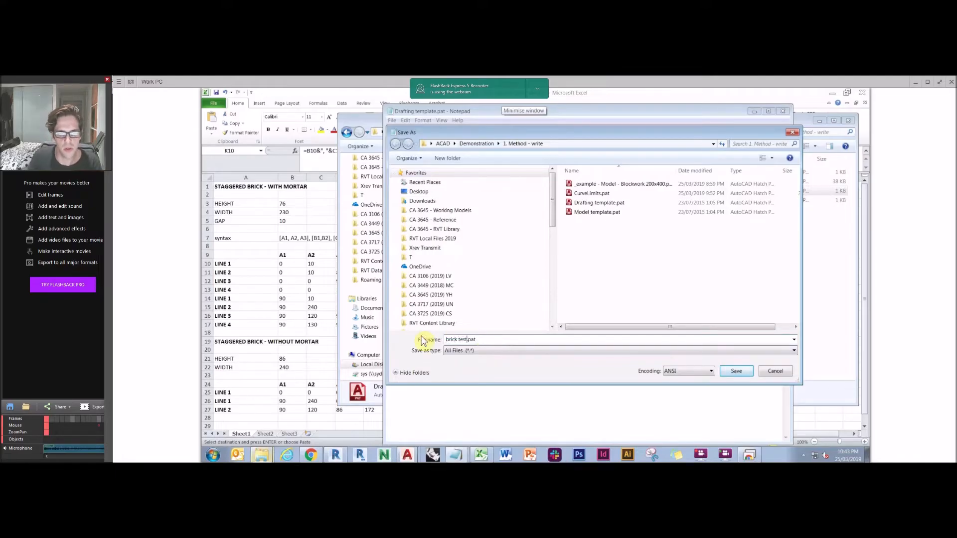
key("Return")
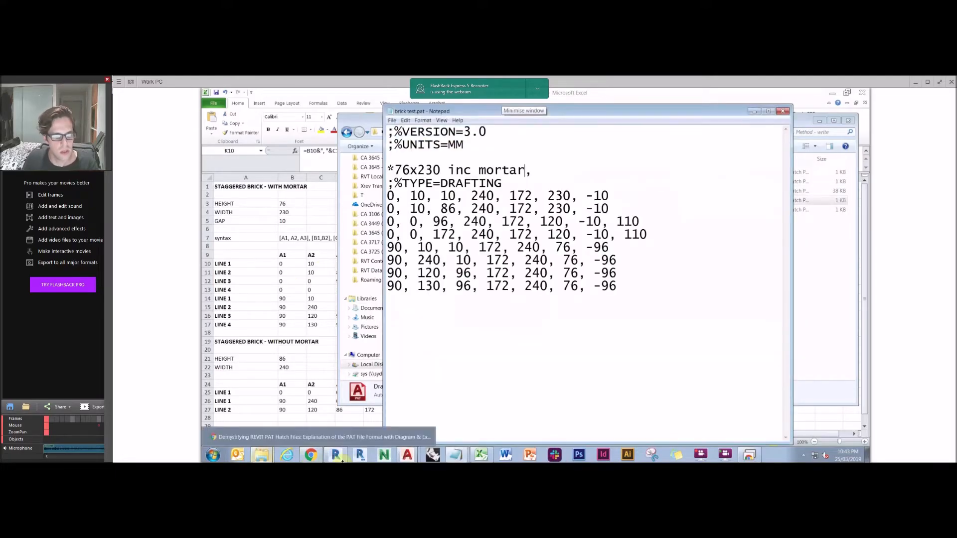
Step: Switch to Revit and open the project's fill patterns
left_click(337, 456)
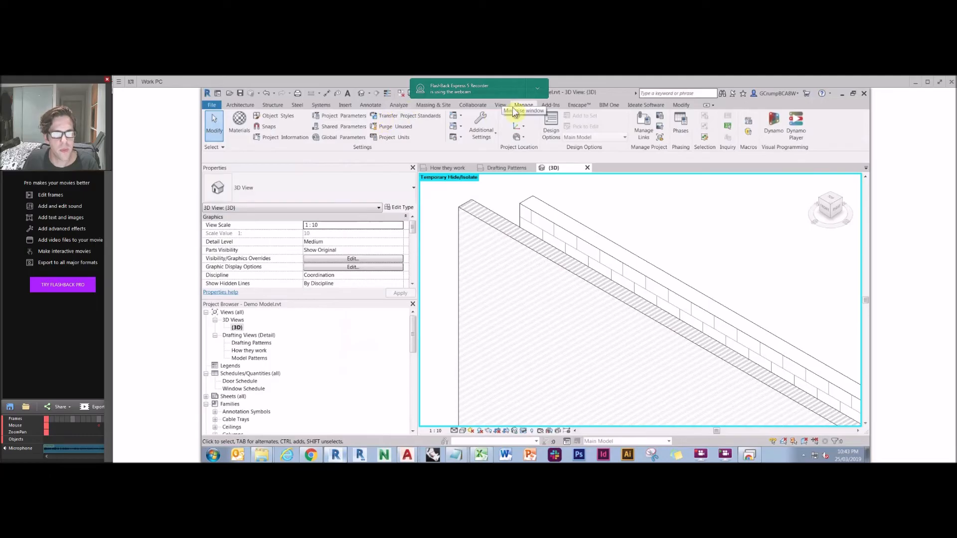
left_click(480, 131)
left_click(506, 153)
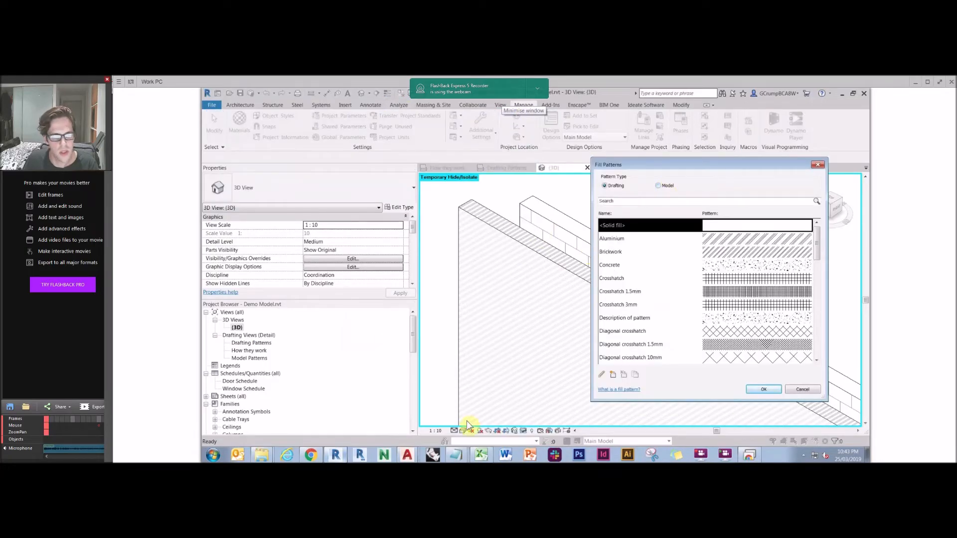
Step: Return to brick test.pat in Notepad and change the pattern type from DRAFTING to MODEL
left_click(456, 454)
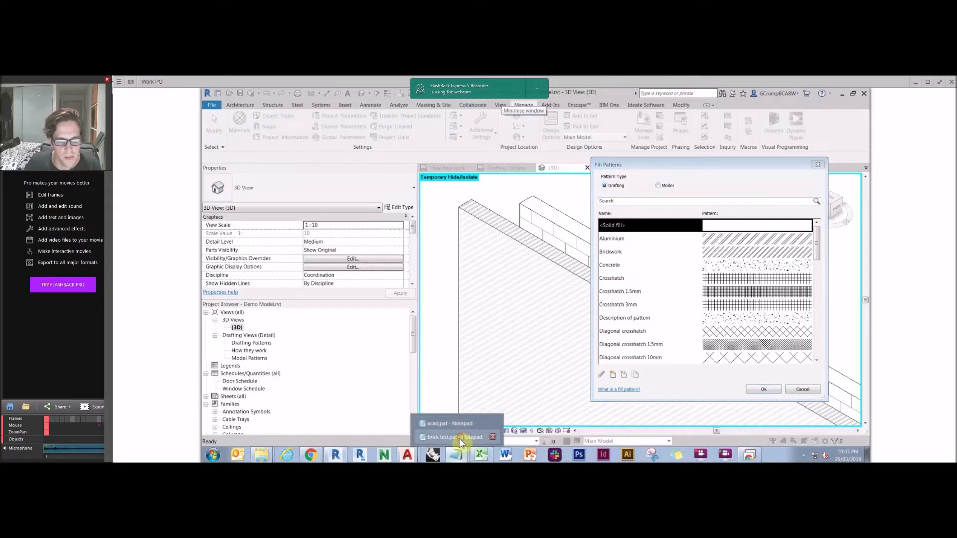
left_click(461, 438)
left_click_drag(502, 183, 449, 183)
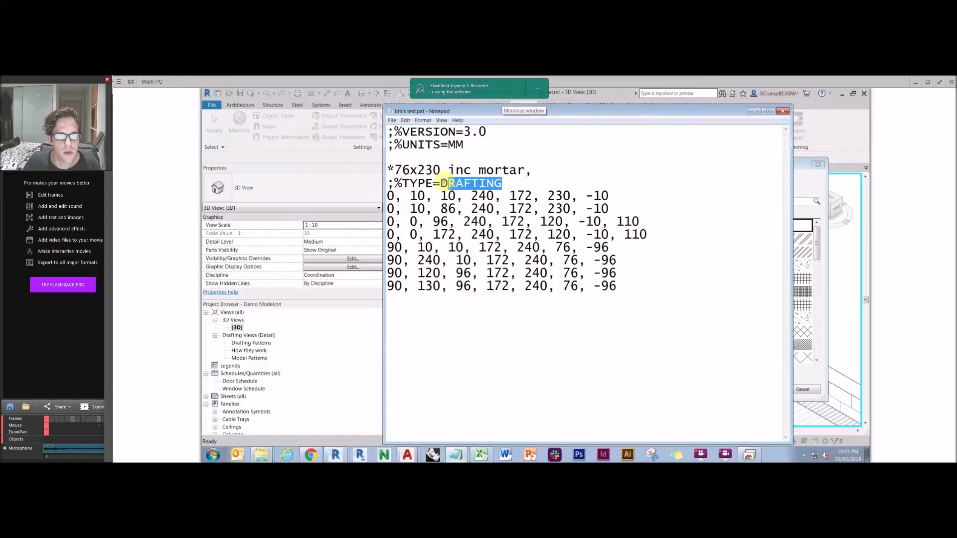
type("MODEL")
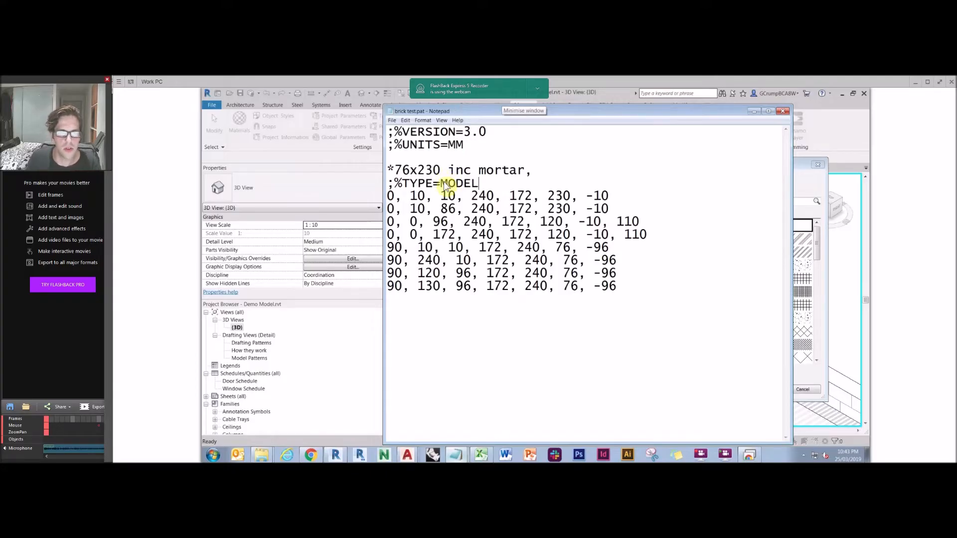
Step: Save the edited definition over the existing brick test.pat using the All Files type
left_click(393, 121)
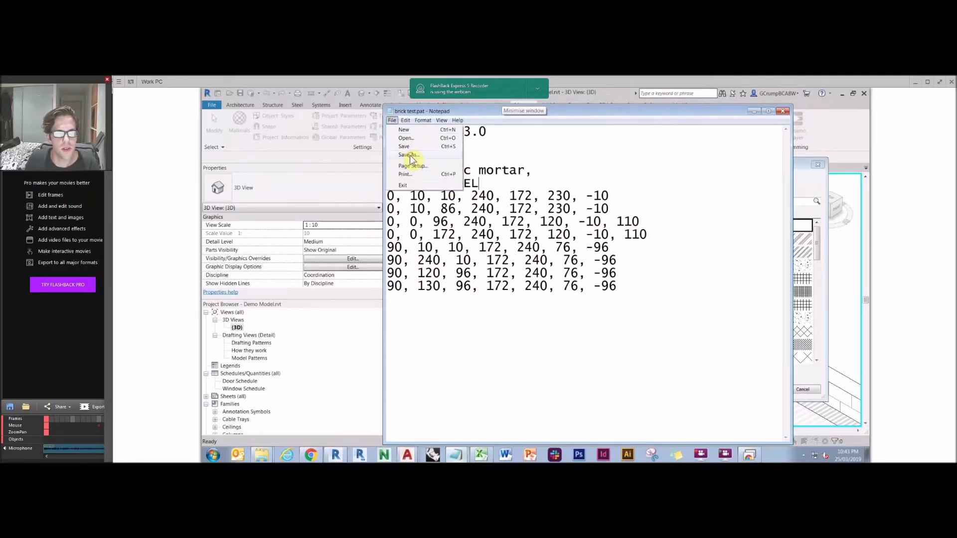
left_click(410, 162)
left_click(602, 351)
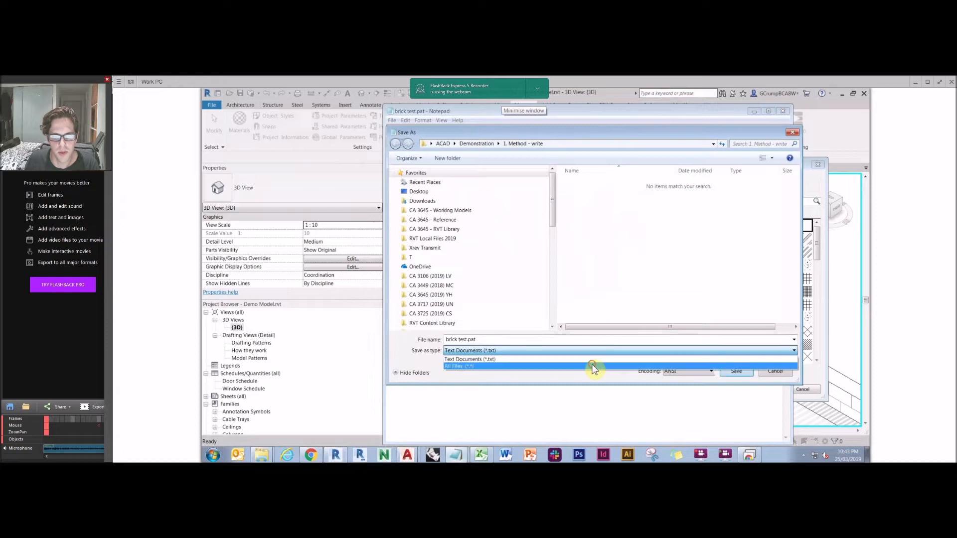
left_click(593, 365)
left_click(614, 198)
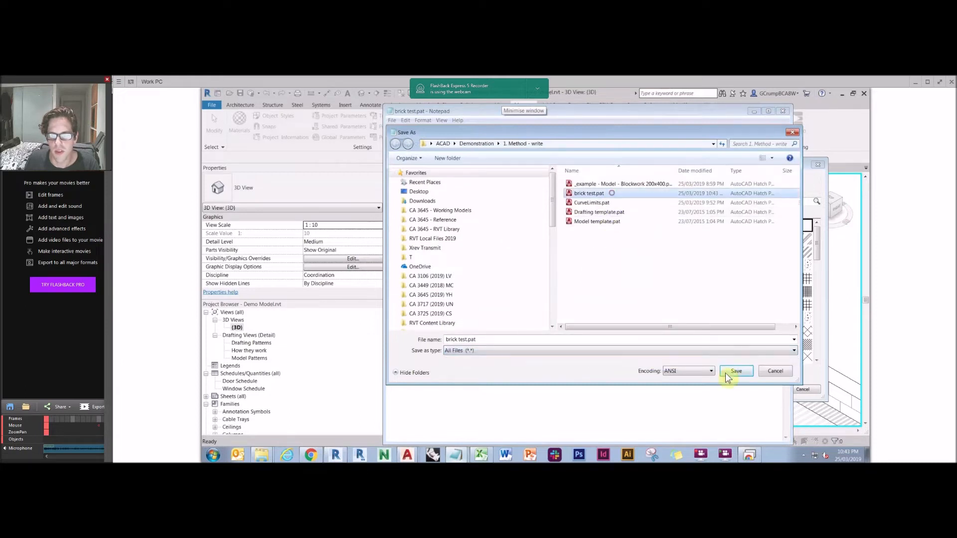
left_click(735, 371)
left_click(561, 272)
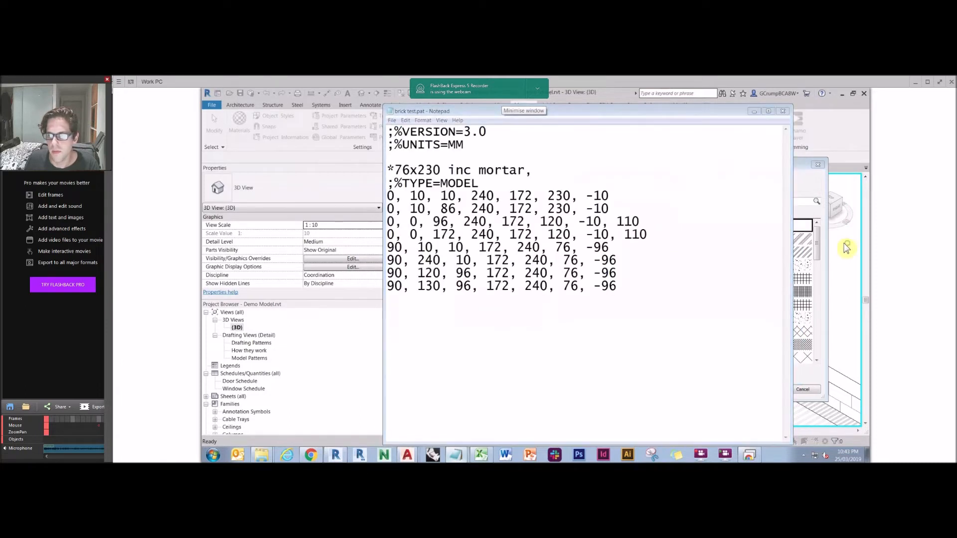
Step: In Revit's model fill patterns, add a custom pattern imported from brick test.pat in the 1. Method - write folder
left_click(827, 242)
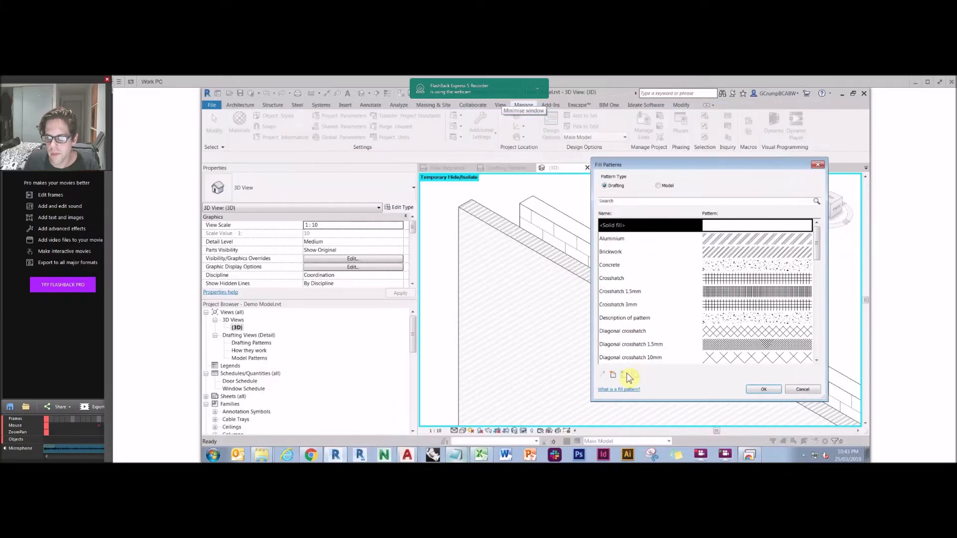
left_click(665, 186)
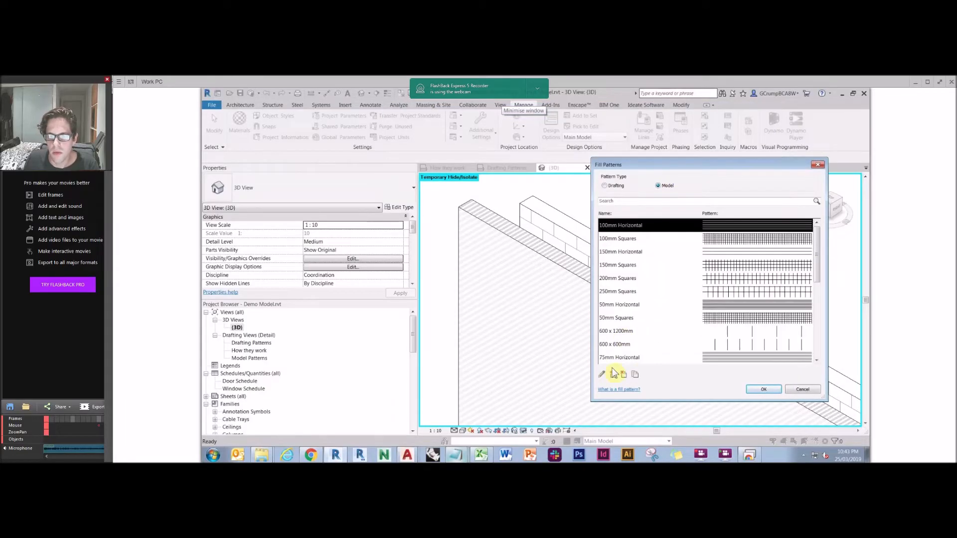
left_click(612, 374)
left_click(548, 278)
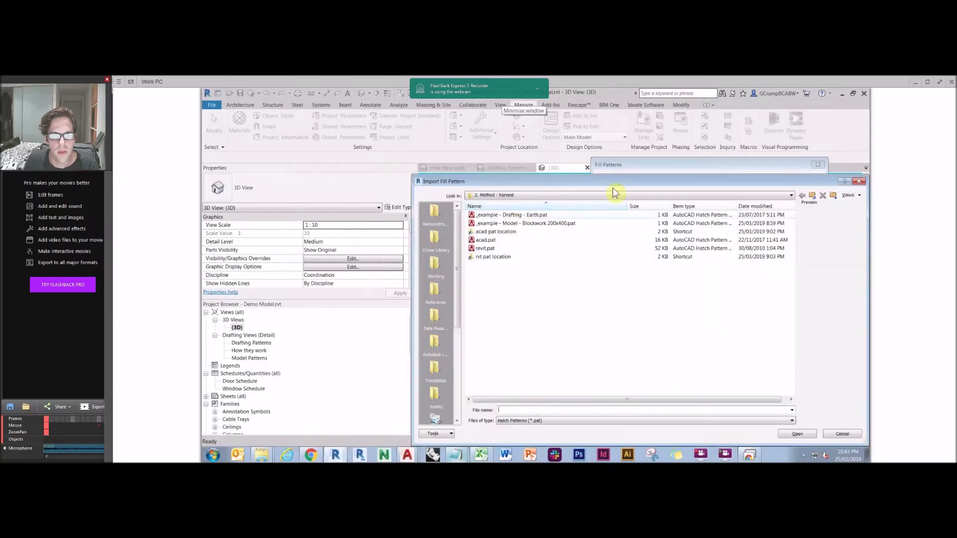
left_click(812, 195)
double_click(491, 213)
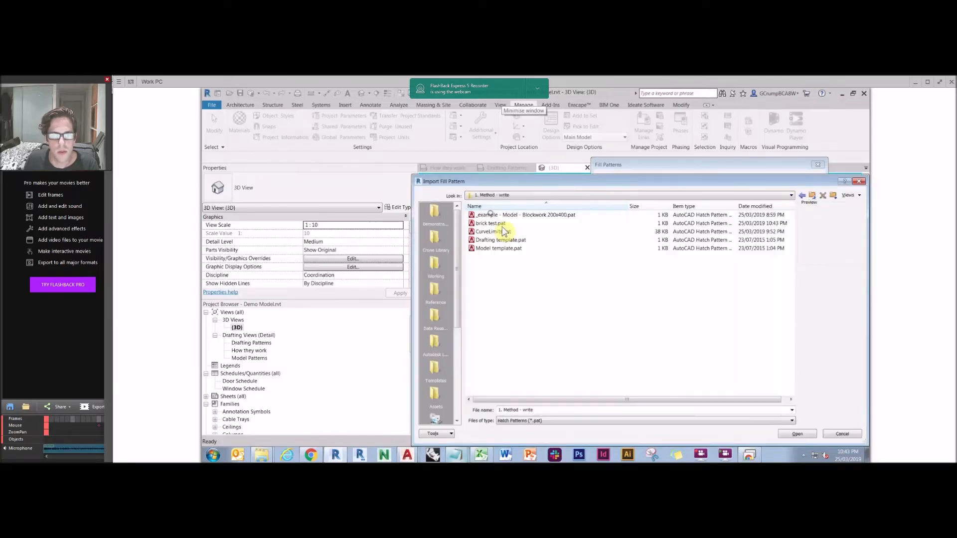
double_click(502, 223)
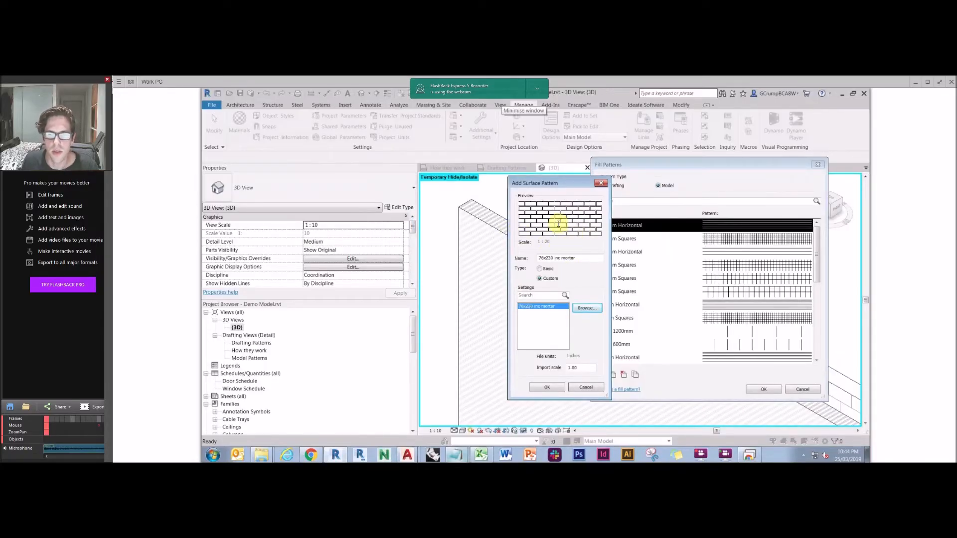
left_click(547, 387)
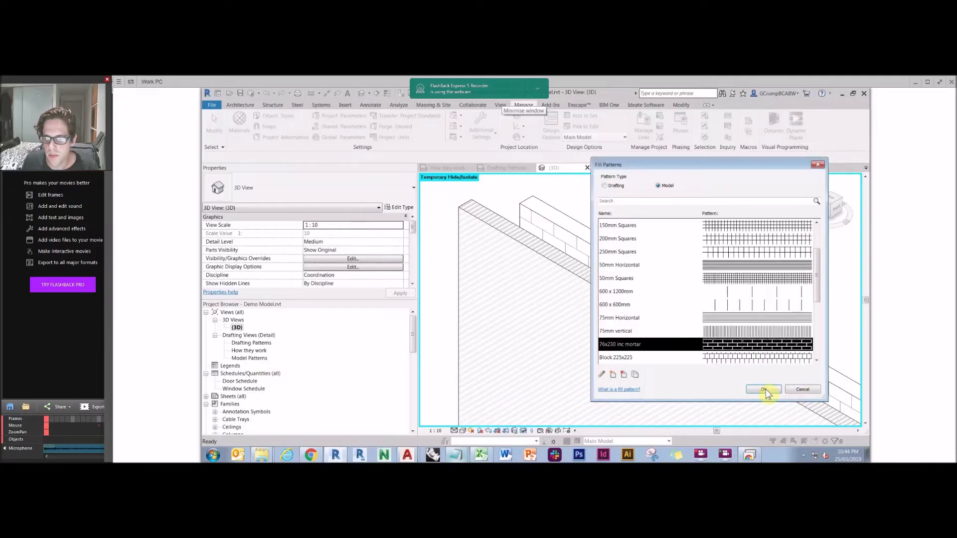
left_click(765, 389)
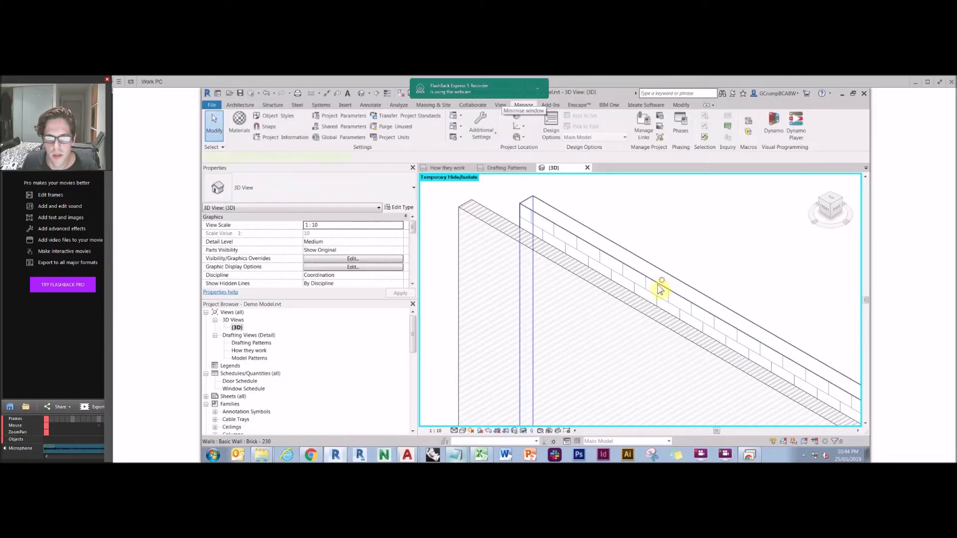
Step: Open the Masonry - Brick - Brown material from the structure layer of the Brick - 230 wall type
left_click(660, 288)
left_click(399, 207)
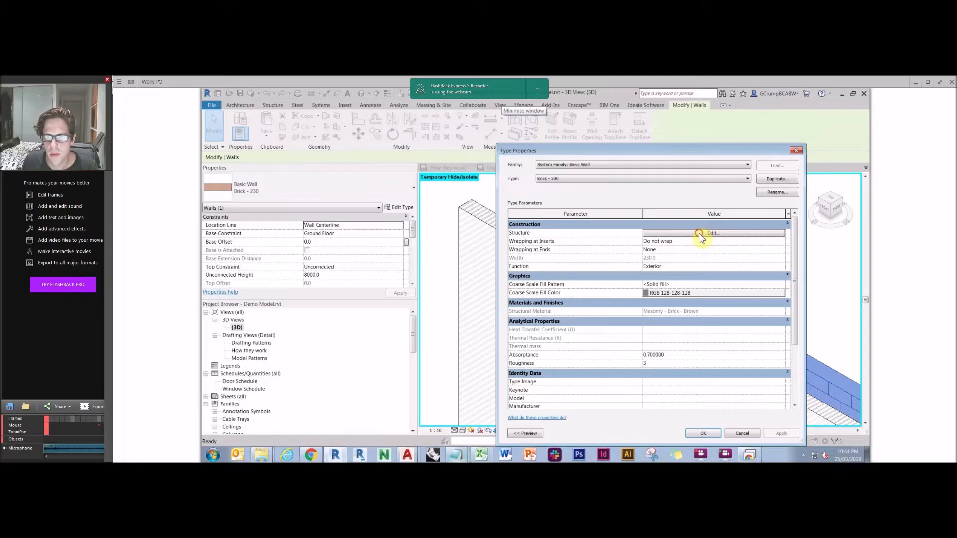
left_click(699, 234)
left_click(641, 233)
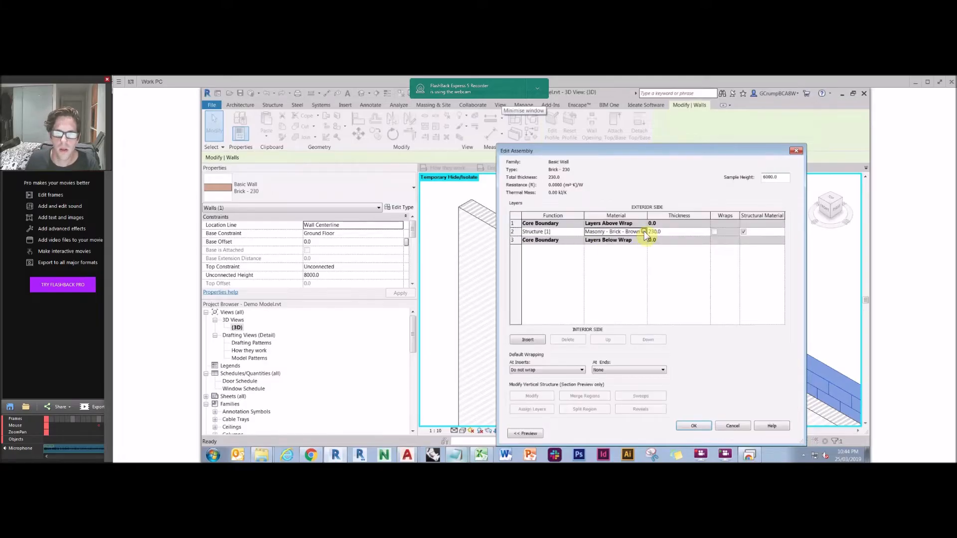
left_click(643, 231)
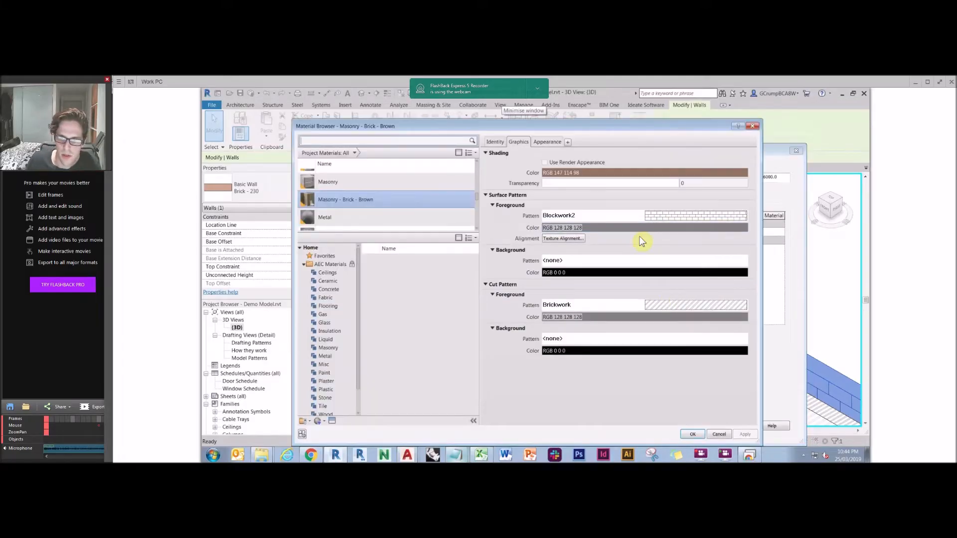
Step: Set the material's surface foreground pattern to 76x230 inc mortar, apply it to the wall type, and inspect the brickwork
left_click(652, 218)
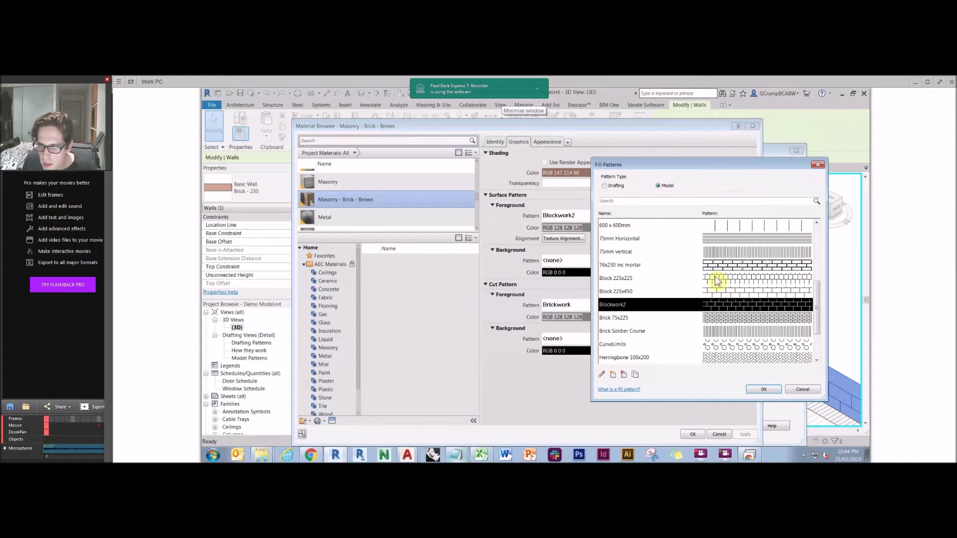
left_click(727, 265)
left_click(763, 389)
left_click(690, 434)
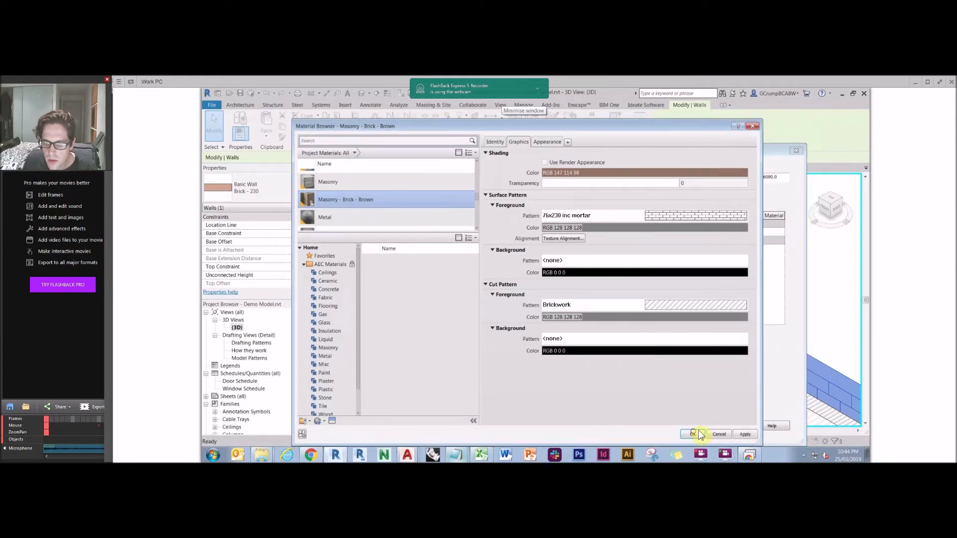
left_click(695, 426)
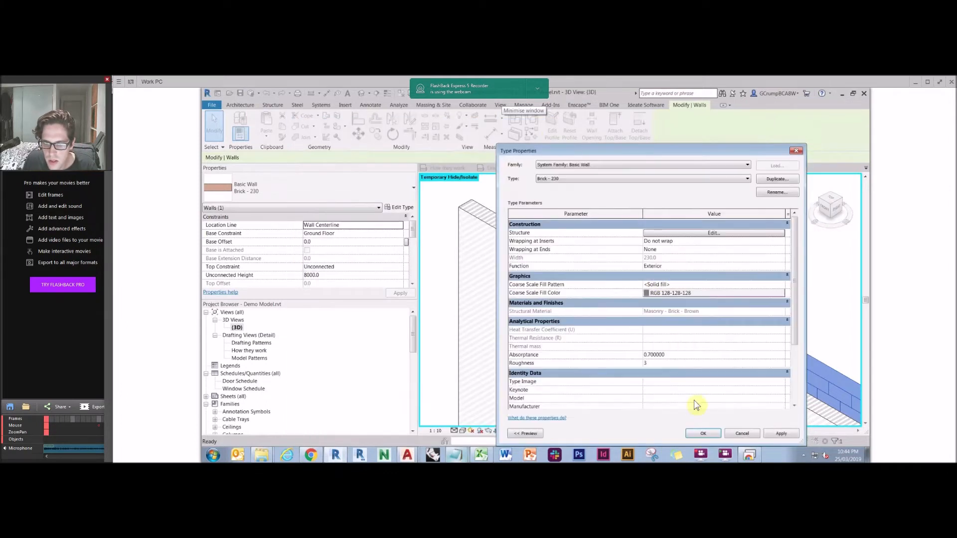
left_click(701, 431)
left_click(749, 274)
scroll(687, 319, "up", 1)
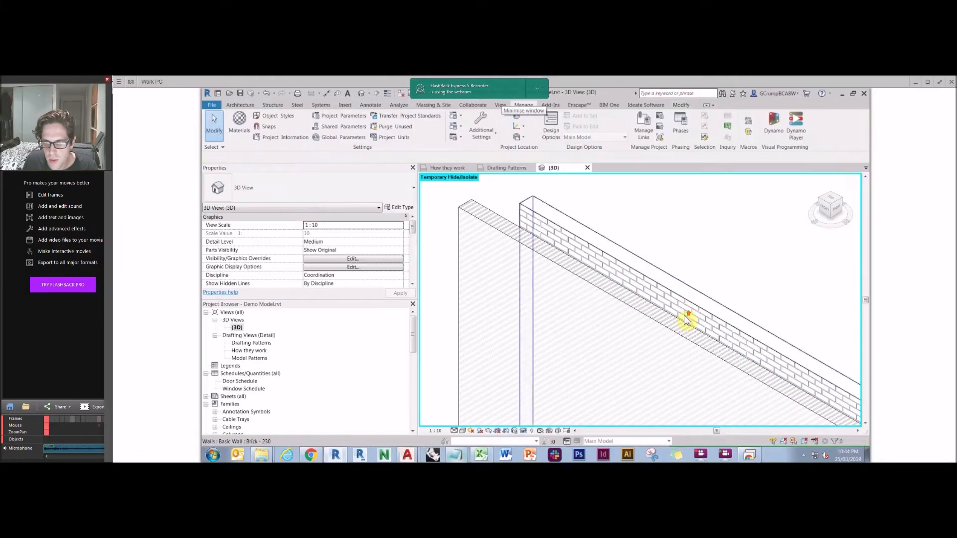
scroll(685, 314, "down", 2)
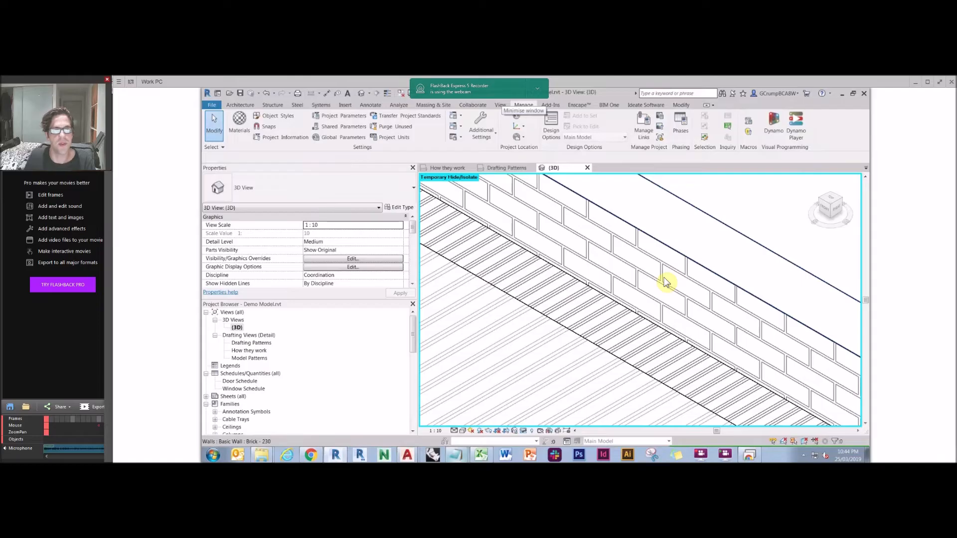
scroll(623, 280, "down", 2)
scroll(643, 279, "down", 5)
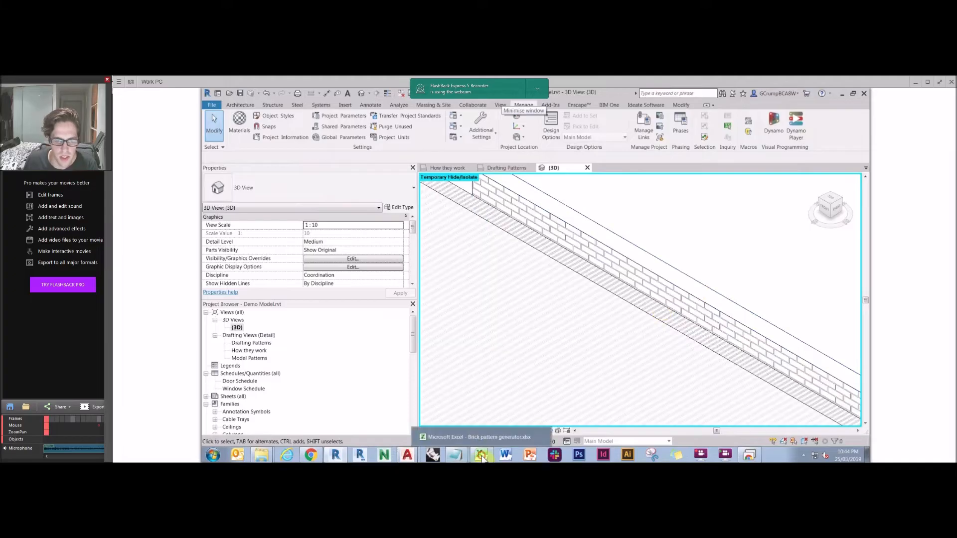
Step: Switch to Excel, select the without-mortar code cells K25:K27, and close Brick pattern generator.xlsx without saving changes
left_click(481, 455)
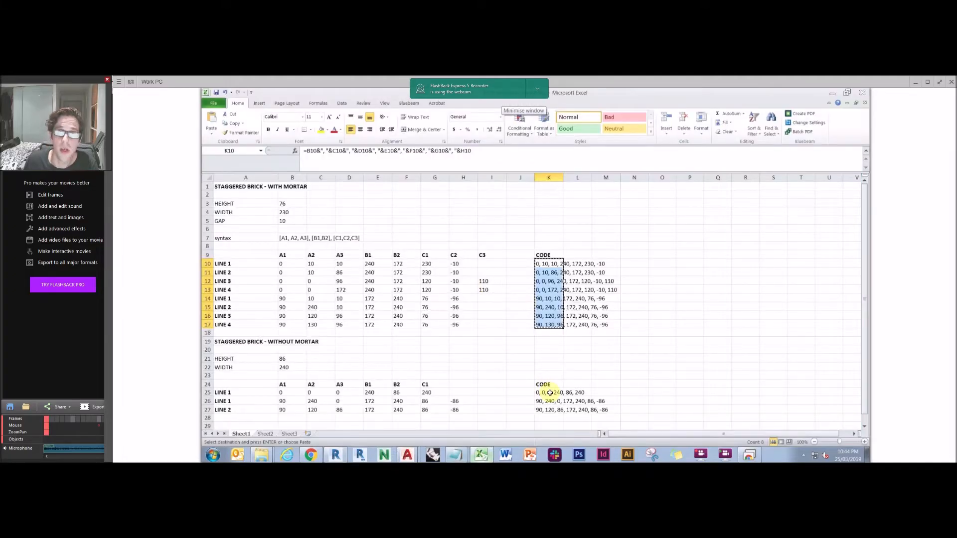
left_click_drag(550, 393, 550, 409)
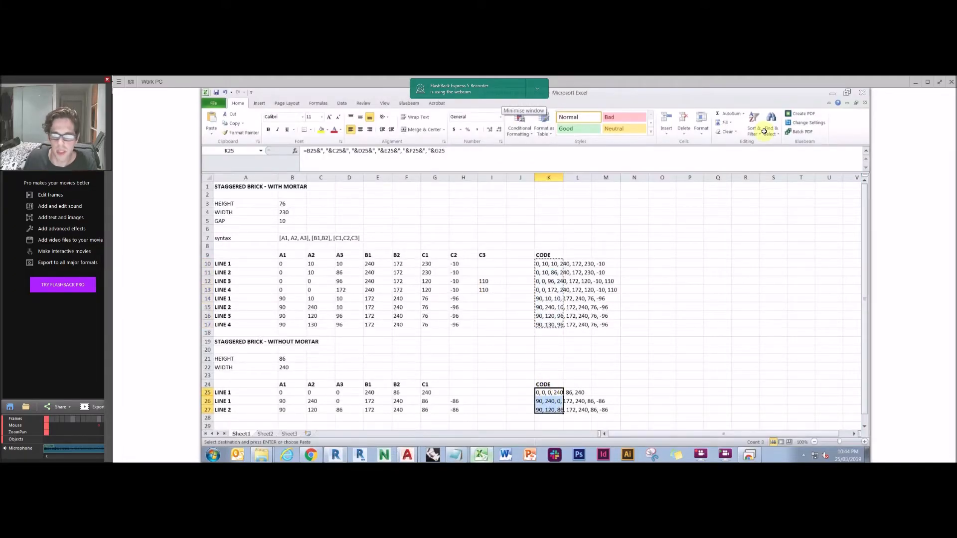
left_click(863, 94)
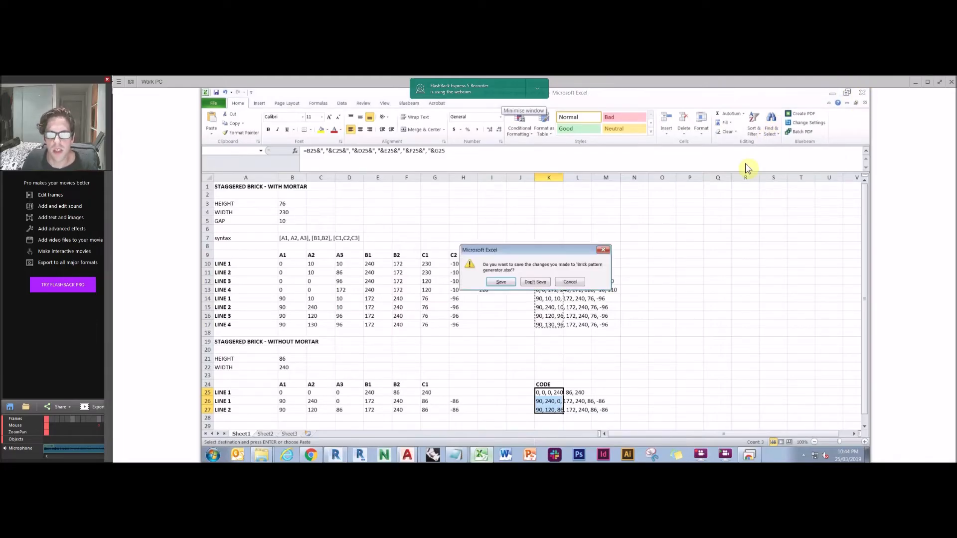
left_click(531, 283)
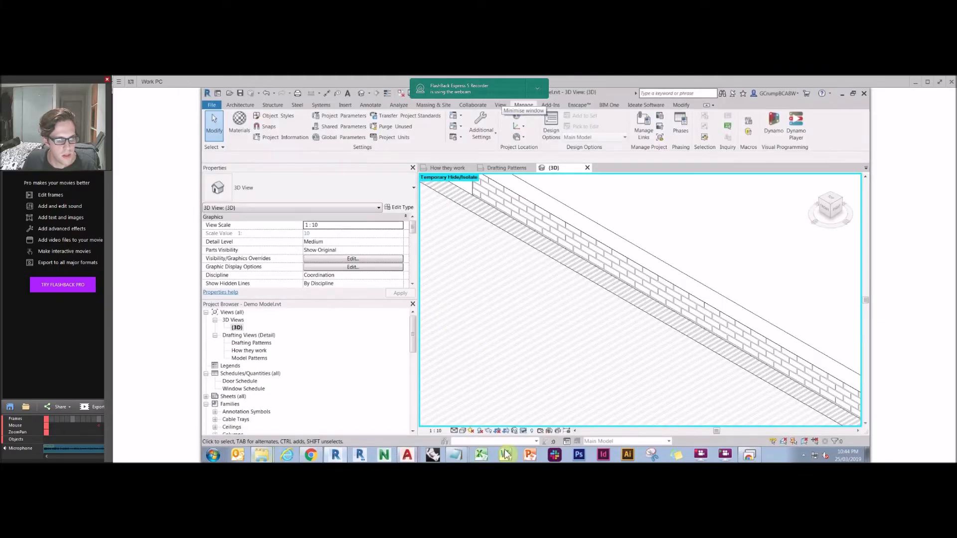
left_click(448, 459)
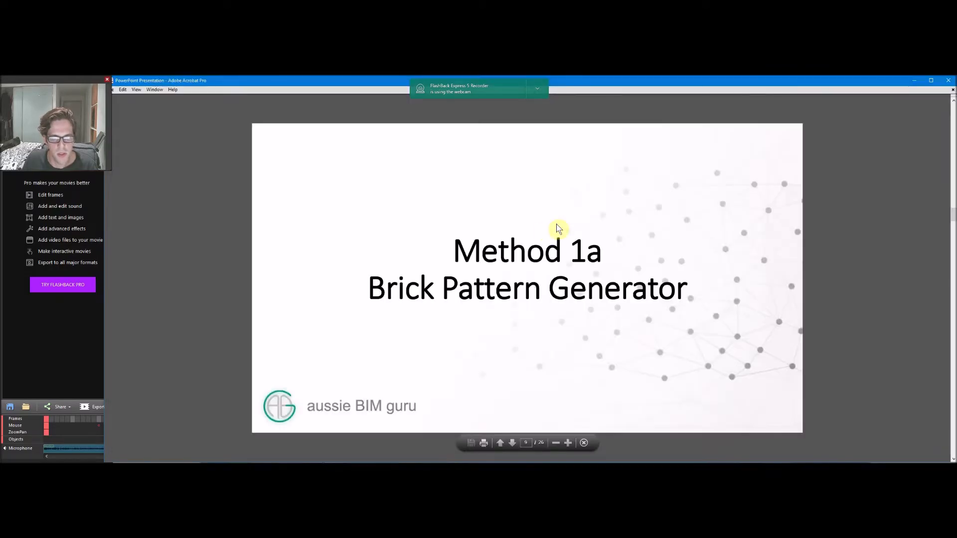
scroll(559, 227, "down", 1)
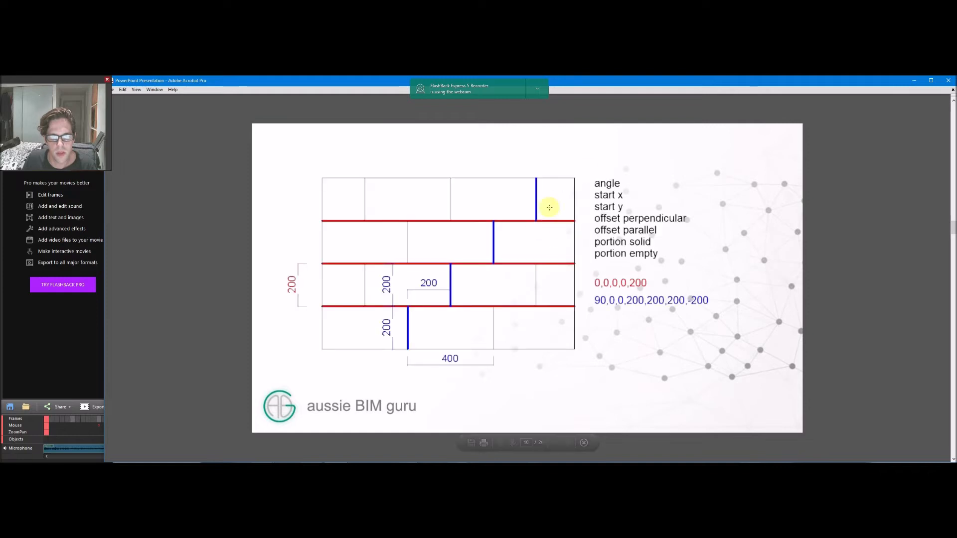
scroll(573, 197, "down", 1)
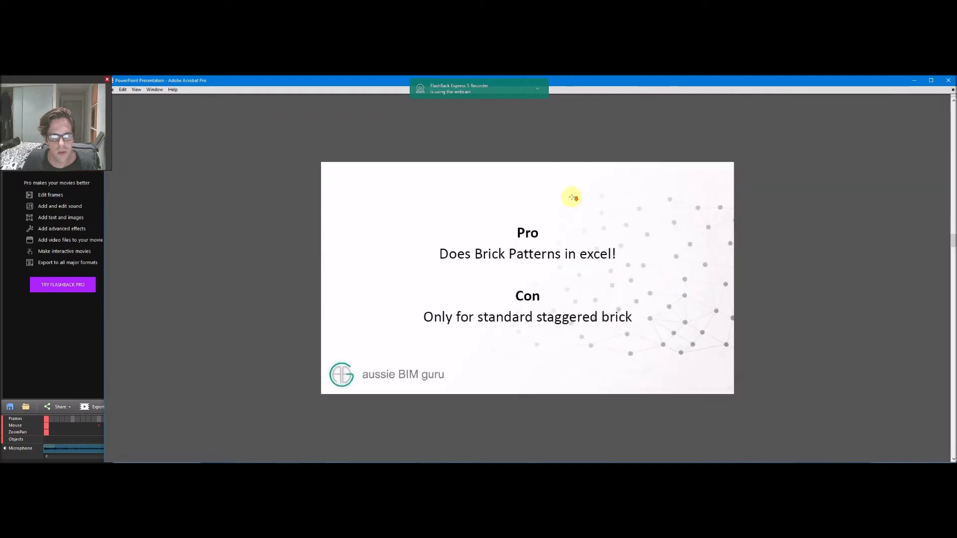
scroll(572, 198, "up", 1, "ctrl")
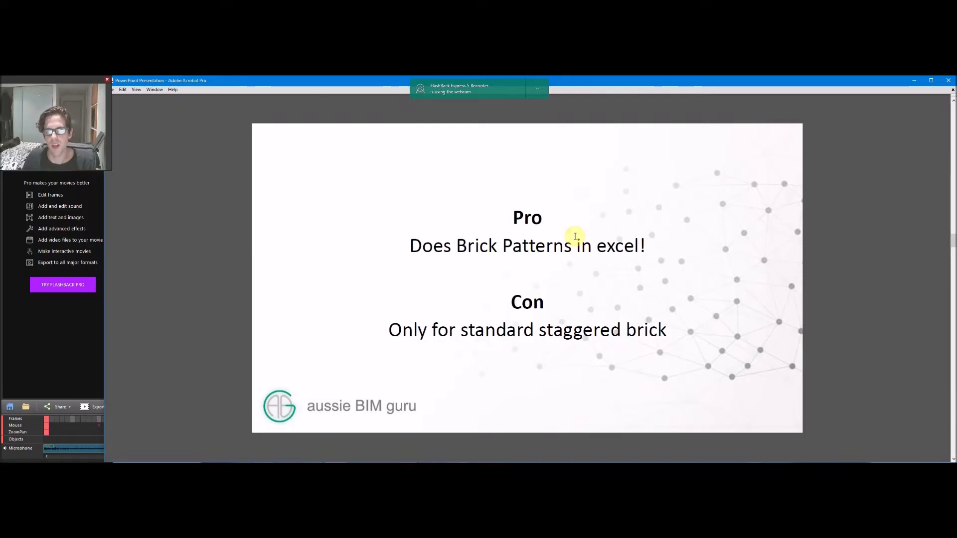
key("Right")
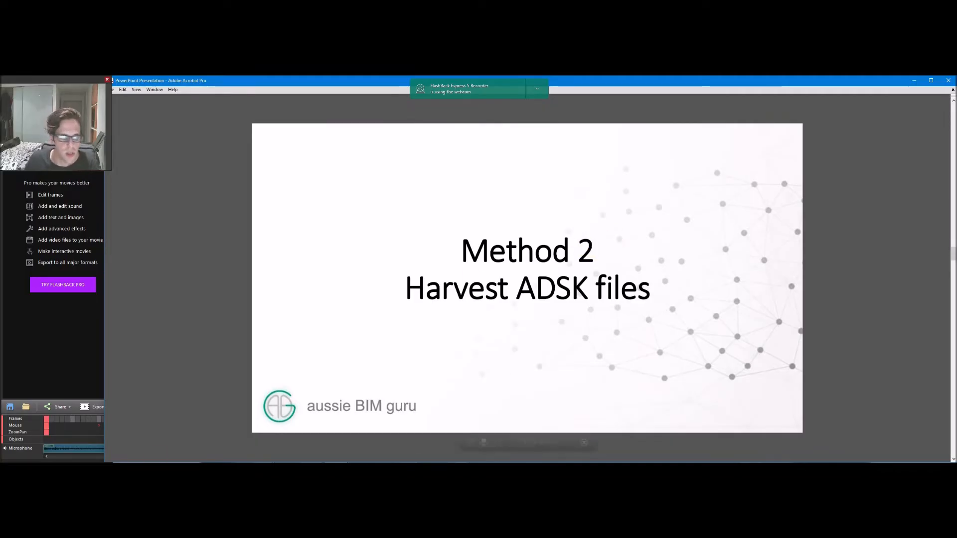
mouse_move(93, 446)
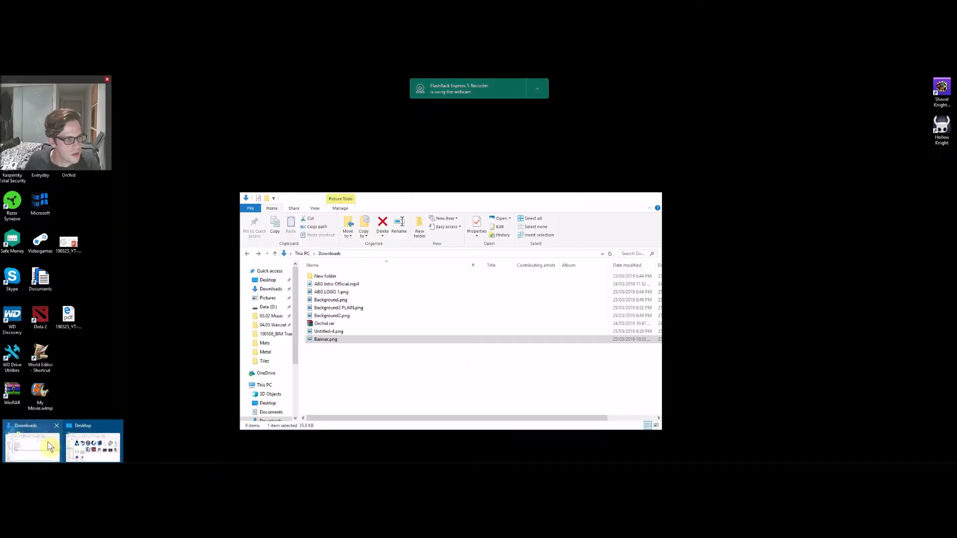
left_click(55, 447)
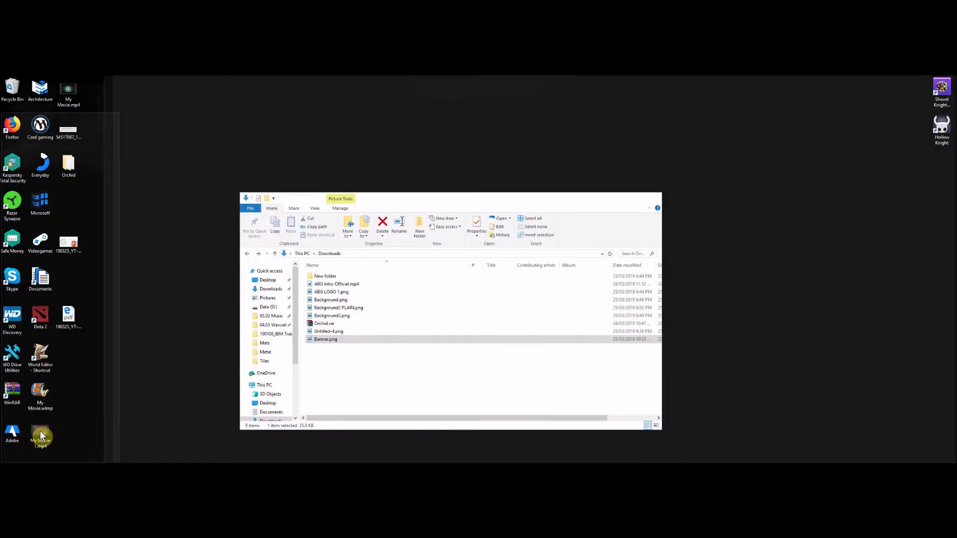
Step: In the work PC's File Explorer, open the 2. Method - harvest folder and go to the acad pat location shortcut's target folder
left_click(124, 461)
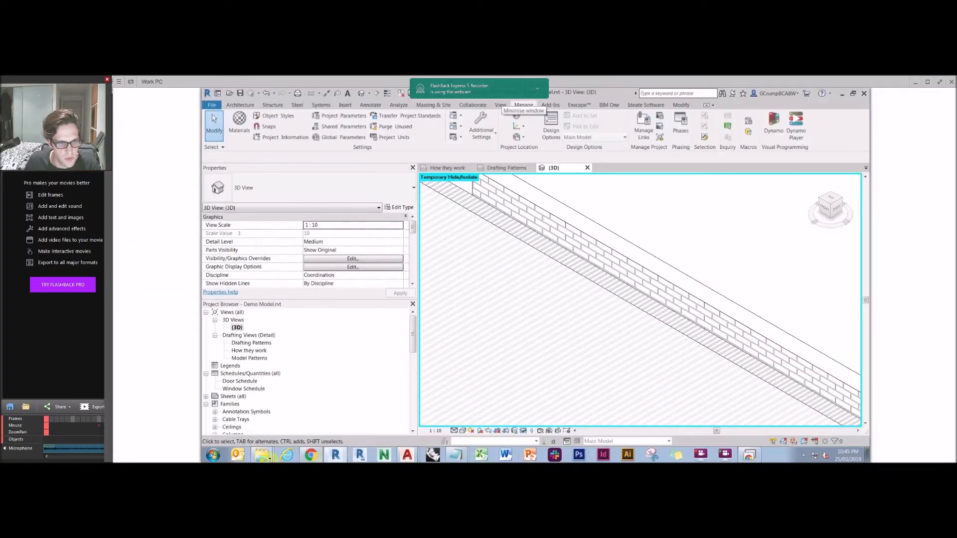
mouse_move(262, 454)
left_click(264, 423)
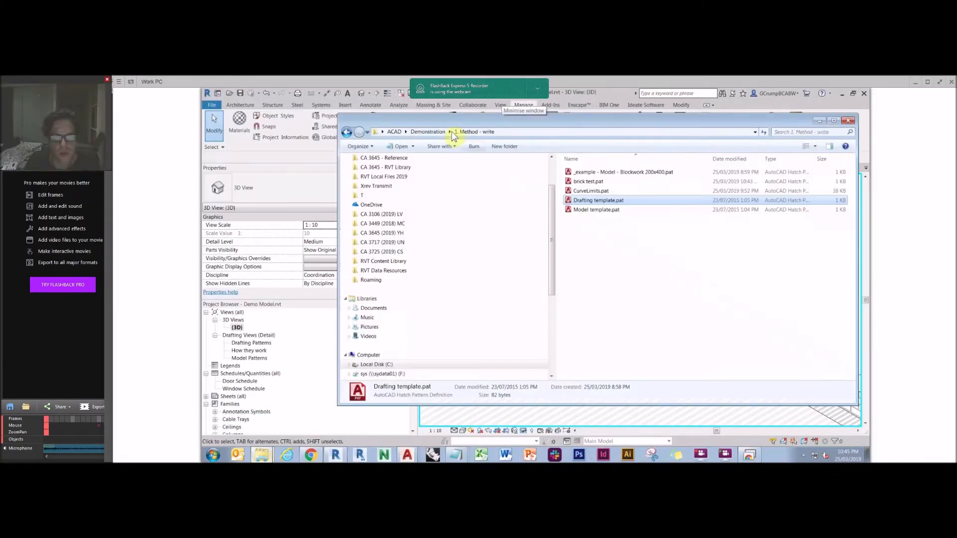
left_click(427, 132)
double_click(610, 191)
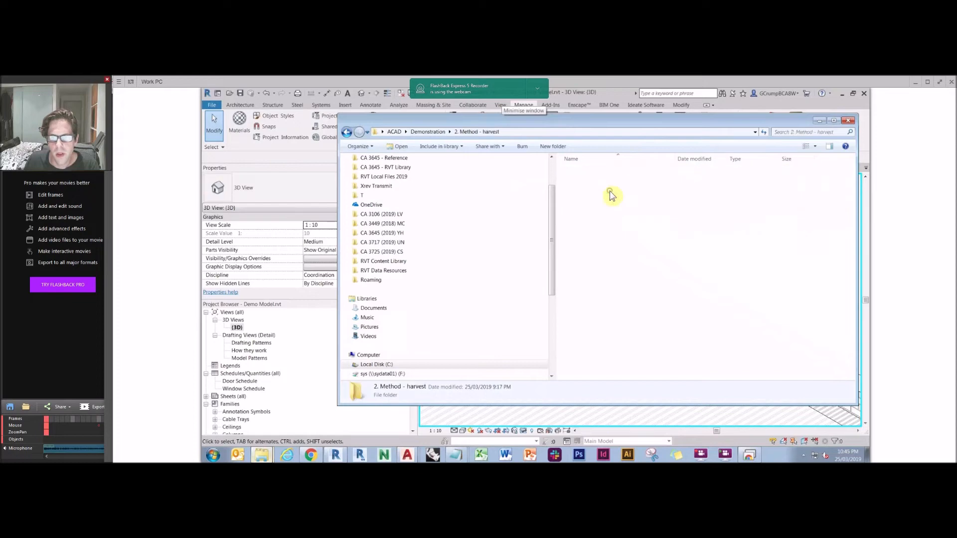
right_click(586, 194)
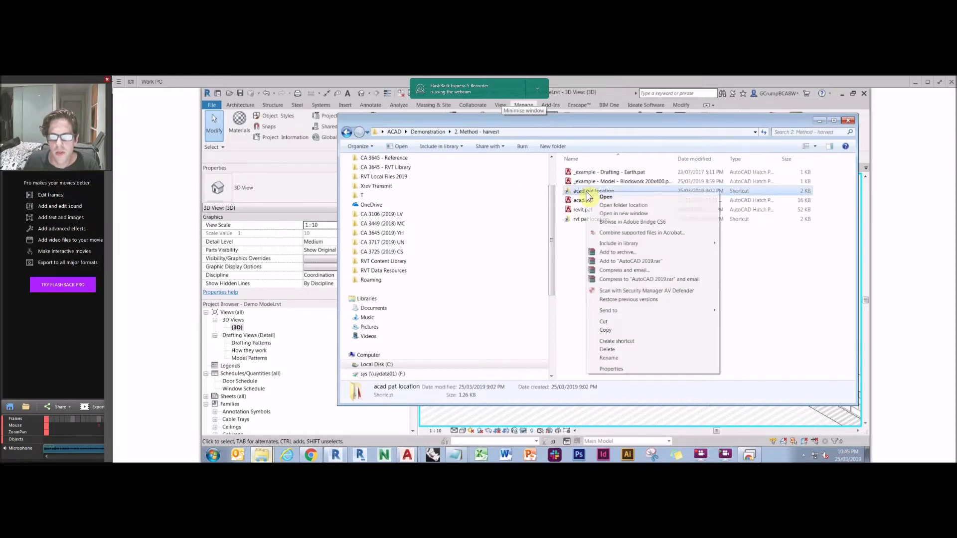
left_click(629, 206)
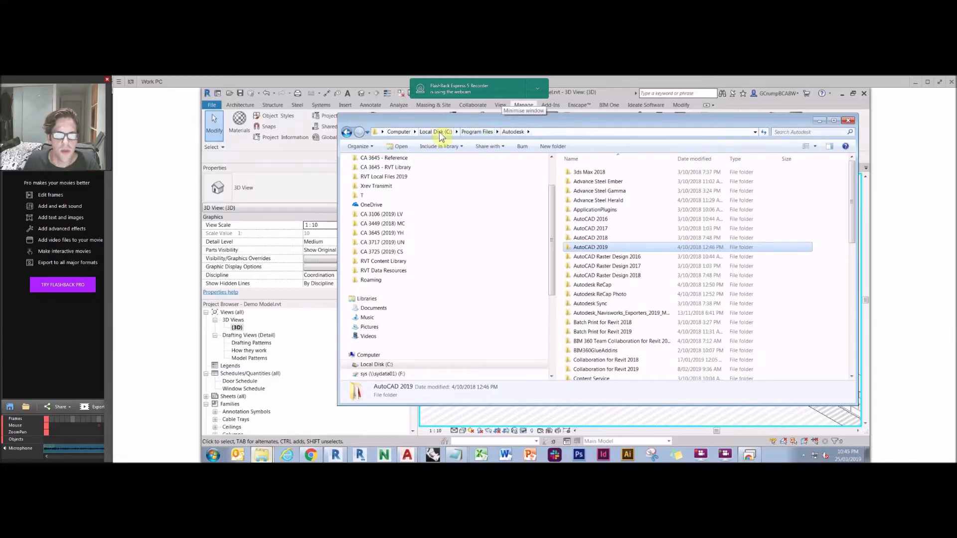
Step: Search the Autodesk program folder for .PAT files
left_click(799, 131)
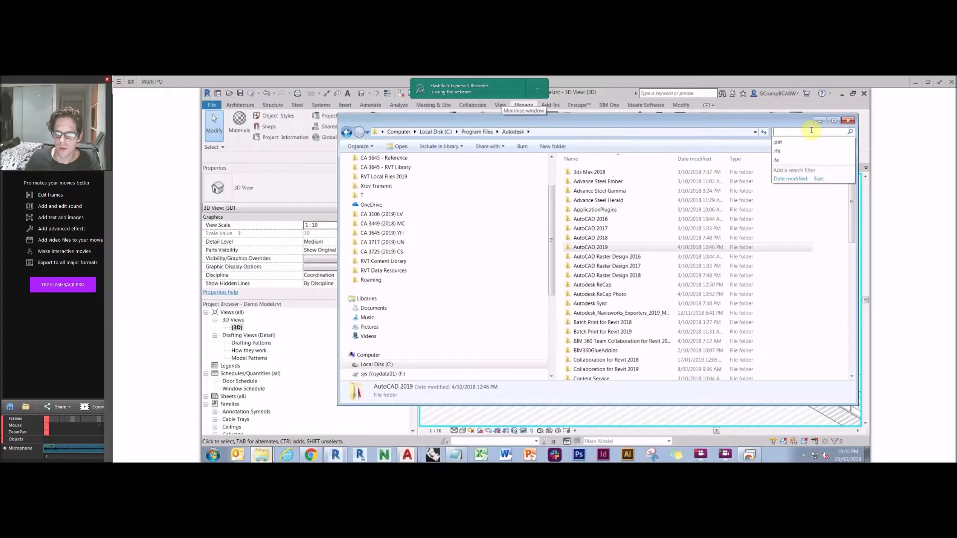
type(".PAT")
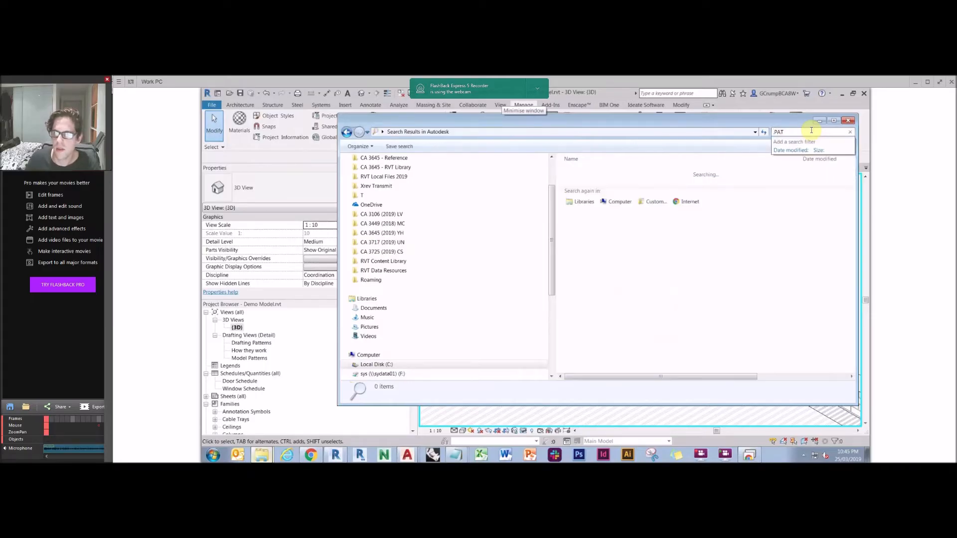
key("Caps_Lock")
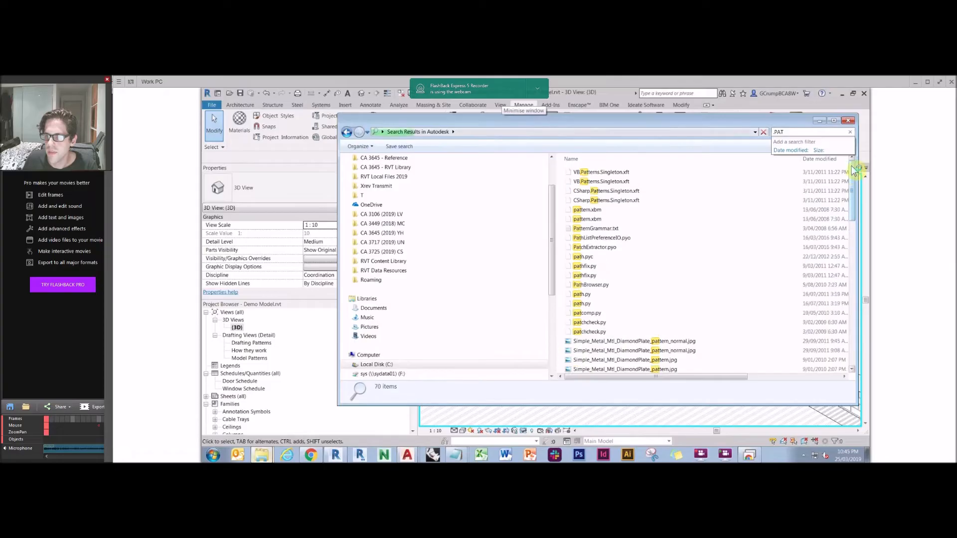
Step: Look through the .PAT search results for the Revit pattern file, select revit.pat, and close the search window
scroll(853, 254, "down", 3)
left_click_drag(853, 255, 854, 349)
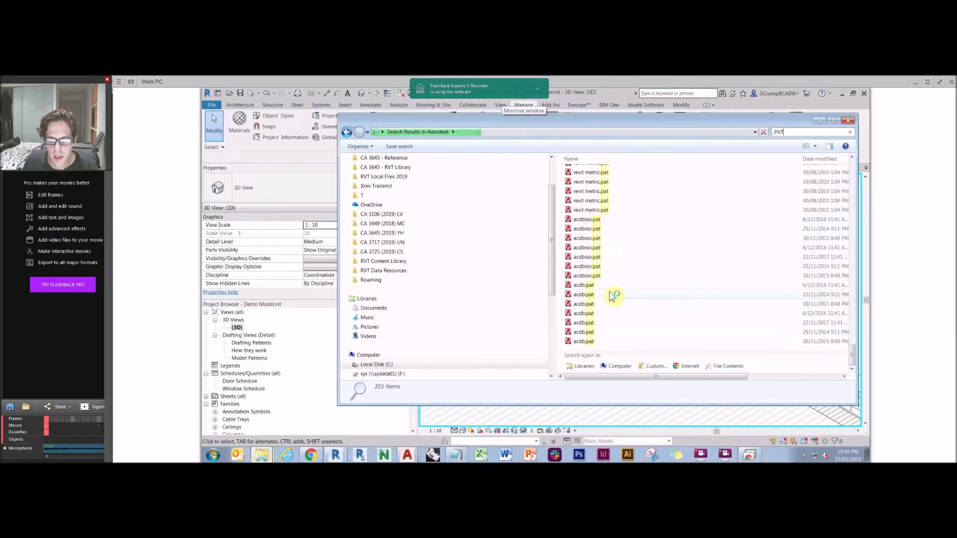
left_click(613, 231)
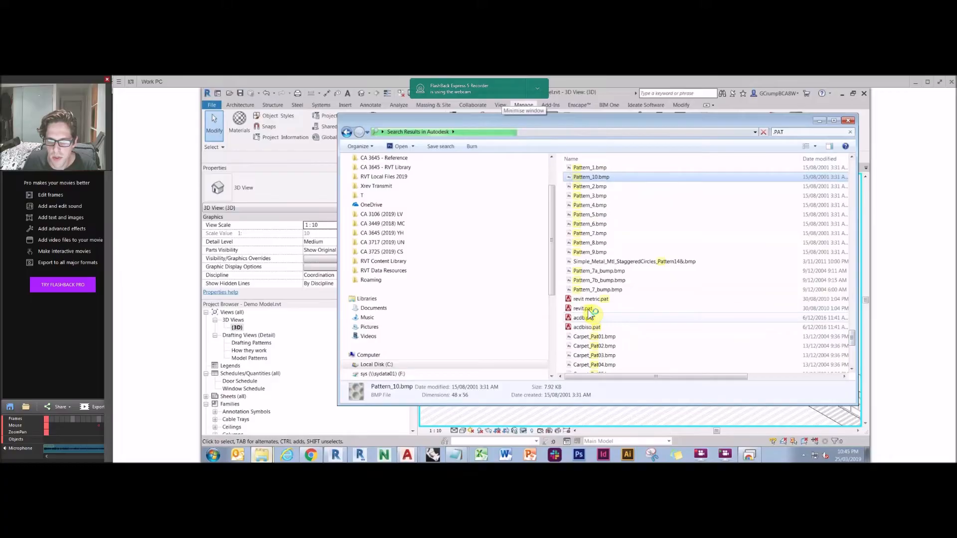
left_click(589, 309)
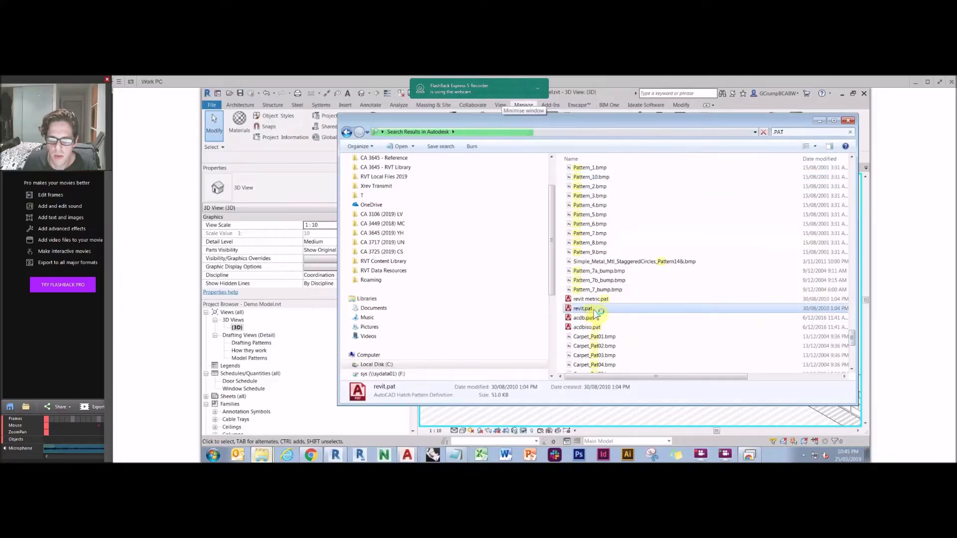
left_click(850, 123)
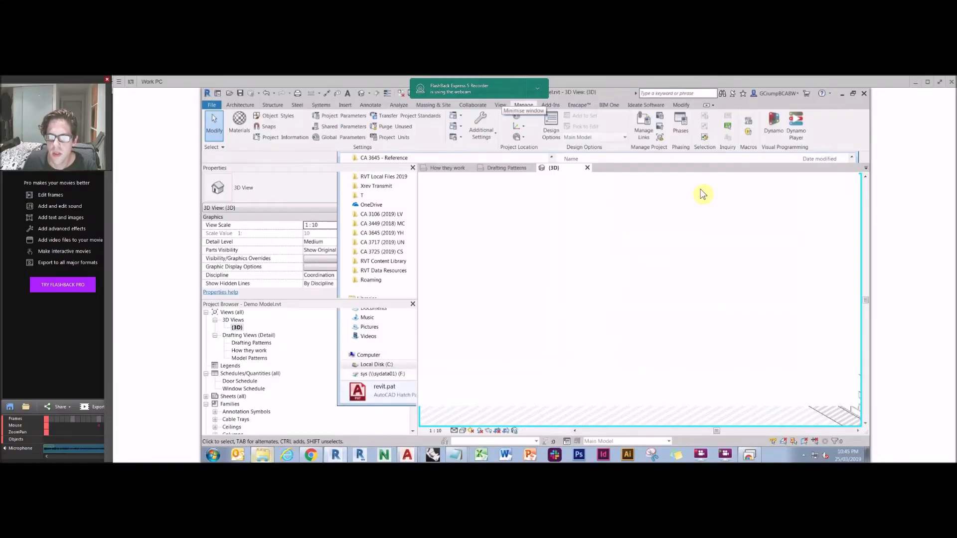
Step: Reopen the File Explorer window and go to ACAD > Demonstration > 2. Method - harvest
left_click(264, 436)
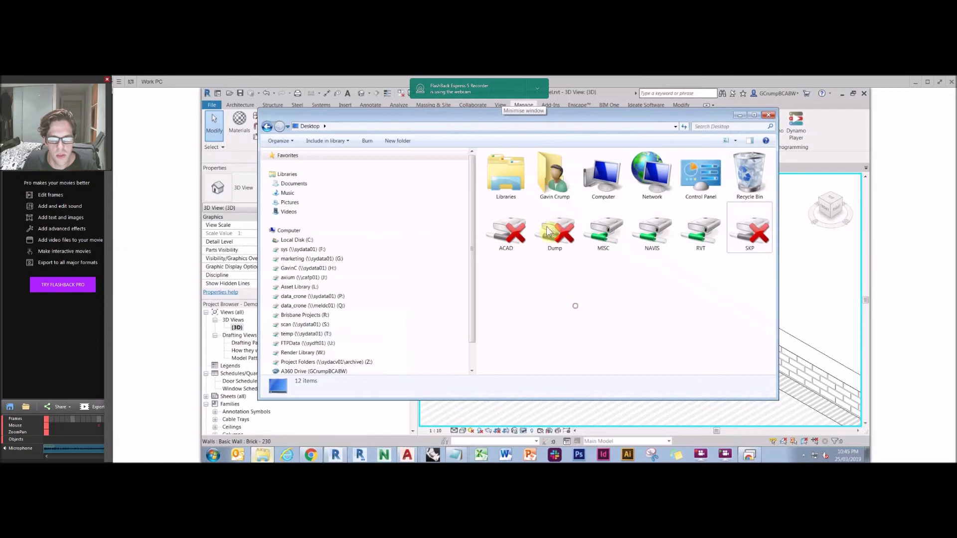
double_click(500, 245)
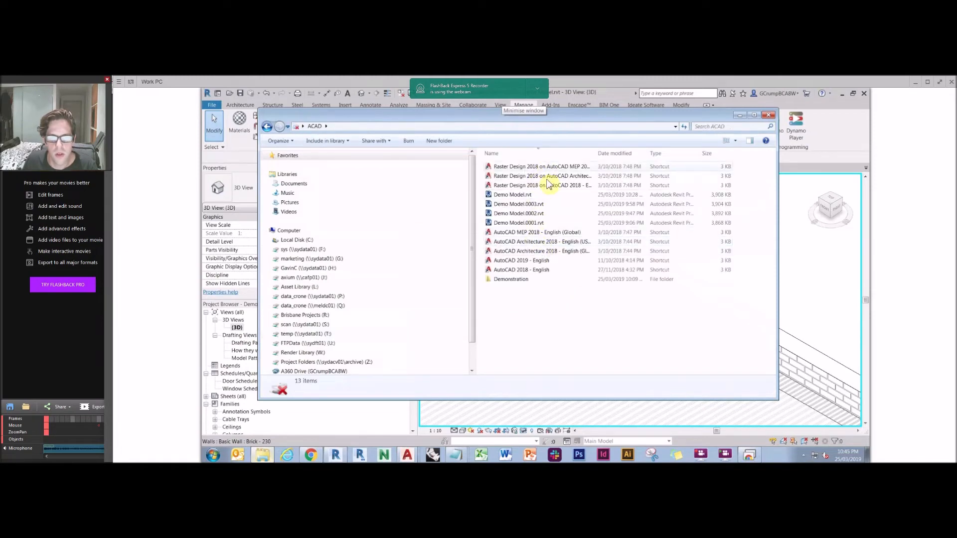
left_click(522, 282)
double_click(522, 282)
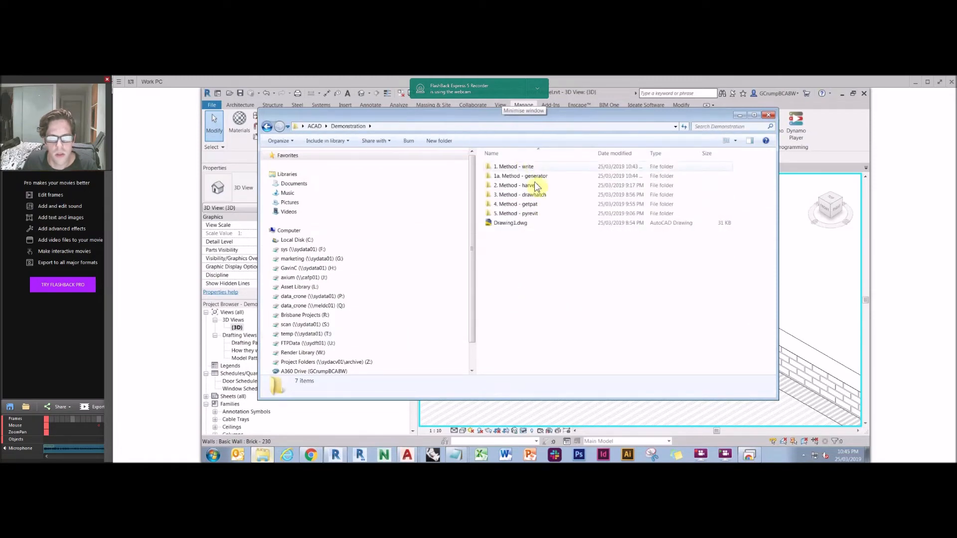
left_click(532, 186)
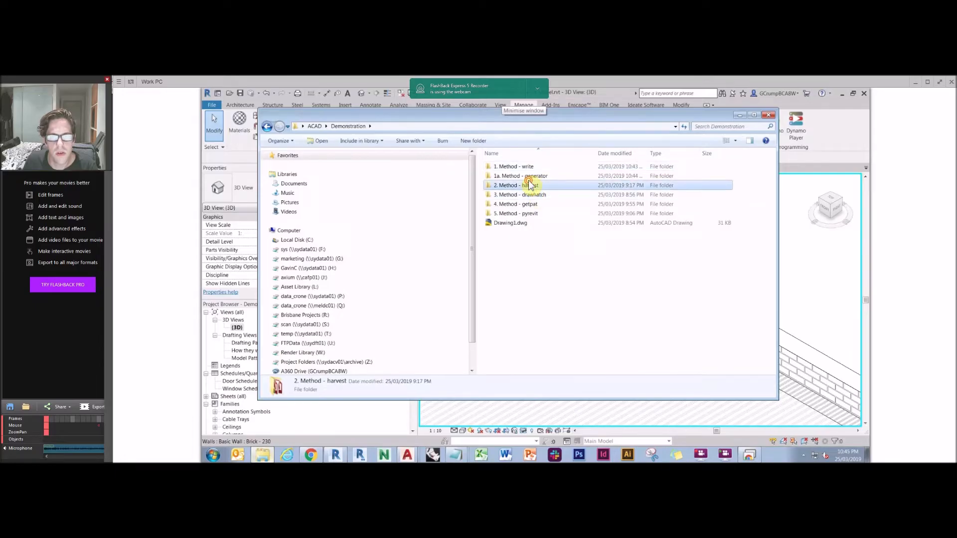
double_click(530, 185)
key("Return")
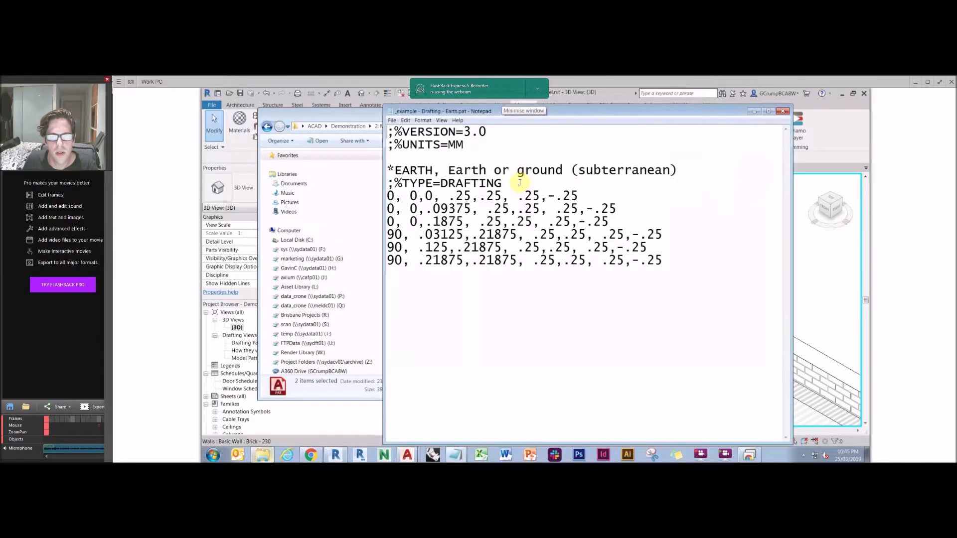
type("0, 10, 10, 240, 172, 230, -10 0, 10, 86, 240, 172, 230, -10 0, 0, 96, 240, 172, 120, -10, 110 0, 0, 172, 240, 172, 120, -10, 110 90, 10, 10, 172, 240, 76, -96 90, 240, 10, 172, 240, 76, -96 90, 120, 96, 172, 240, 76, -96 90, 130, 96, 172, 240, 76, -96")
type("P")
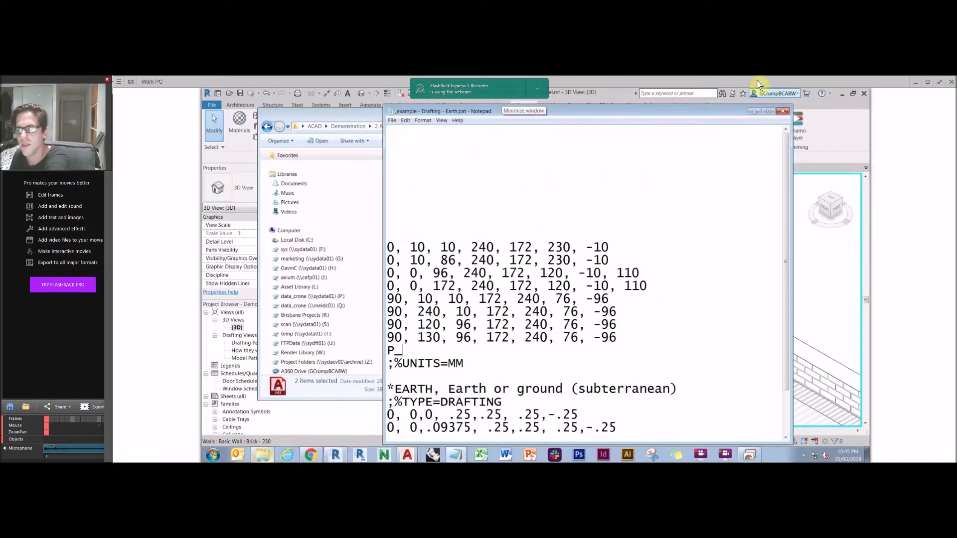
left_click(783, 111)
left_click(557, 286)
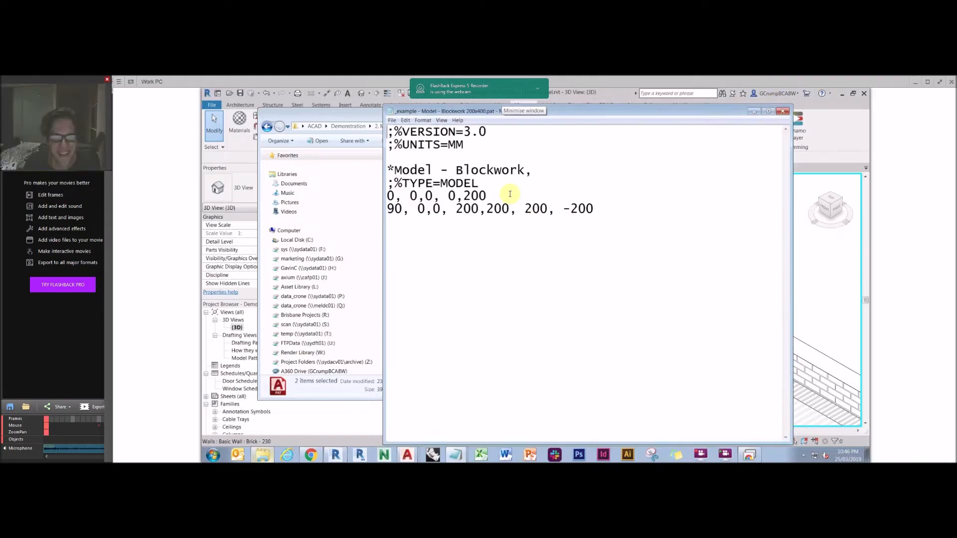
left_click(783, 110)
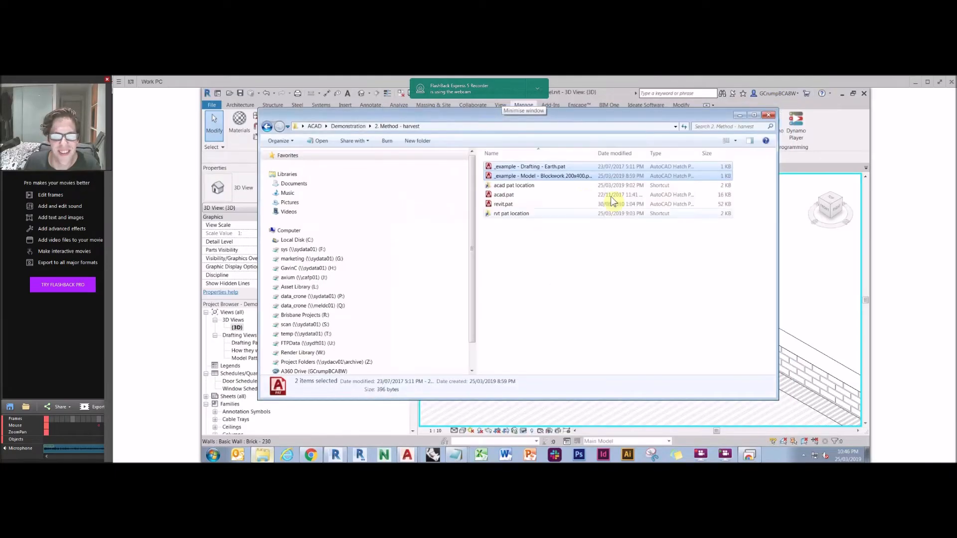
Step: Follow the acad pat location shortcut to the AutoCAD 2019 folder and locate acad.pat by searching for .pat
left_click(523, 185, "ctrl")
right_click(525, 183)
left_click(505, 188)
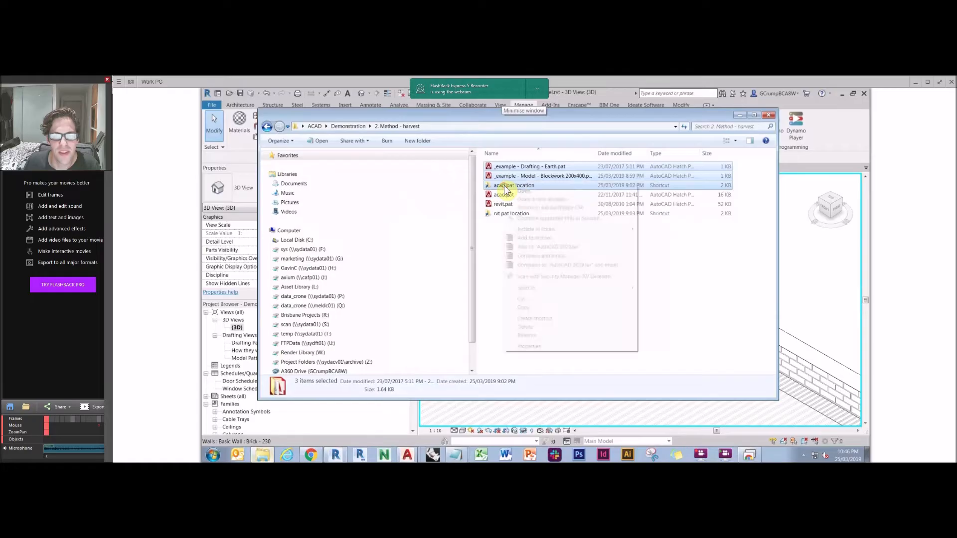
double_click(504, 186)
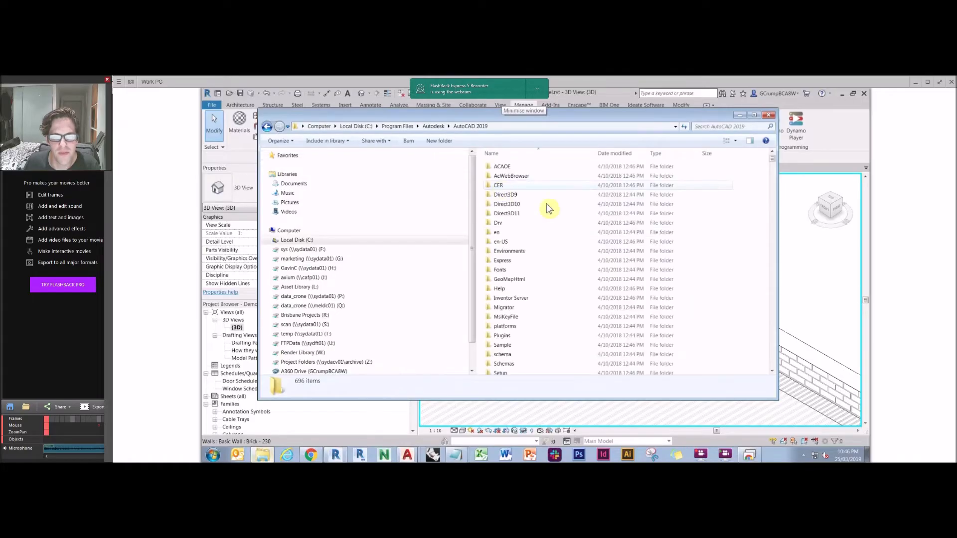
left_click(740, 124)
type(".pat")
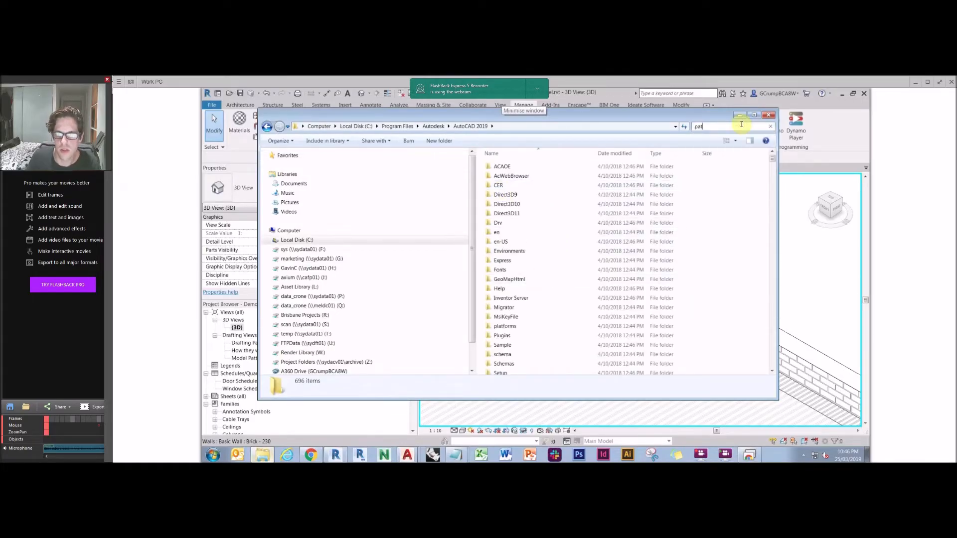
scroll(514, 299, "down", 4)
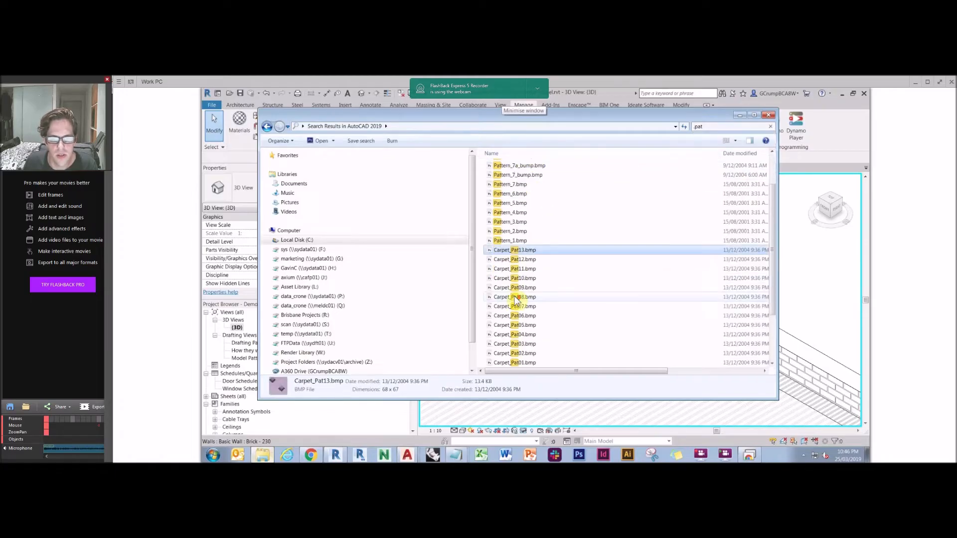
left_click(509, 308)
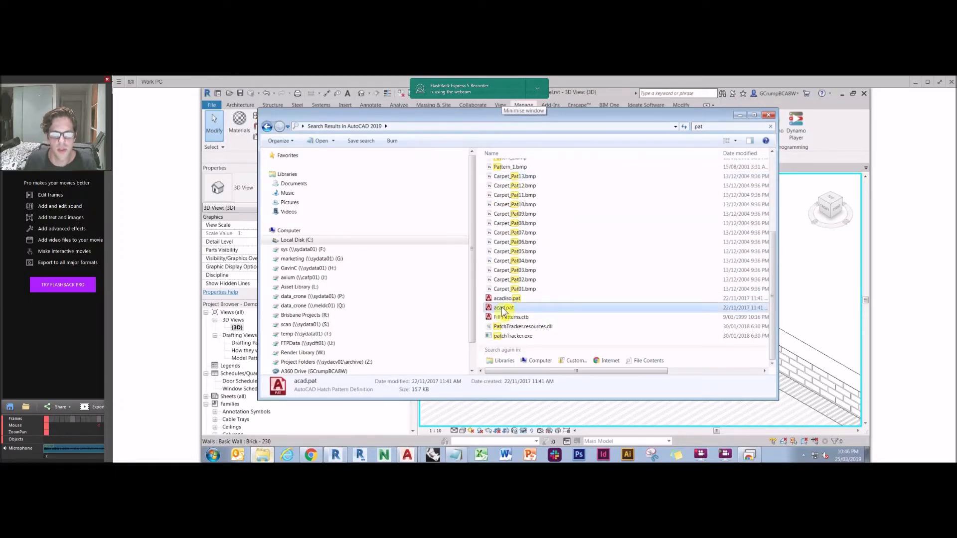
Step: Return to the 2. Method - harvest folder, open revit.pat, and read its notes through to the worked example before closing the file
left_click(266, 126)
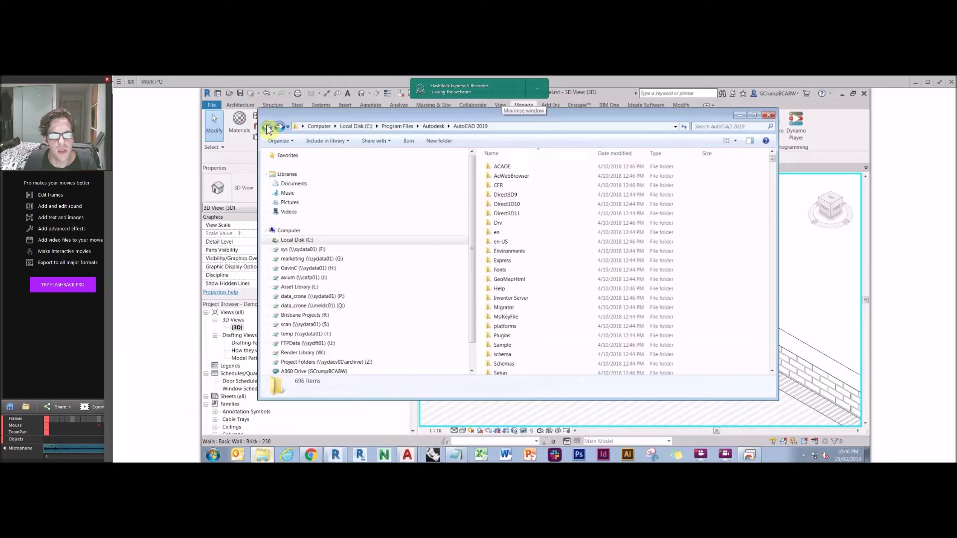
left_click(267, 126)
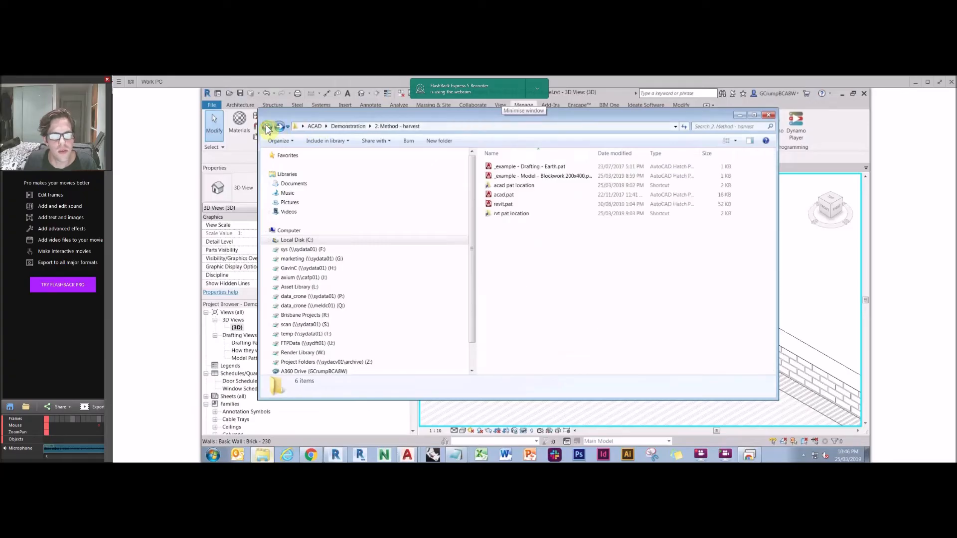
left_click(510, 201)
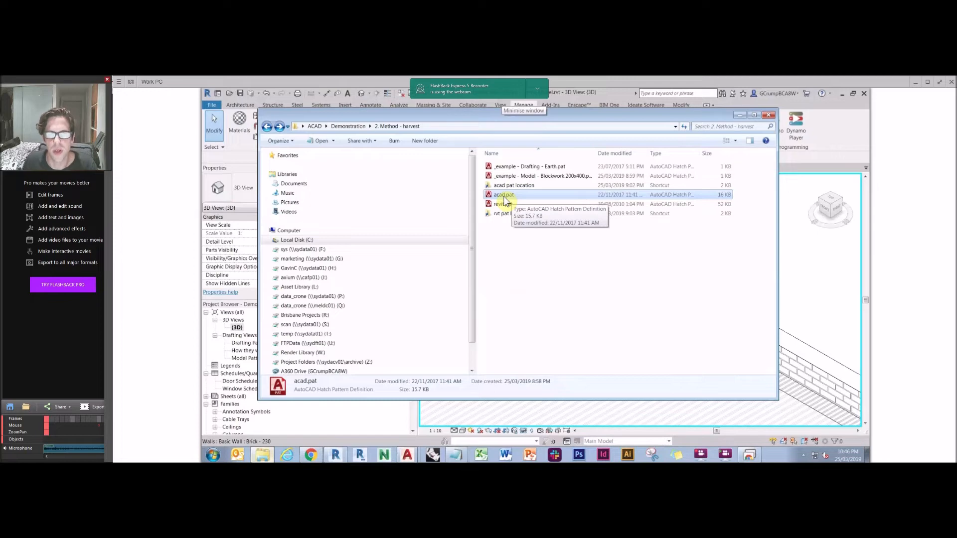
double_click(504, 204)
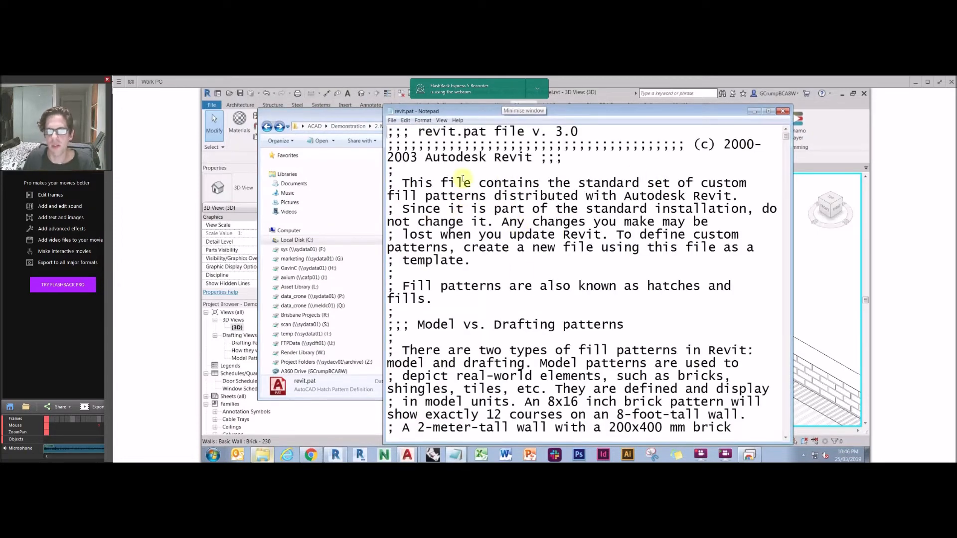
left_click(540, 249)
scroll(787, 134, "down", 2)
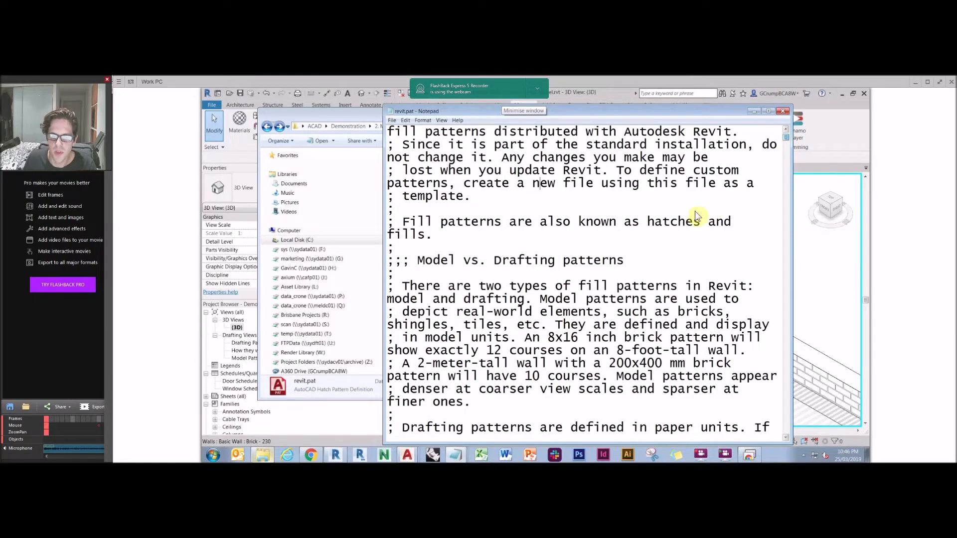
scroll(643, 246, "down", 7)
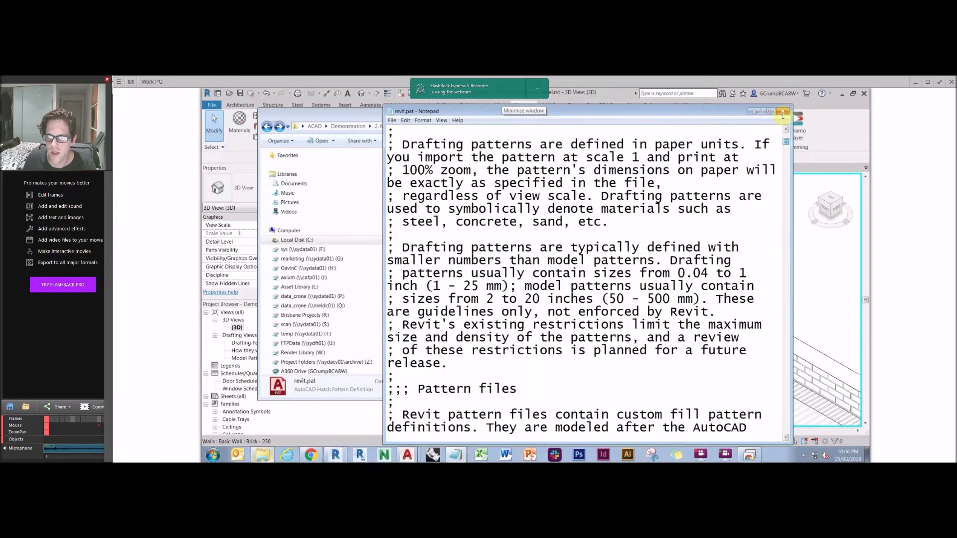
scroll(750, 147, "down", 5)
scroll(730, 168, "down", 2)
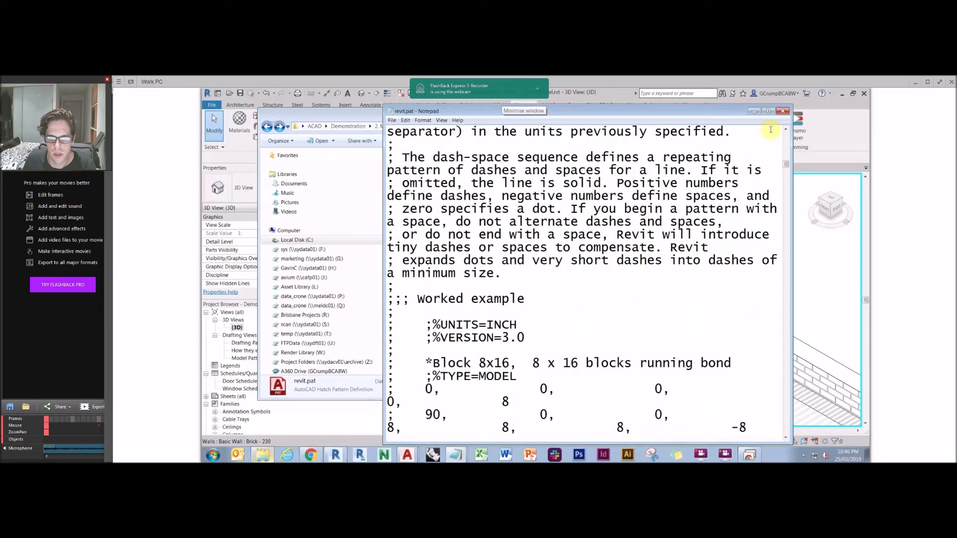
left_click(782, 111)
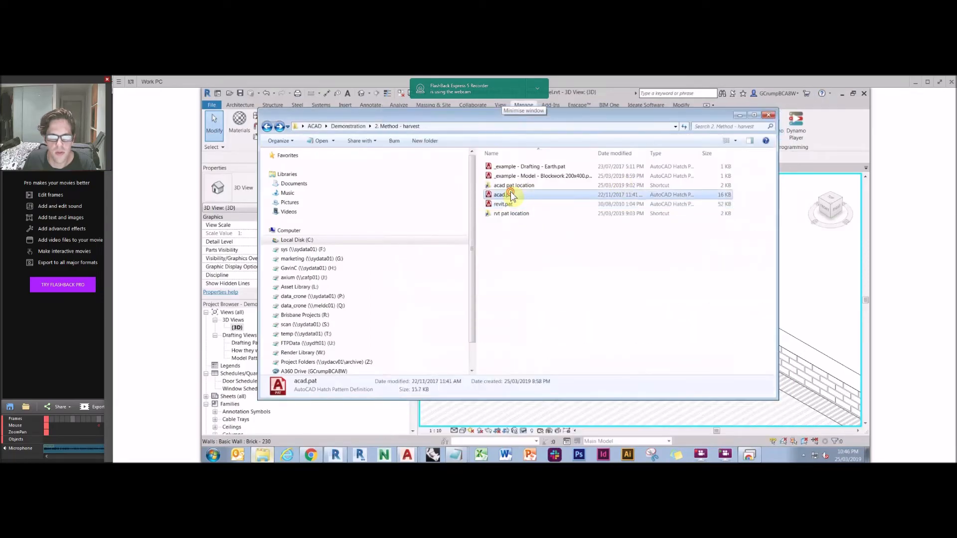
Step: Open acad.pat, examine the AR- block and brick patterns, and widen the text window so the code lines wrap less
double_click(510, 191)
left_click(785, 175)
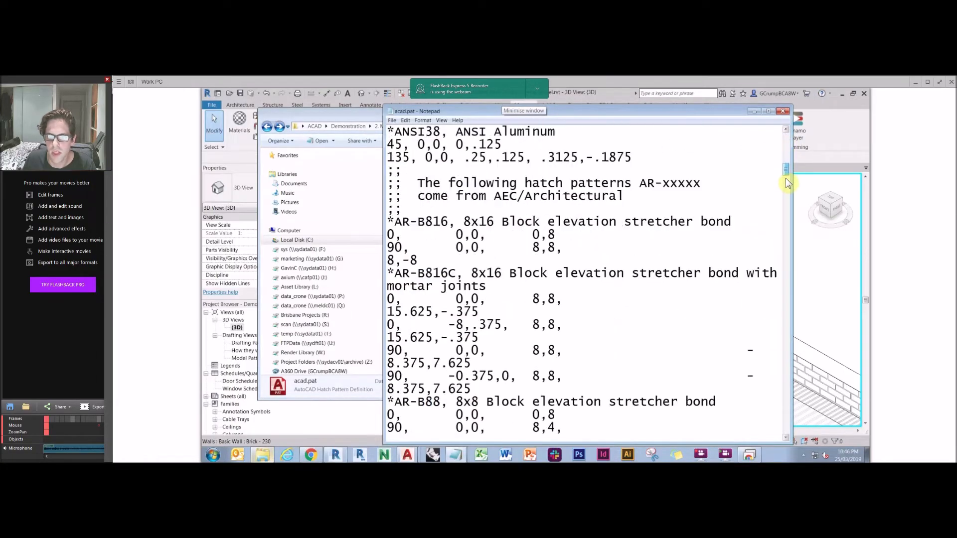
left_click_drag(396, 256, 678, 249)
left_click(481, 273)
type("aqs")
key("Caps_Lock")
left_click(390, 288, "shift")
key("Caps_Lock")
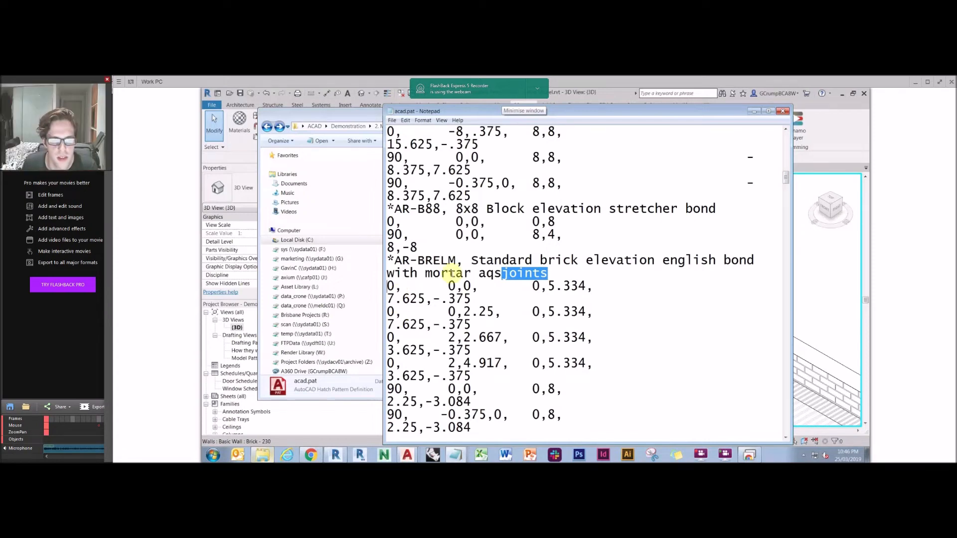
left_click(386, 285)
left_click_drag(271, 278, 136, 283)
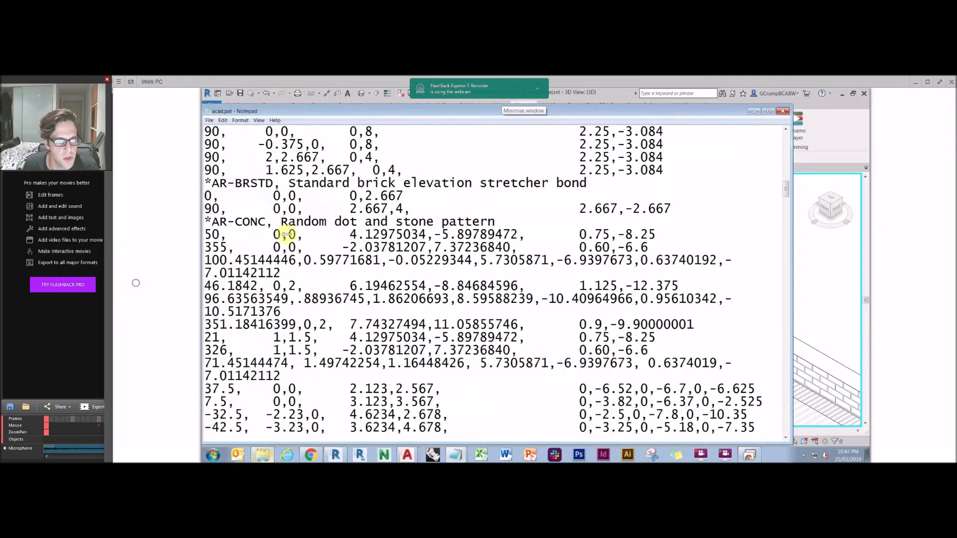
Step: Select and copy the code lines of the AR-CONC random dot and stone pattern
left_click_drag(224, 235, 703, 208)
key("ctrl+c")
left_click_drag(778, 205, 779, 205)
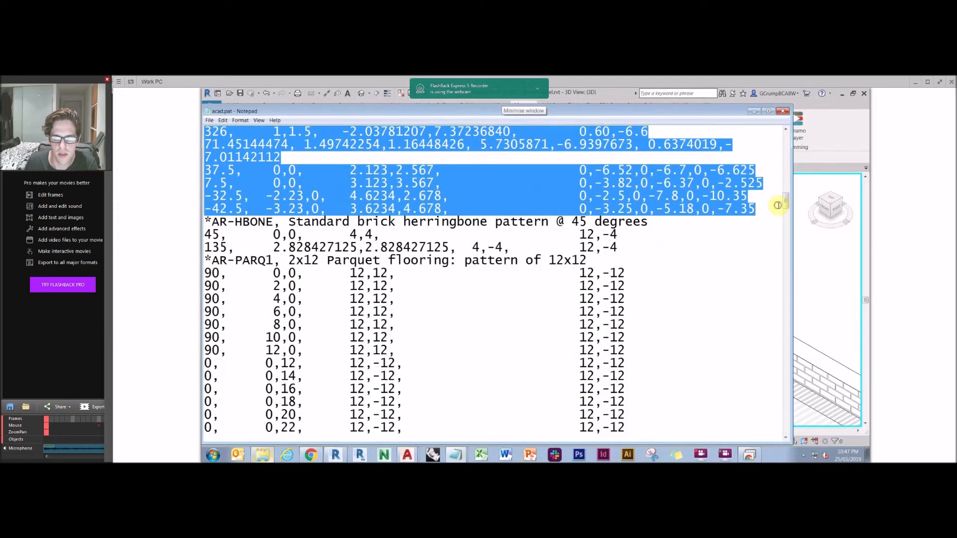
Step: Review the header notes and first pattern definitions of acad.pat, and close the file without saving changes
scroll(789, 197, "up", 4)
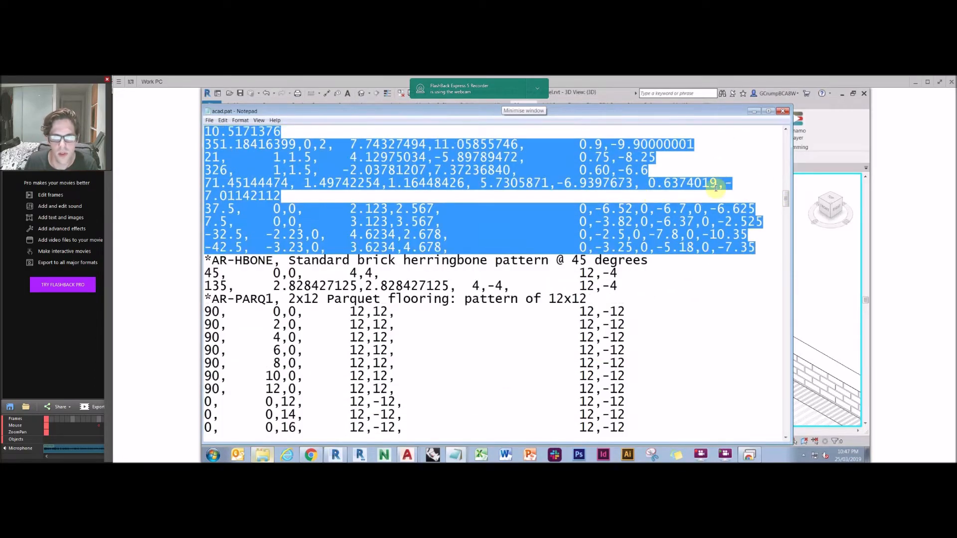
left_click_drag(787, 187, 787, 148)
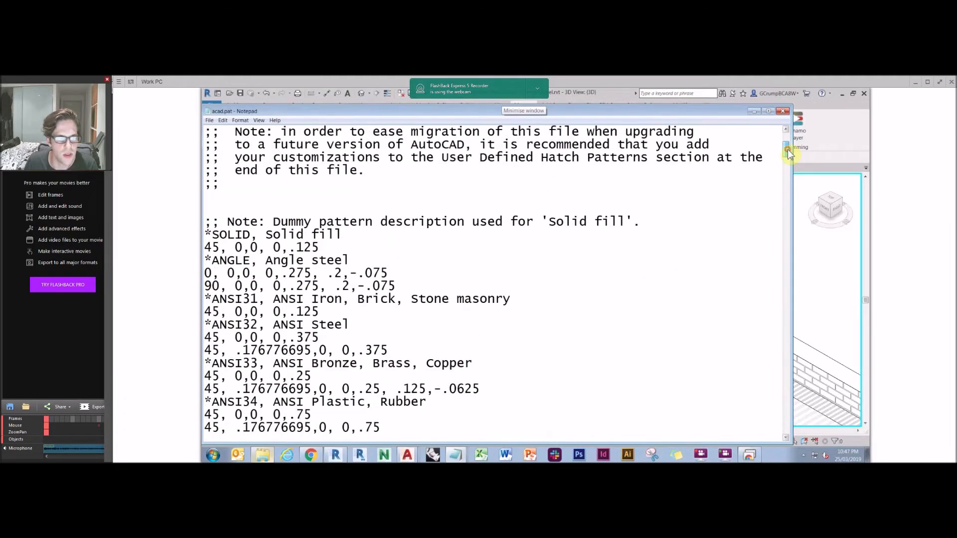
scroll(478, 229, "up", 1)
scroll(478, 230, "up", 3)
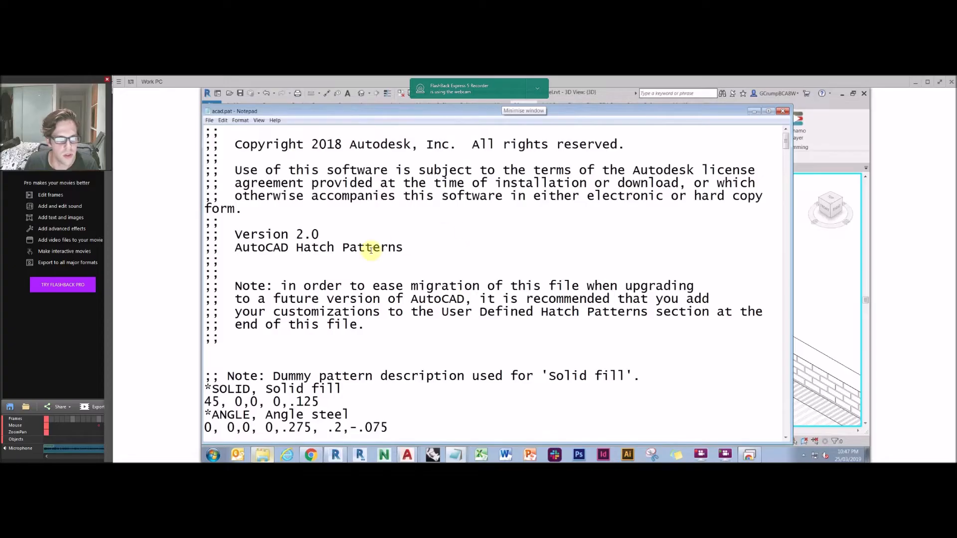
scroll(371, 250, "down", 1)
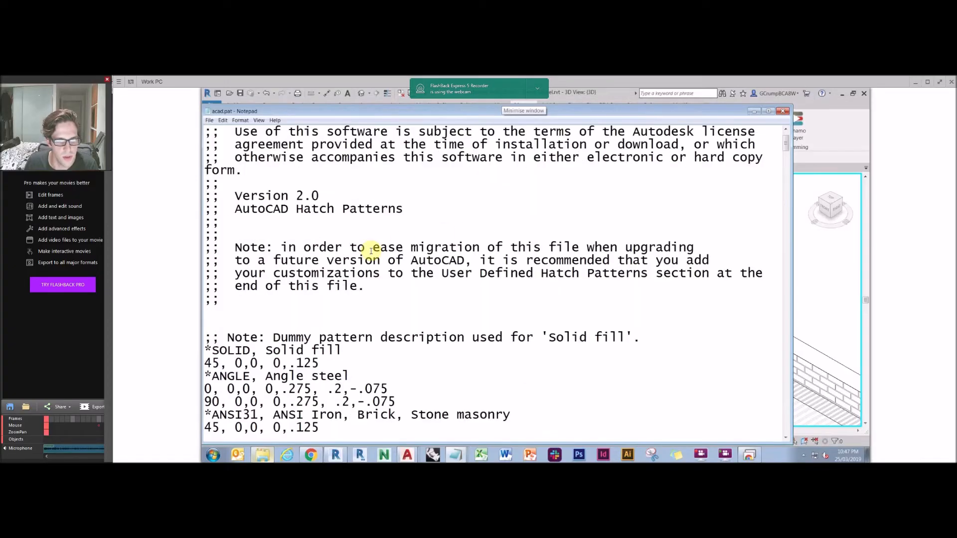
scroll(371, 250, "down", 3)
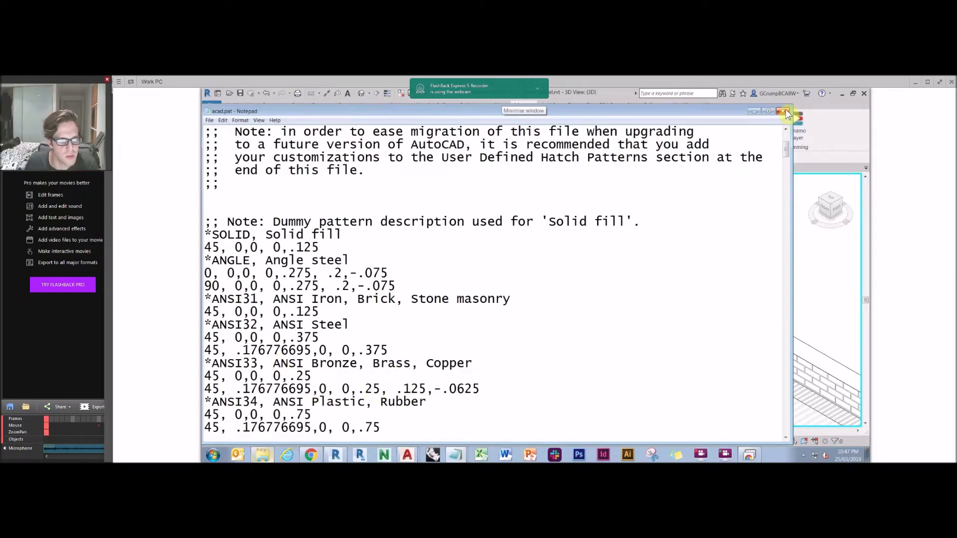
left_click(784, 112)
left_click(557, 282)
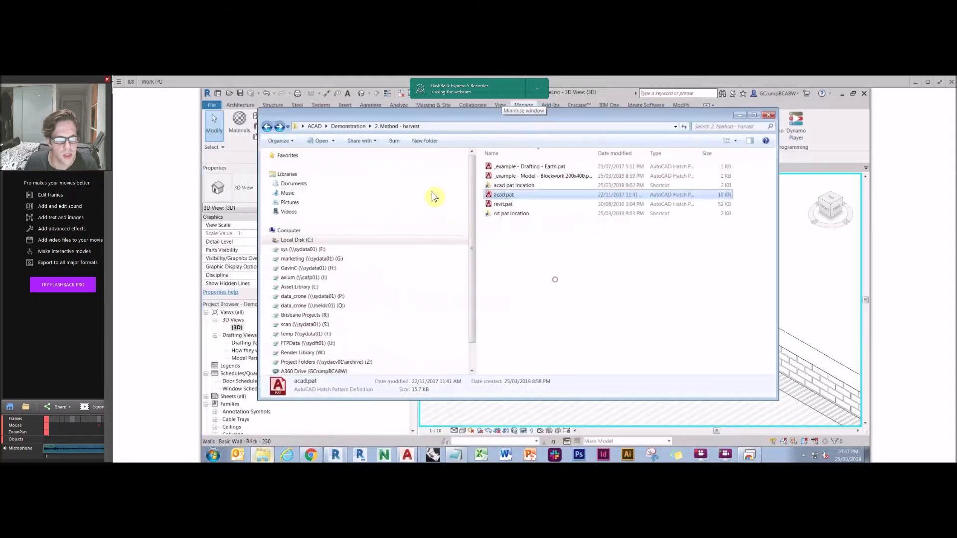
Step: Open Drafting template.pat from the 1. Method - write folder and replace its "Paste here" placeholder with the copied pattern code
left_click(360, 127)
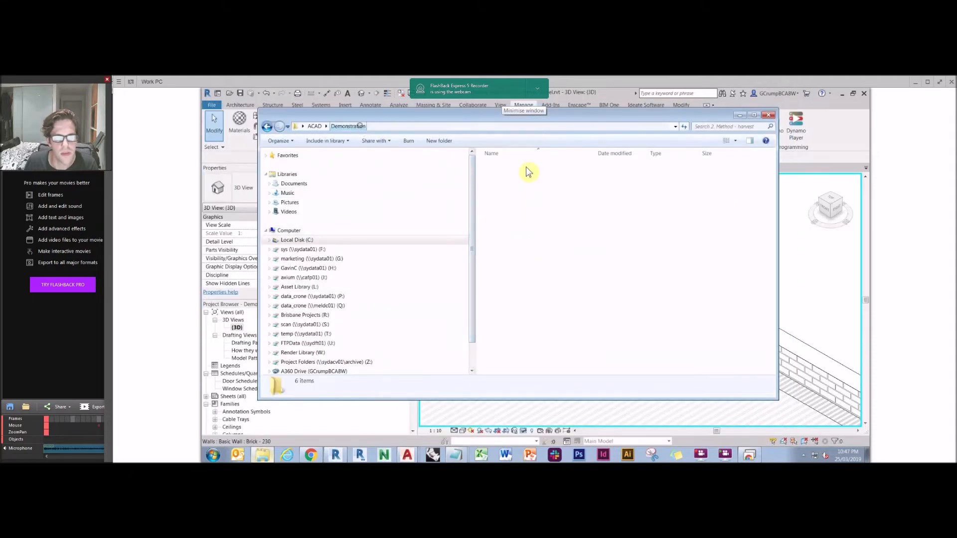
double_click(525, 167)
double_click(528, 195)
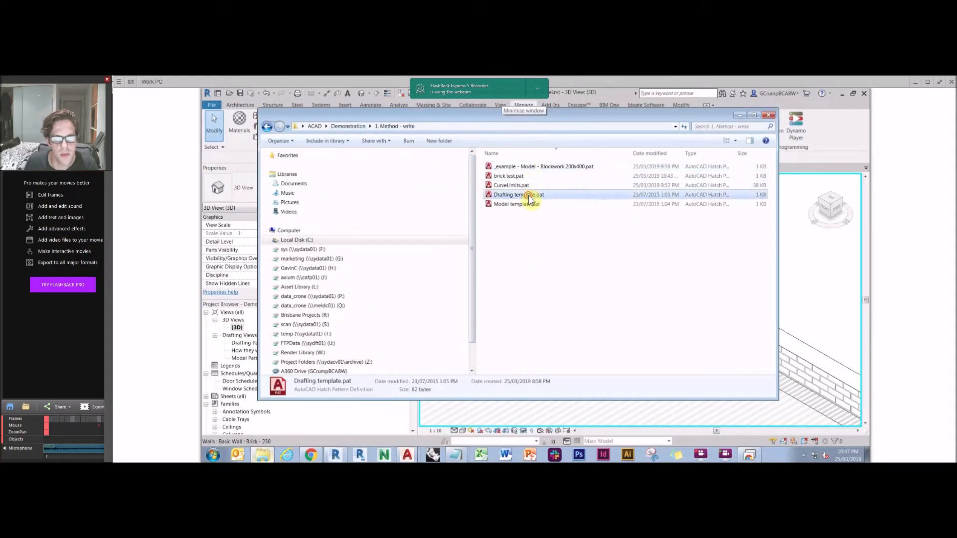
left_click_drag(276, 211, 196, 213)
key("ctrl+v")
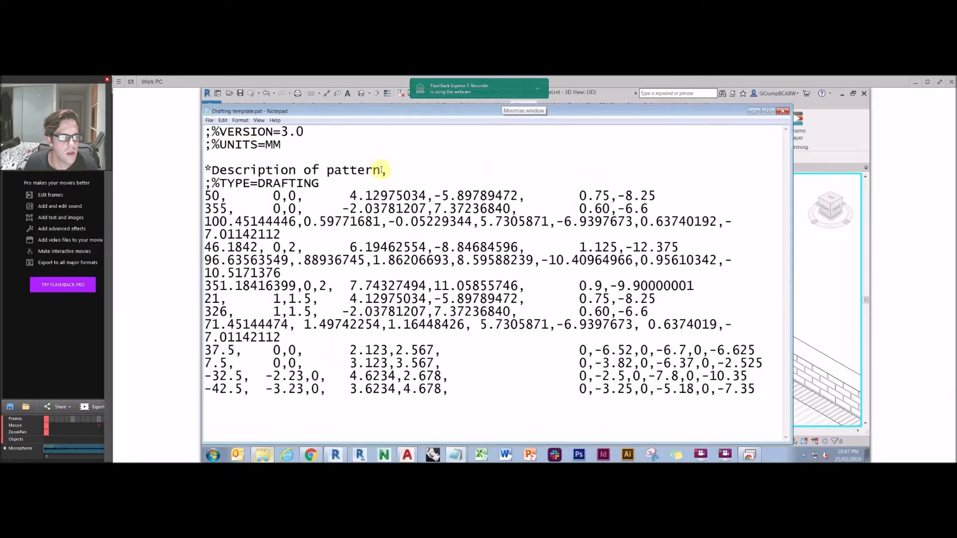
Step: Save the edited pattern as a copy named Drafting template.pat in the Demonstration folder and close the file
left_click(209, 121)
left_click(233, 158)
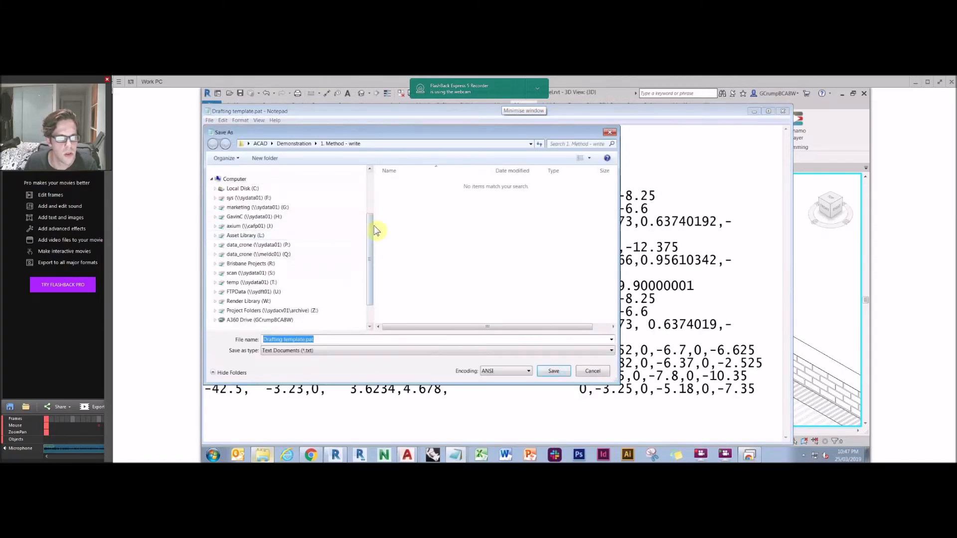
left_click_drag(371, 226, 374, 180)
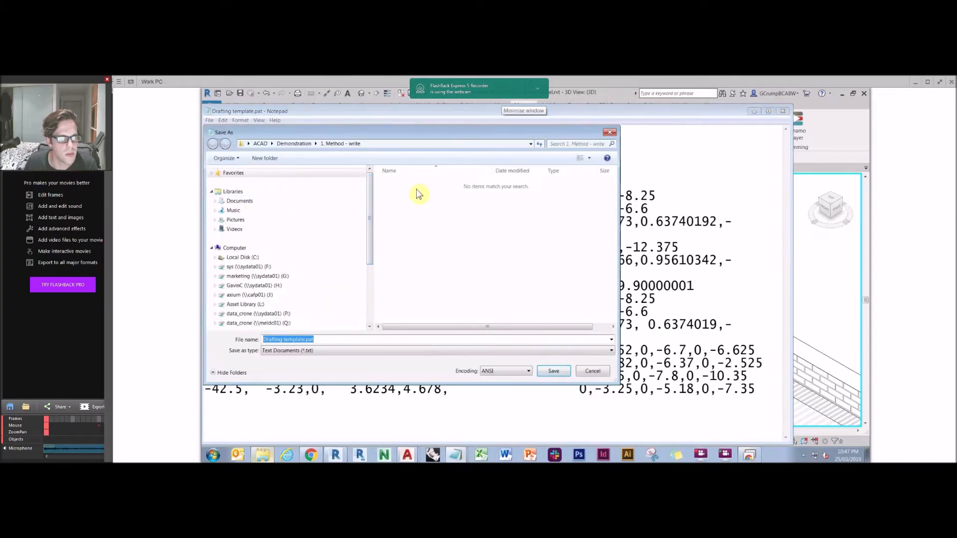
left_click(294, 144)
left_click(329, 339)
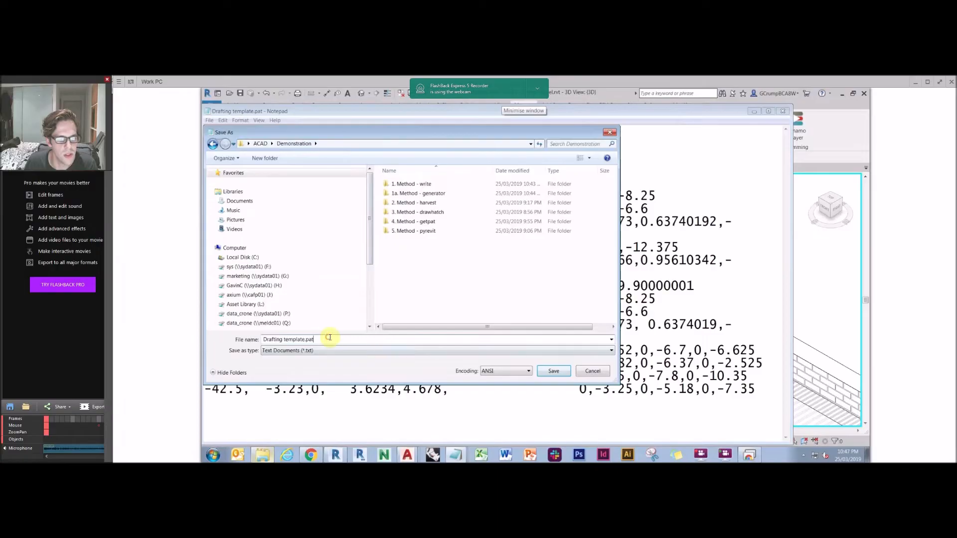
left_click(508, 358)
left_click(513, 362)
left_click(554, 370)
left_click(640, 259)
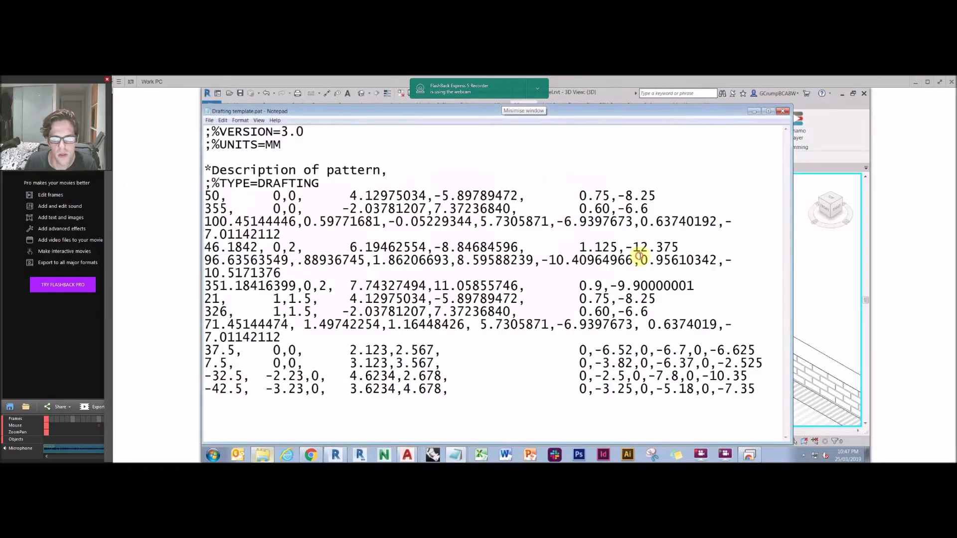
left_click(785, 112)
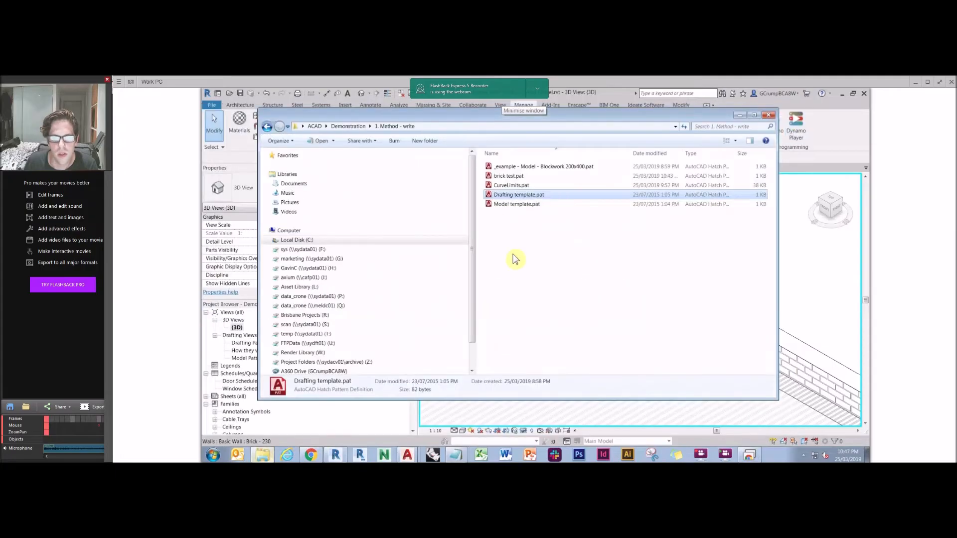
Step: In Revit, preview Drafting template.pat from the Demonstration folder as a new custom drafting fill pattern, and discard the pattern
left_click(823, 234)
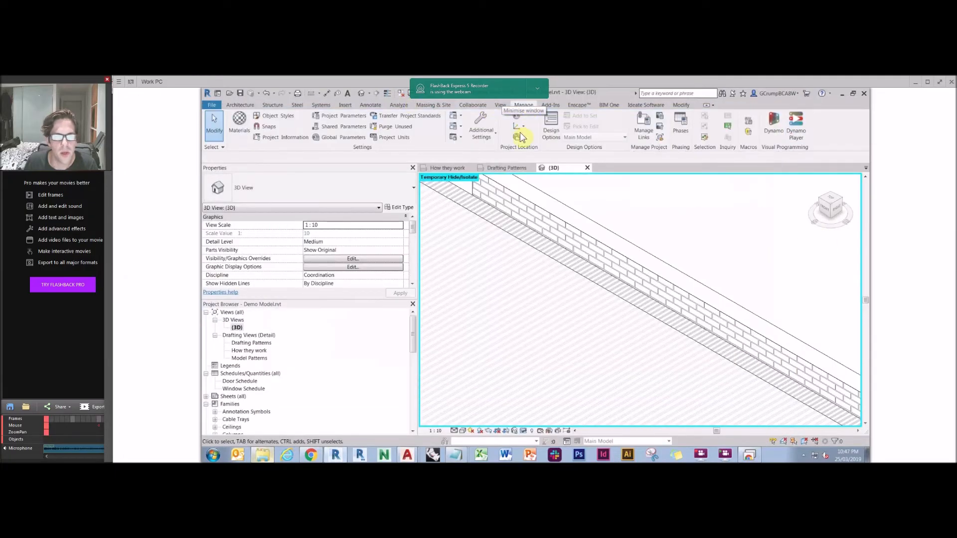
left_click(481, 133)
left_click(505, 155)
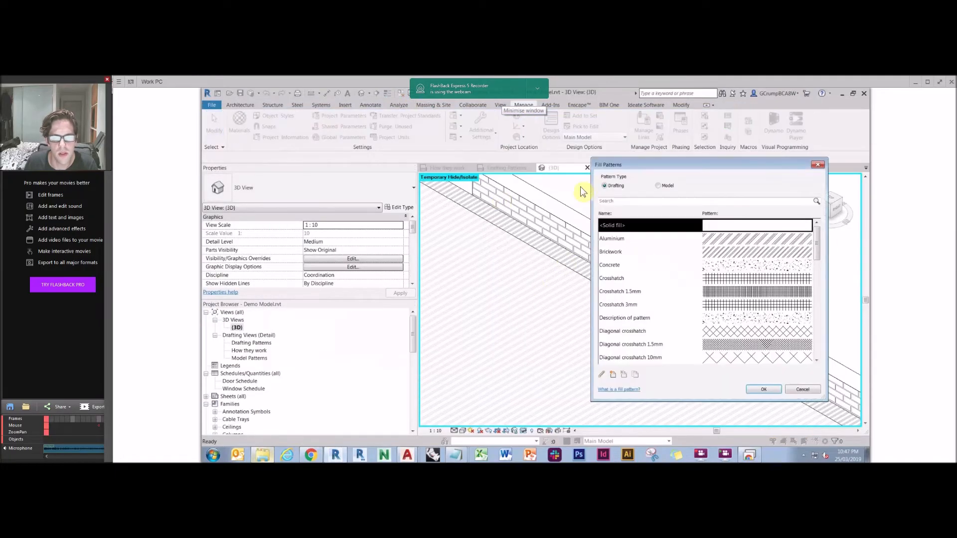
left_click(612, 375)
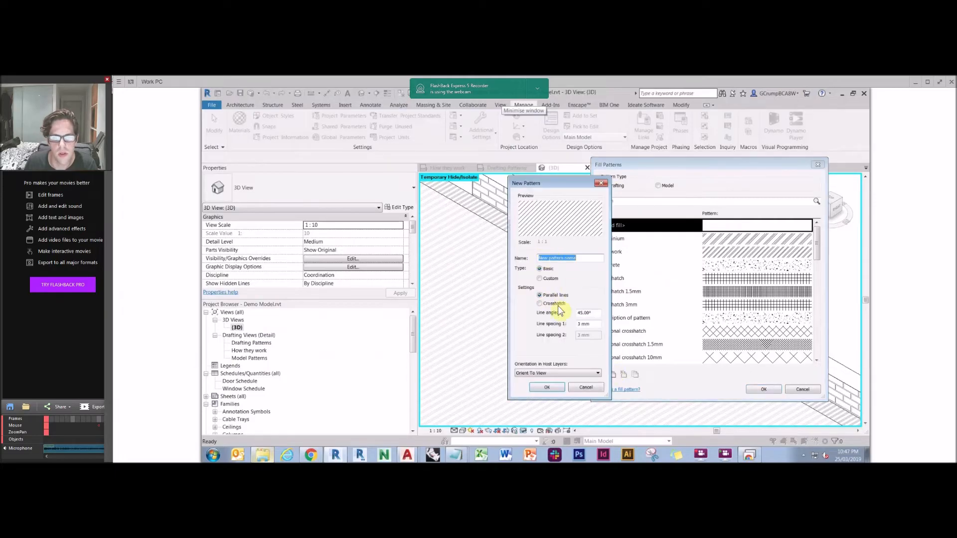
left_click(546, 277)
left_click(586, 307)
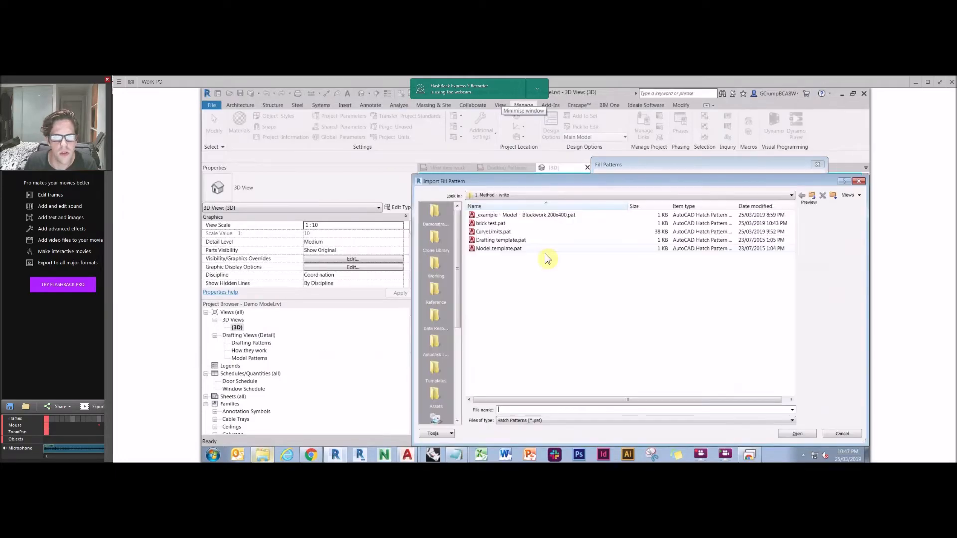
left_click(814, 199)
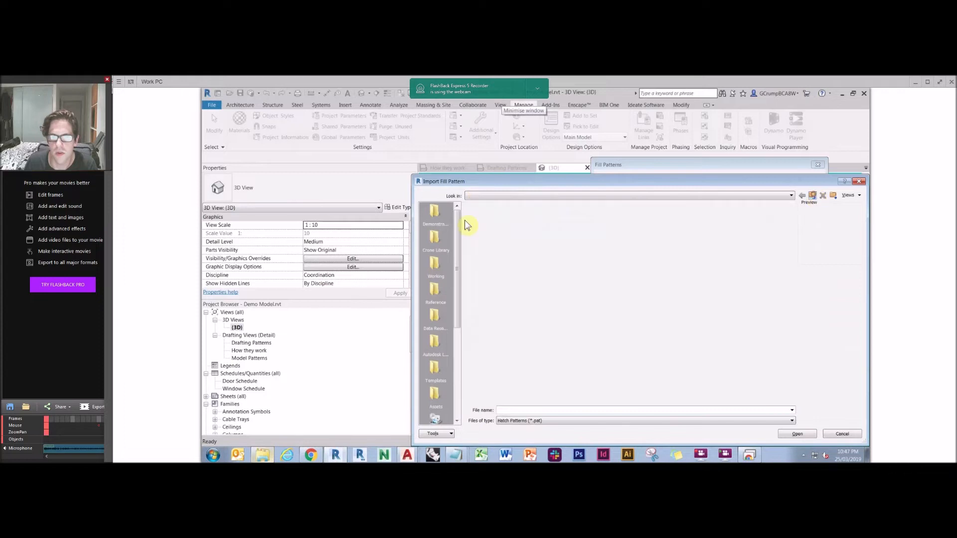
double_click(494, 265)
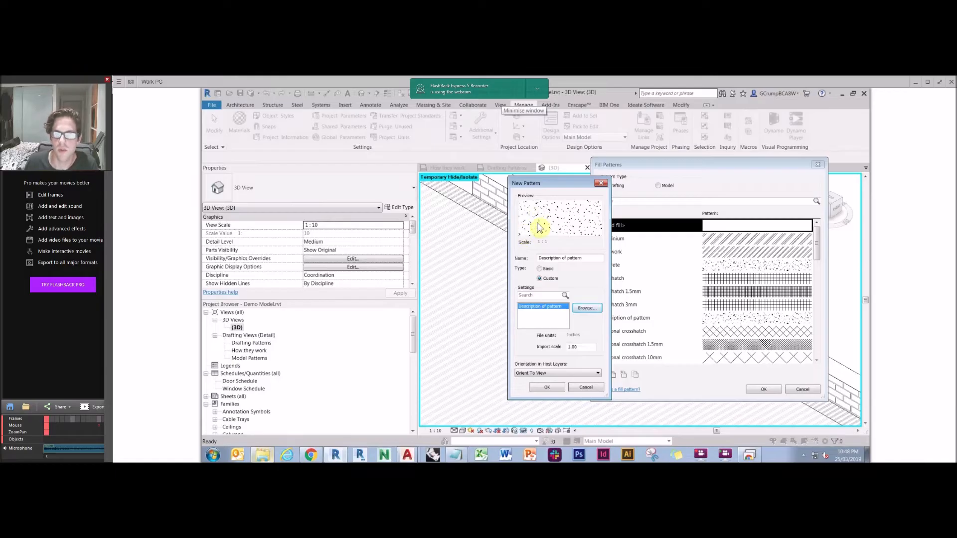
left_click(601, 184)
left_click(801, 389)
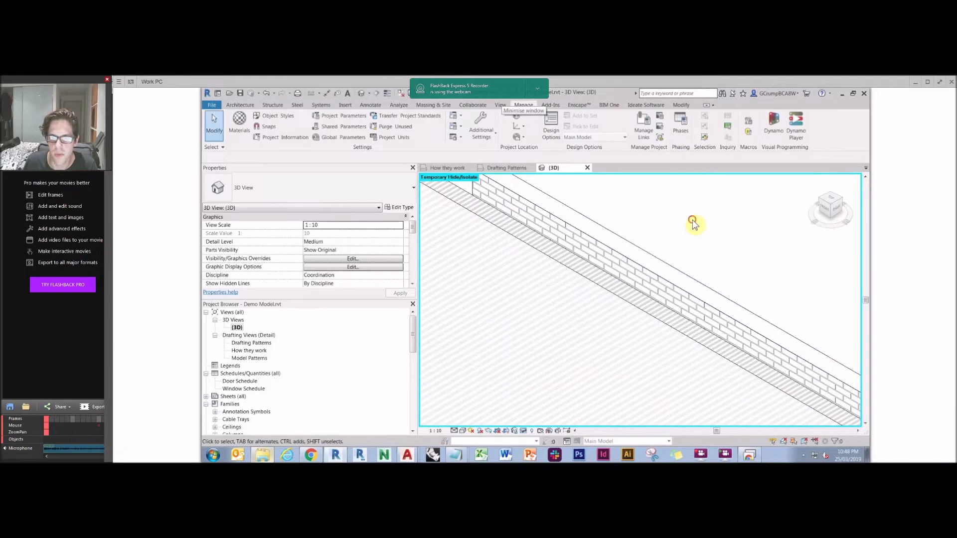
Step: Check the original Drafting template.pat in 1. Method - write, and view its Open with program choices without changing them
left_click(263, 454)
left_click(533, 222)
left_click(521, 196)
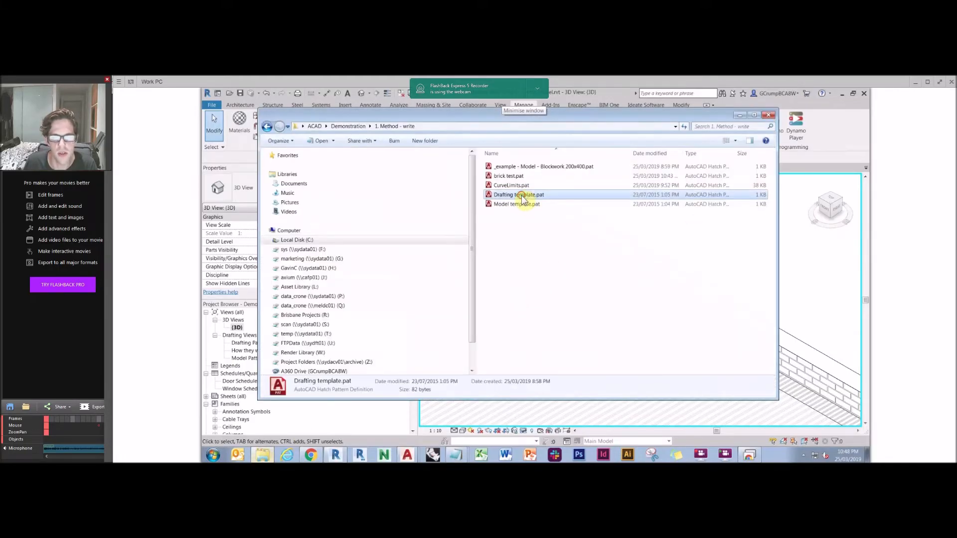
double_click(521, 197)
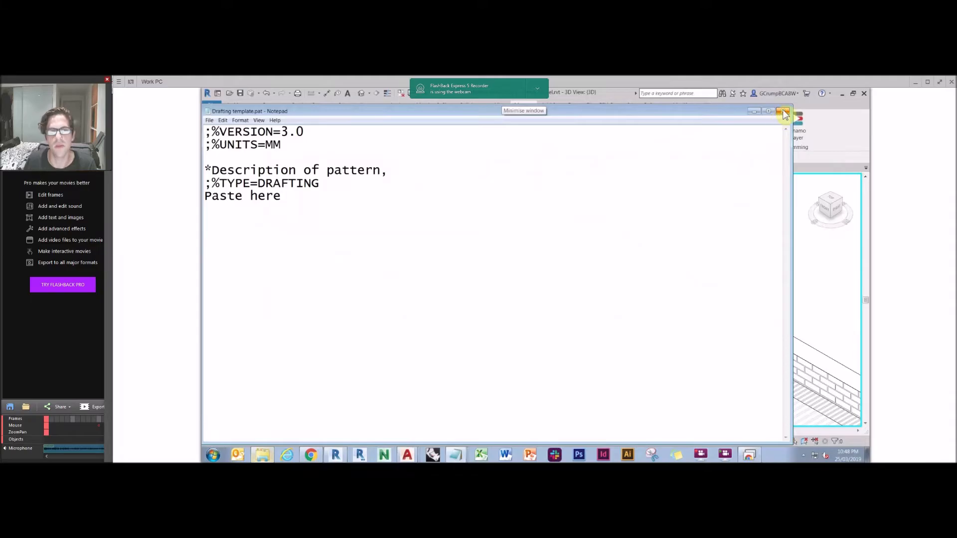
left_click(784, 114)
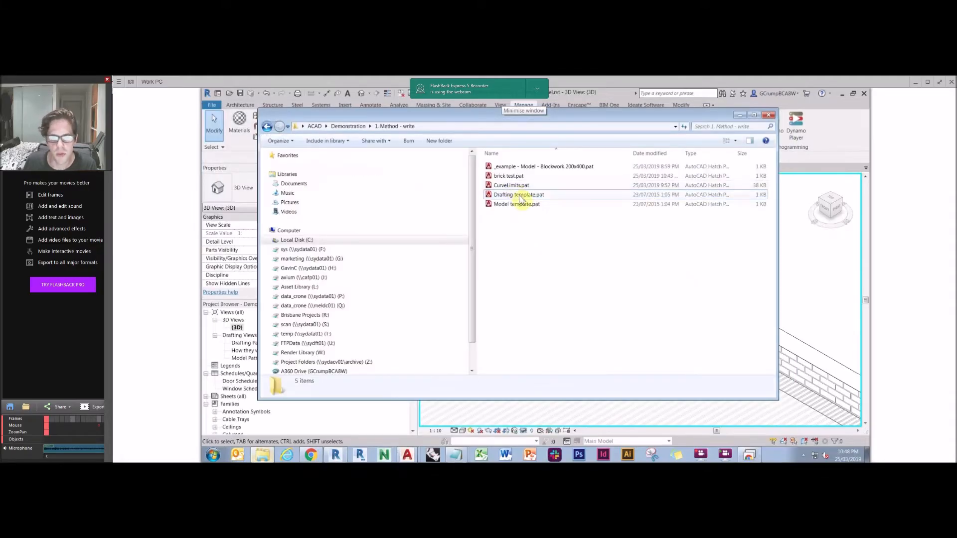
right_click(519, 195)
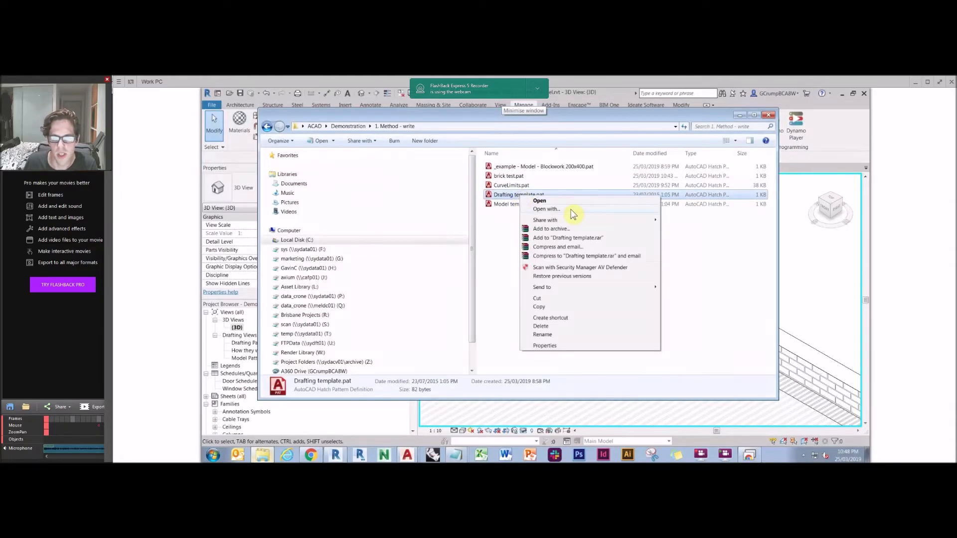
left_click(571, 209)
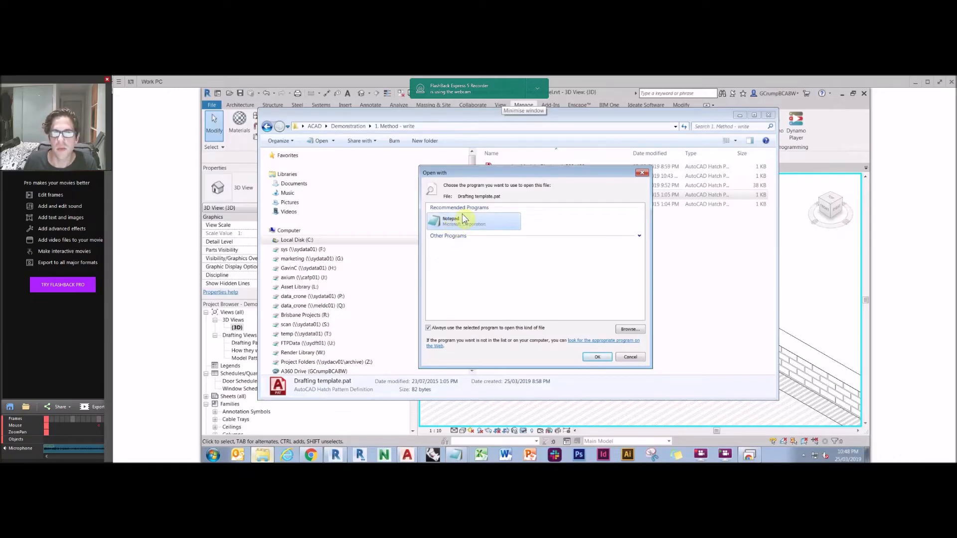
left_click(631, 358)
left_click(581, 265)
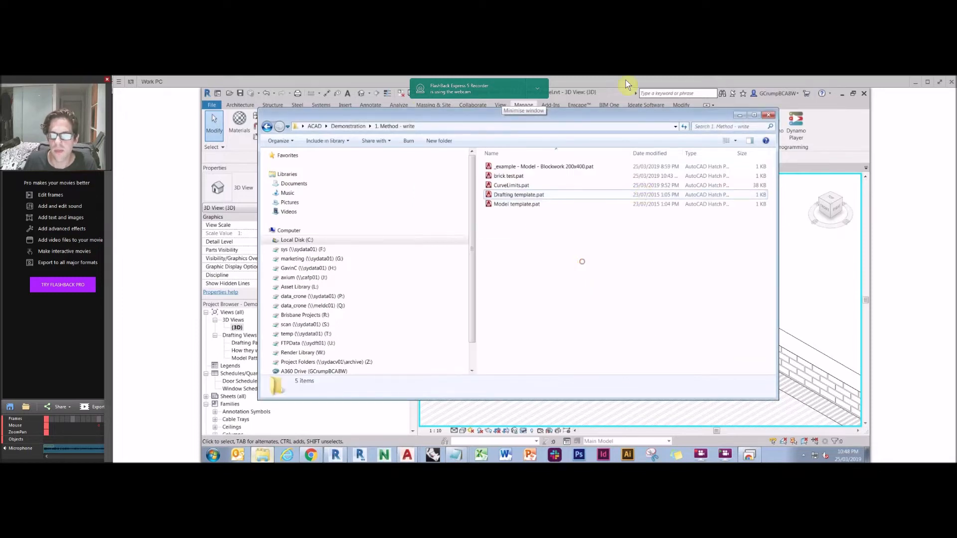
Step: Return to the Demonstration folder and switch to the PDF presentation in Acrobat at the Method 2 slide
left_click(347, 127)
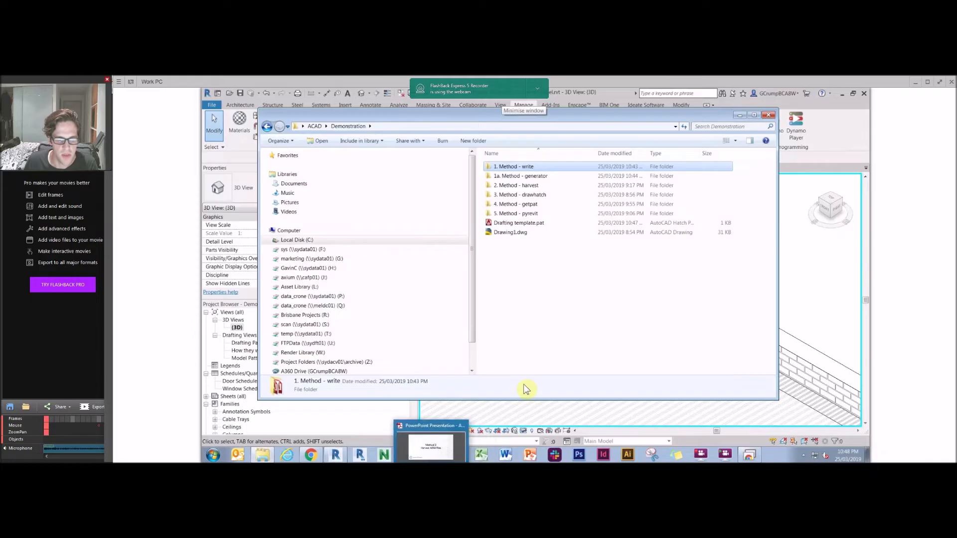
left_click(469, 462)
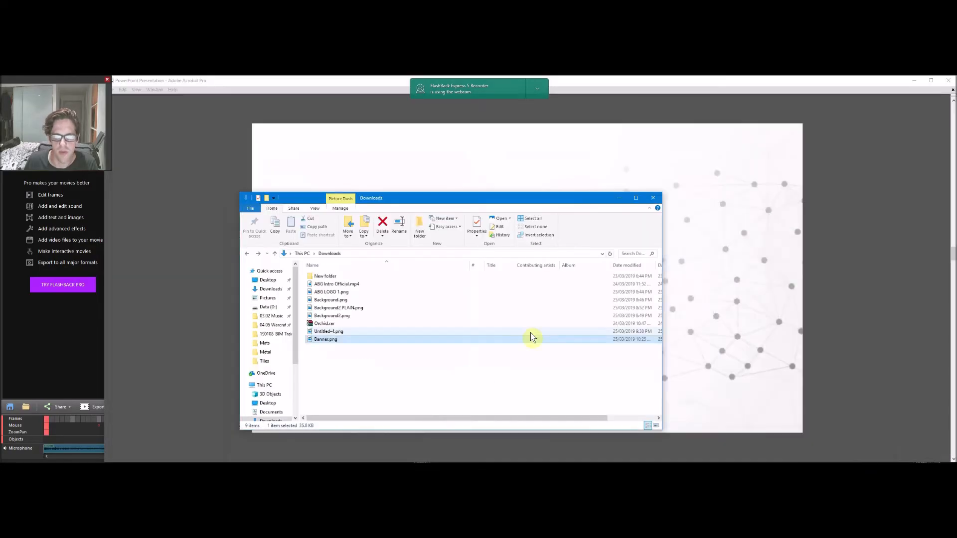
left_click(825, 222)
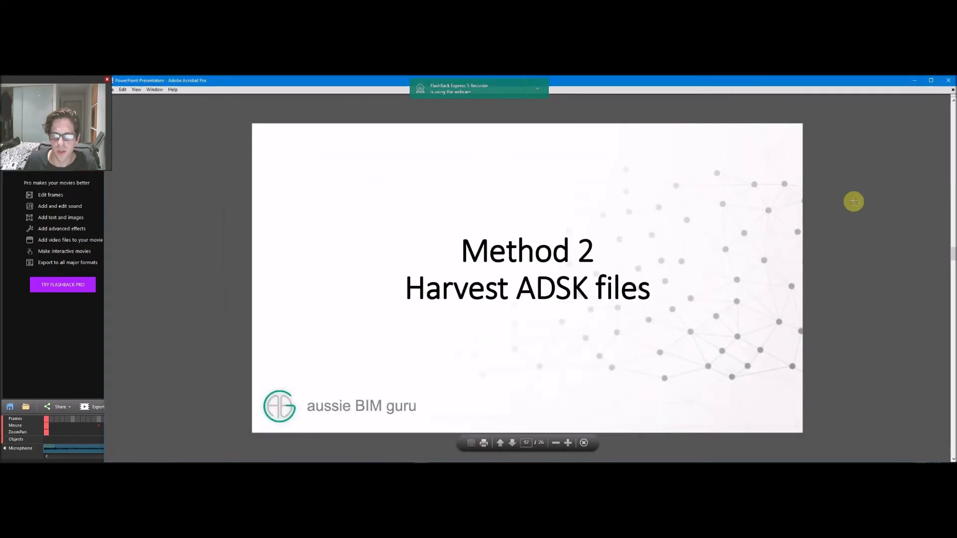
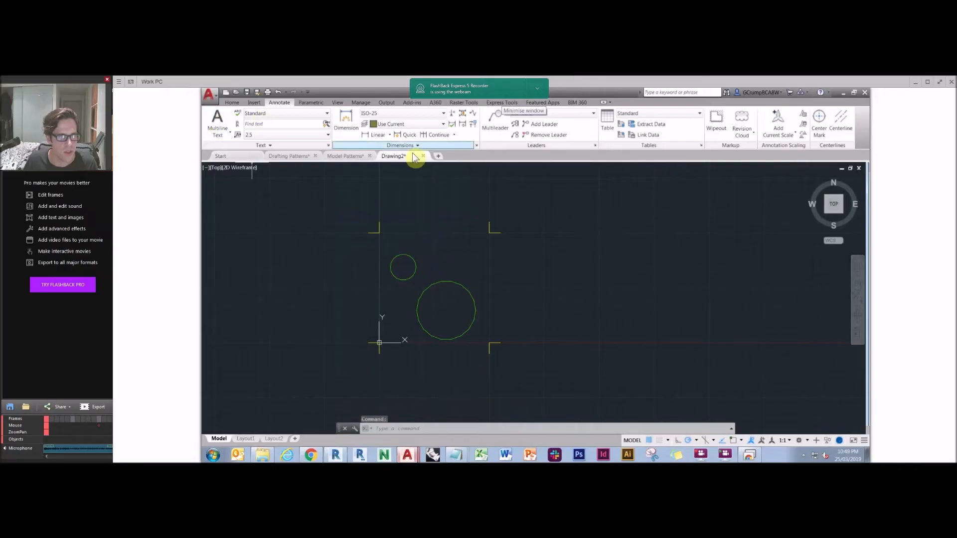
Step: In AutoCAD, close Drawing2 without saving and create a new drawing from the acadiso.dwt template
left_click(423, 156)
left_click(547, 290)
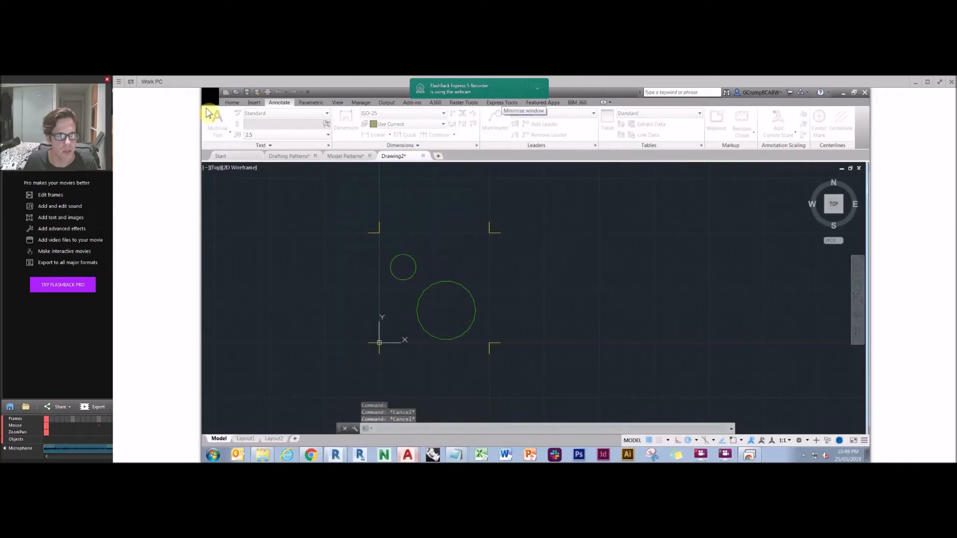
left_click(208, 93)
left_click(226, 142)
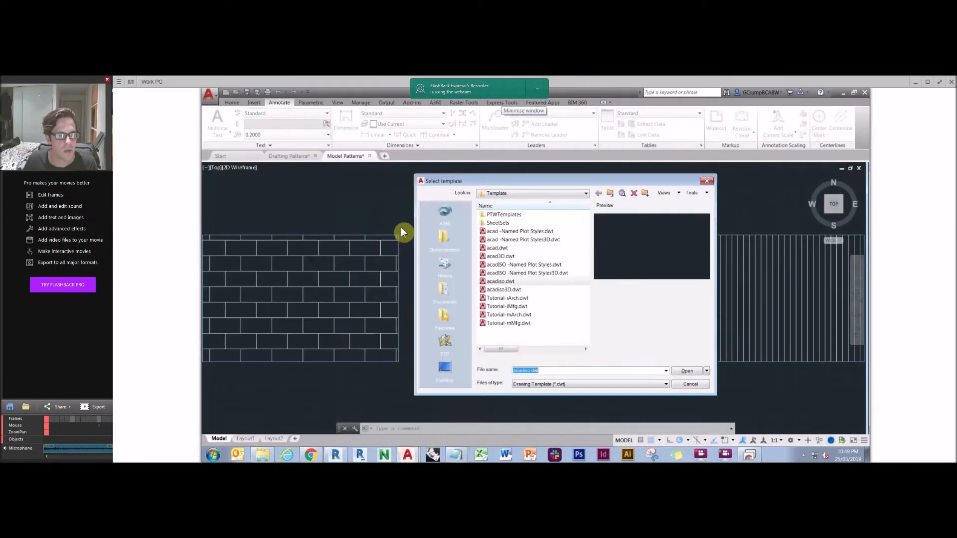
left_click(697, 375)
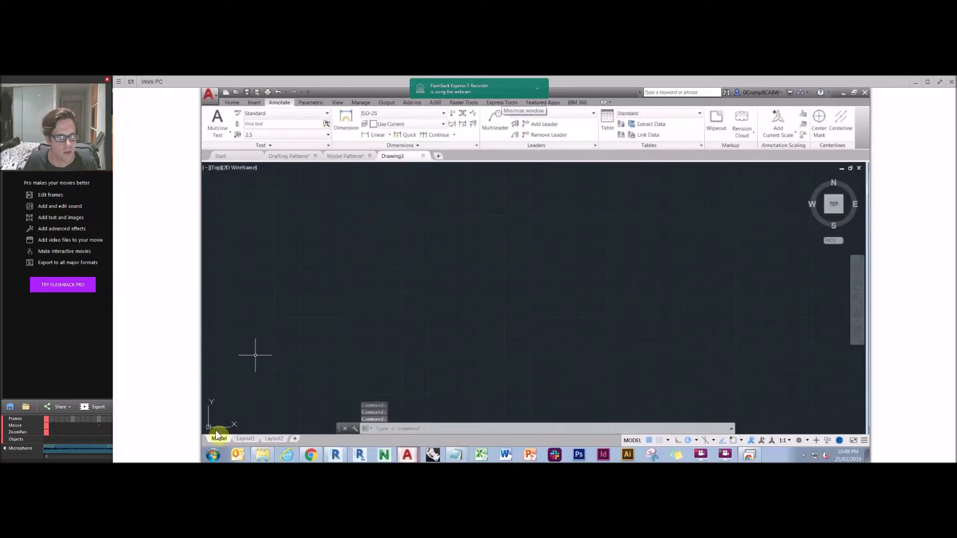
Step: Load DrawHatch12_5.VLX from the 3. Method - drawhatch folder into the new AutoCAD drawing
left_click(262, 454)
left_click(576, 289)
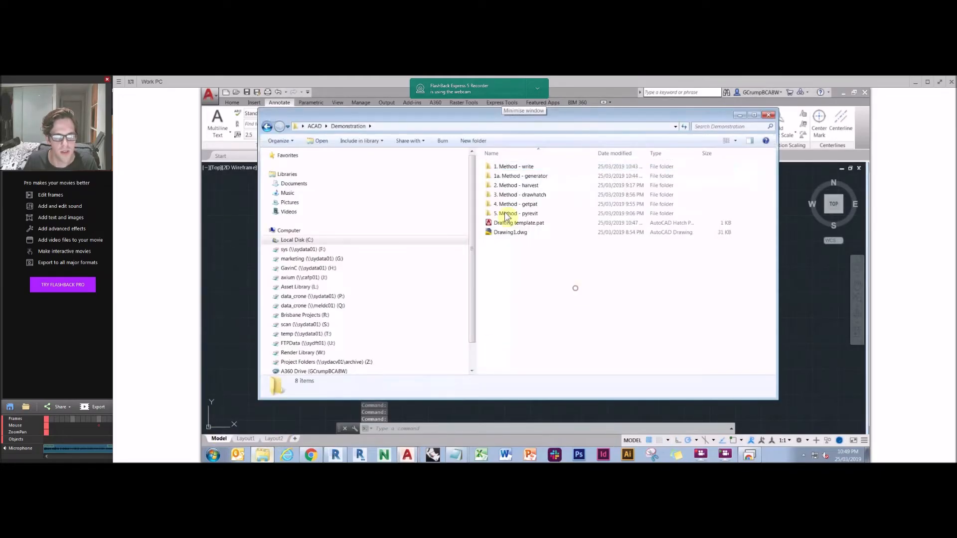
double_click(544, 195)
left_click(502, 168)
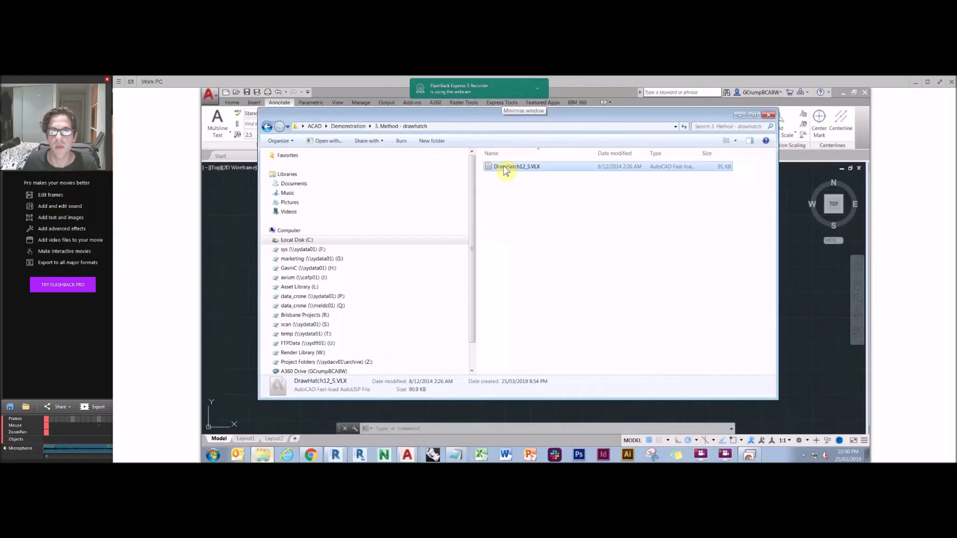
mouse_move(506, 170)
left_mouse_down()
mouse_move(688, 231)
mouse_move(803, 301)
left_mouse_up()
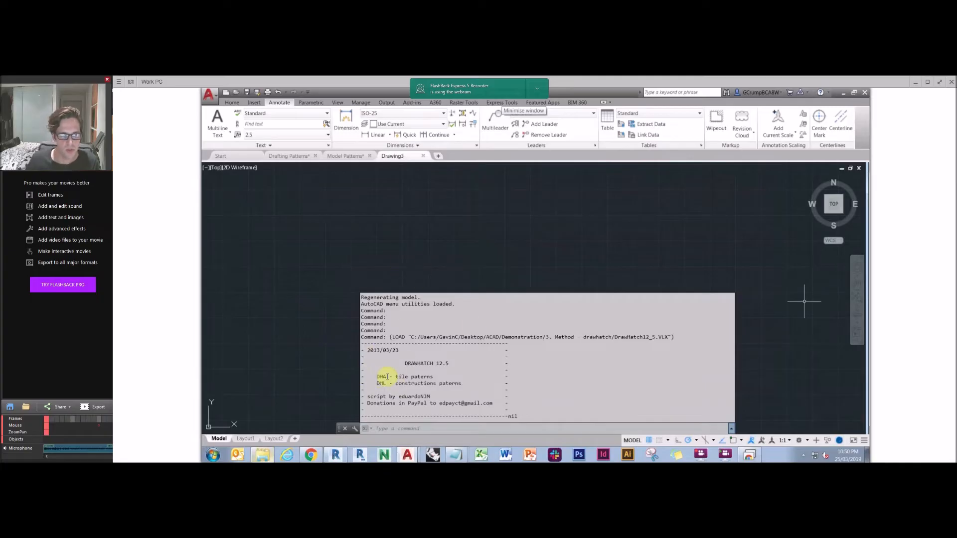
Step: Run DHA to create the base square, review the Revit hatch type with Drafting and millimetres options, and cancel the settings dialog
type("dha")
key("Return")
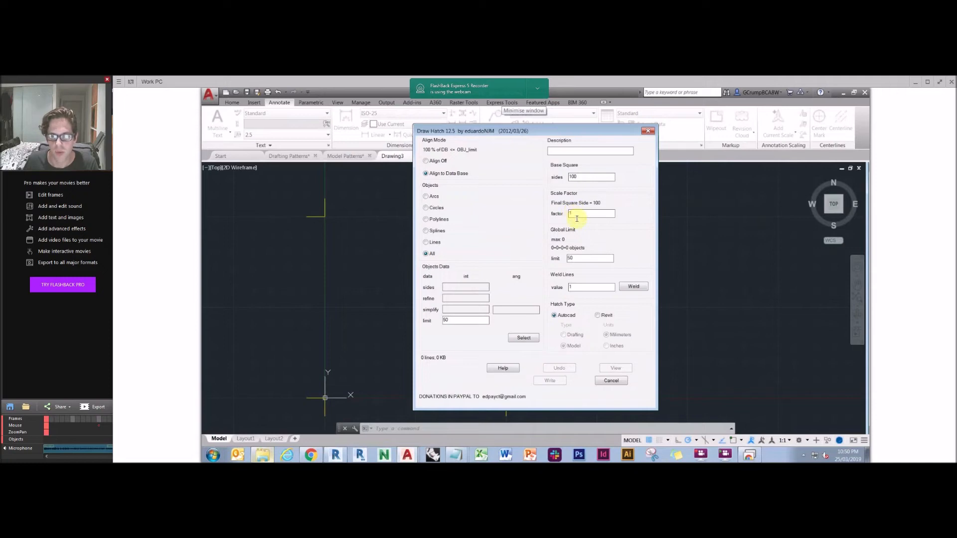
left_click(603, 315)
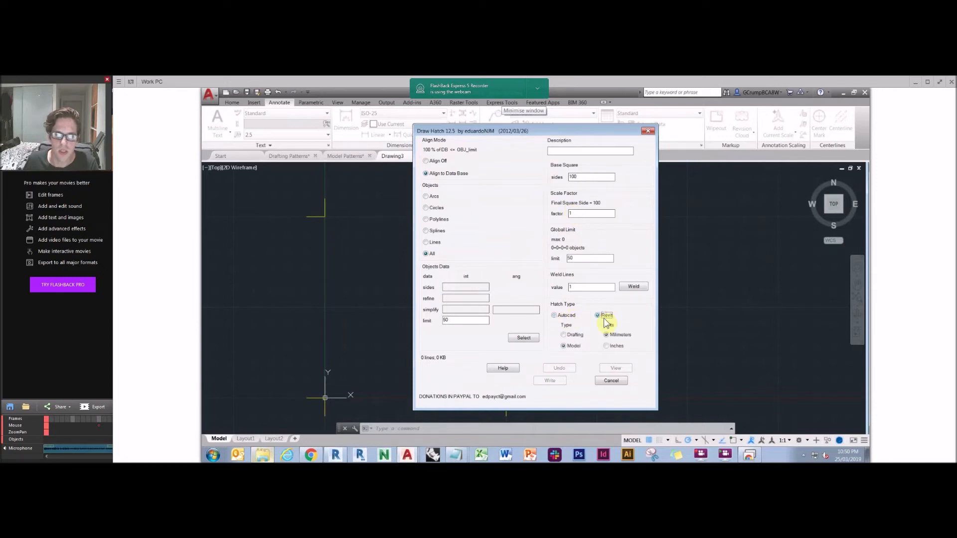
left_click(619, 334)
left_click(575, 346)
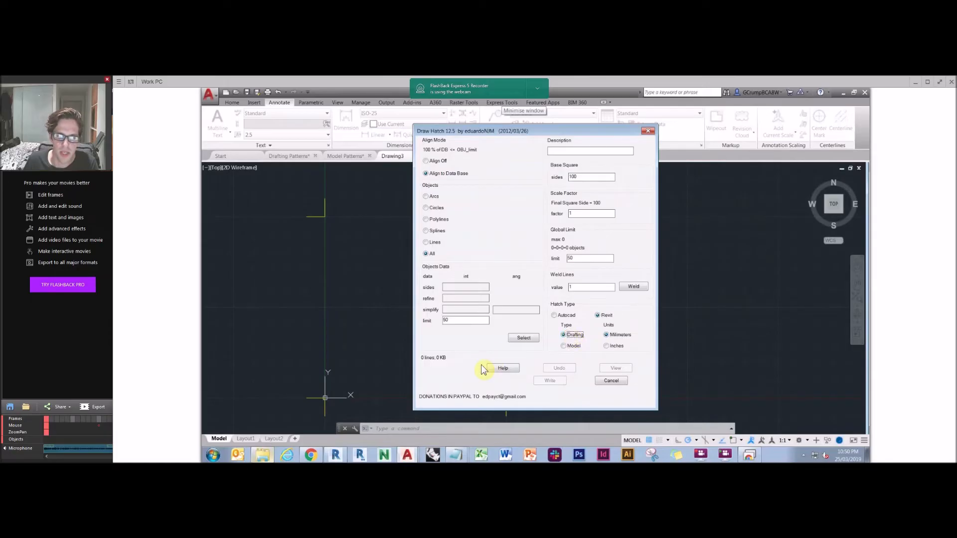
left_click(611, 381)
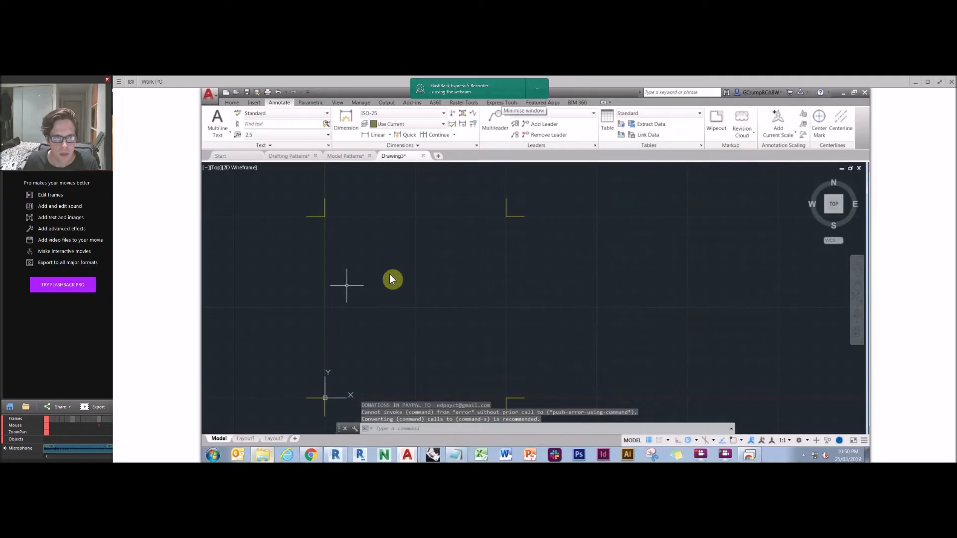
Step: Draw two circles inside the base square, one of about 17 radius at upper left and a smaller one at lower right
left_click(233, 103)
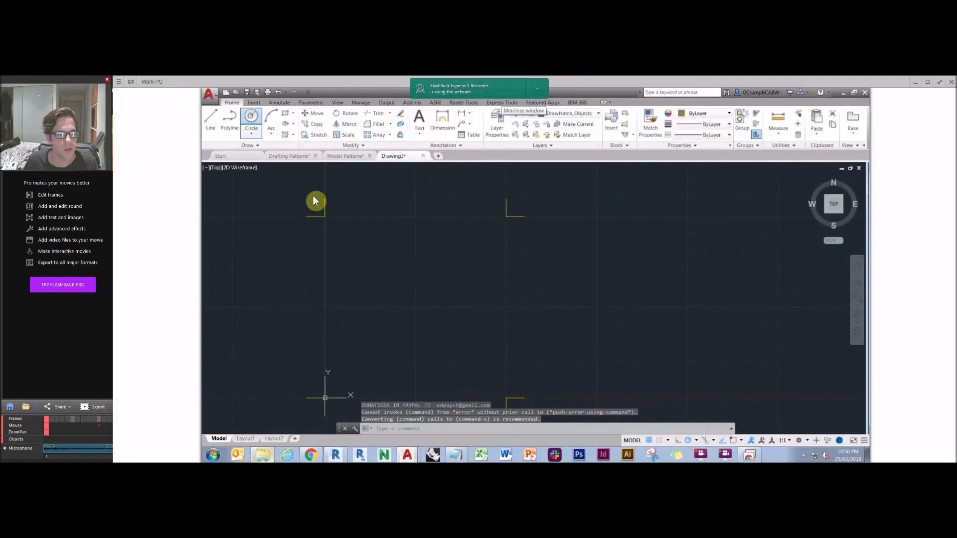
left_click(373, 270)
left_click(403, 269)
key("space")
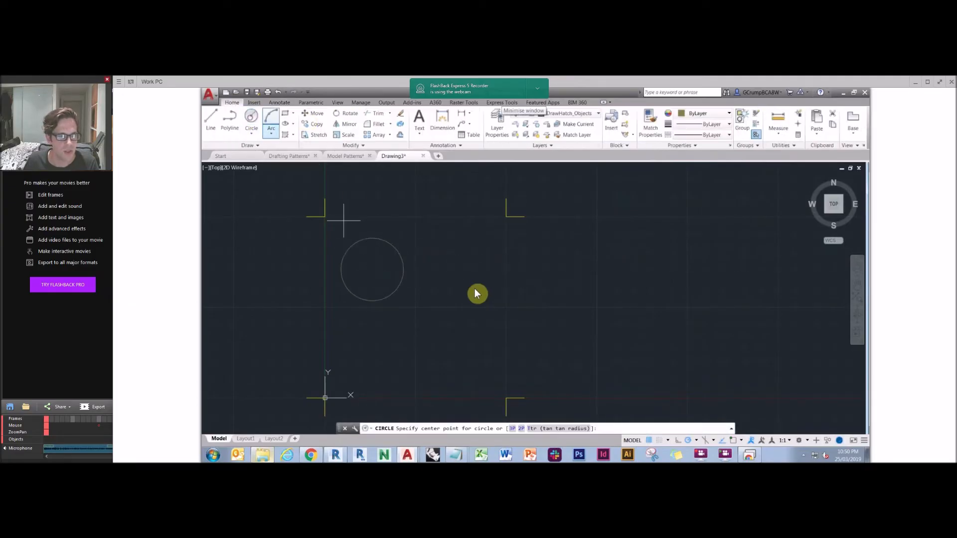
left_click(442, 337)
left_click(470, 333)
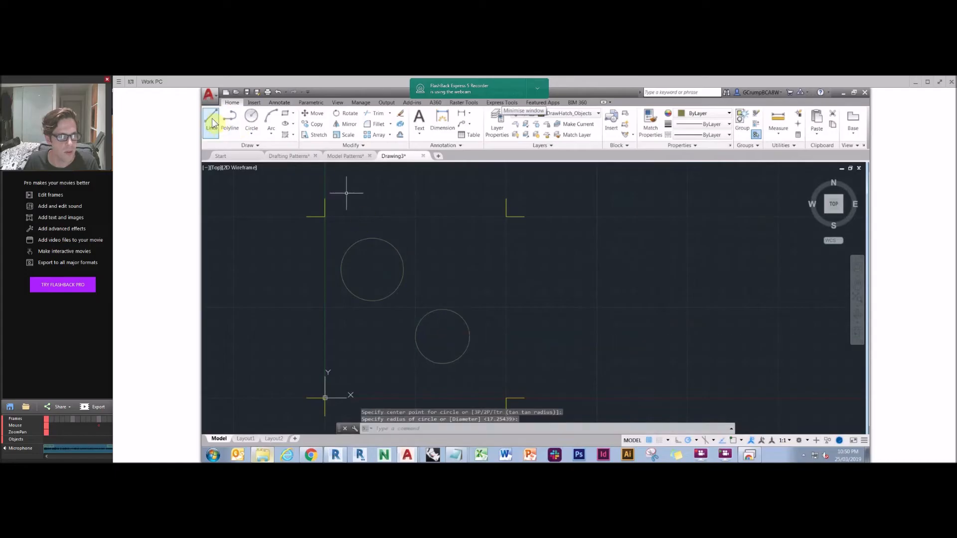
Step: Draw a three-segment zigzag line between the two circles inside the base square
left_click(211, 122)
left_click(462, 264)
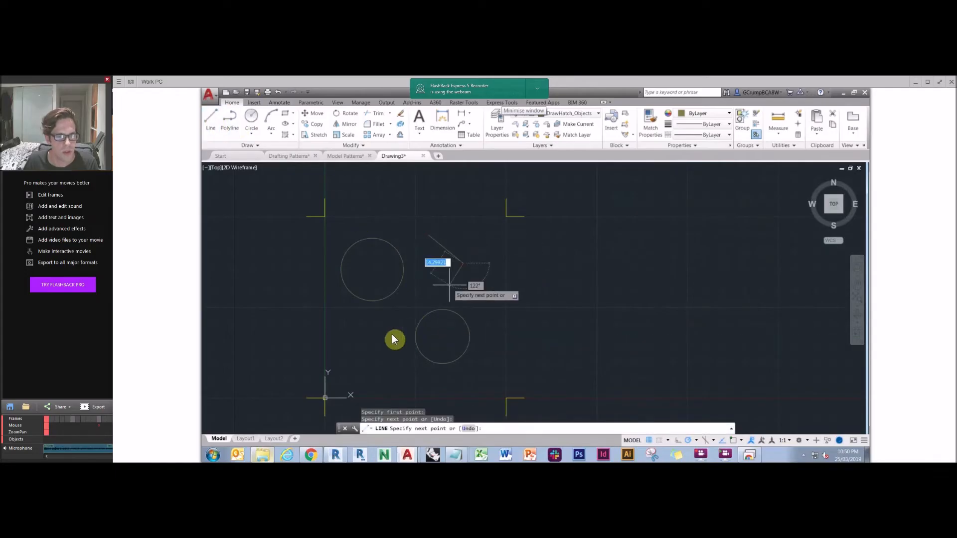
left_click(362, 340)
left_click(390, 373)
key("Escape")
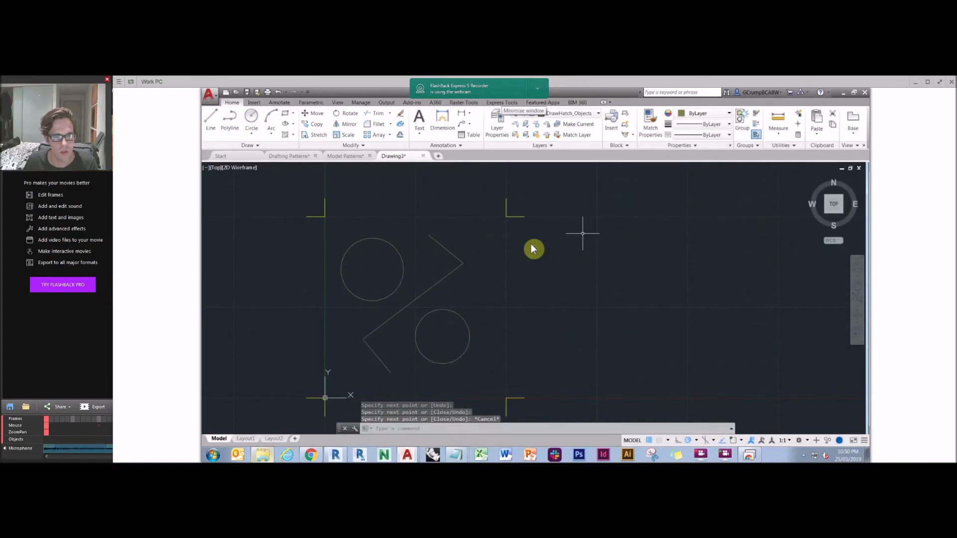
Step: Run DHA, select the circles and lines as the hatch objects, and preview the repeated pattern
type("DHA")
key("Return")
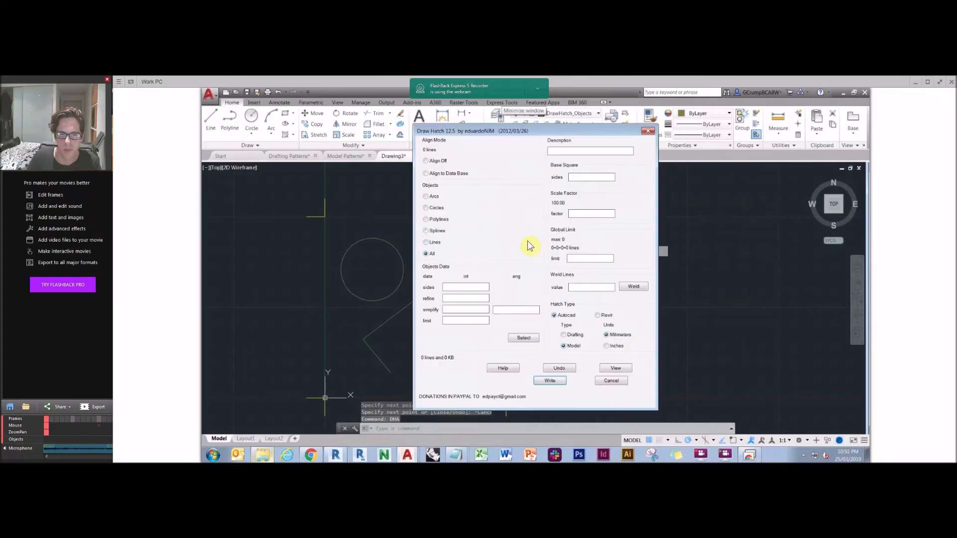
left_click(518, 337)
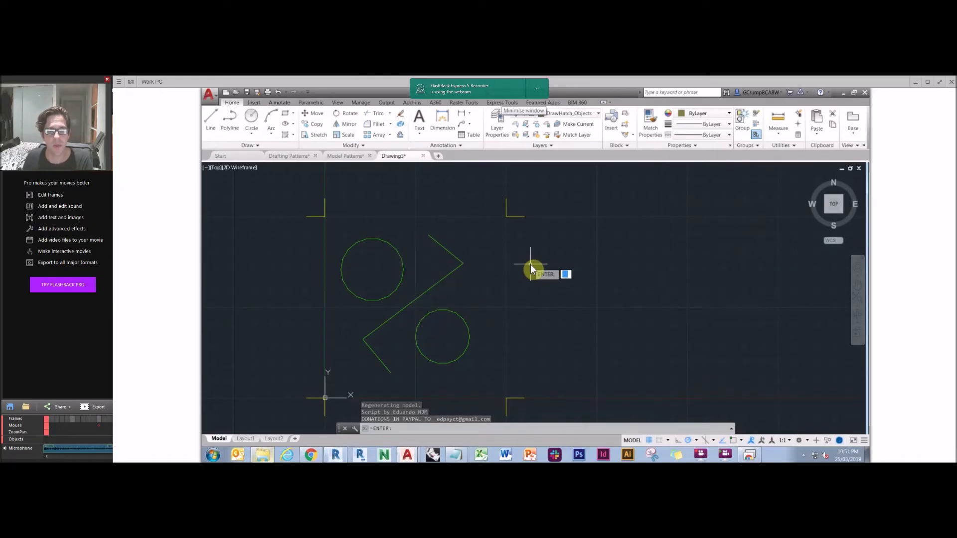
left_click(384, 299)
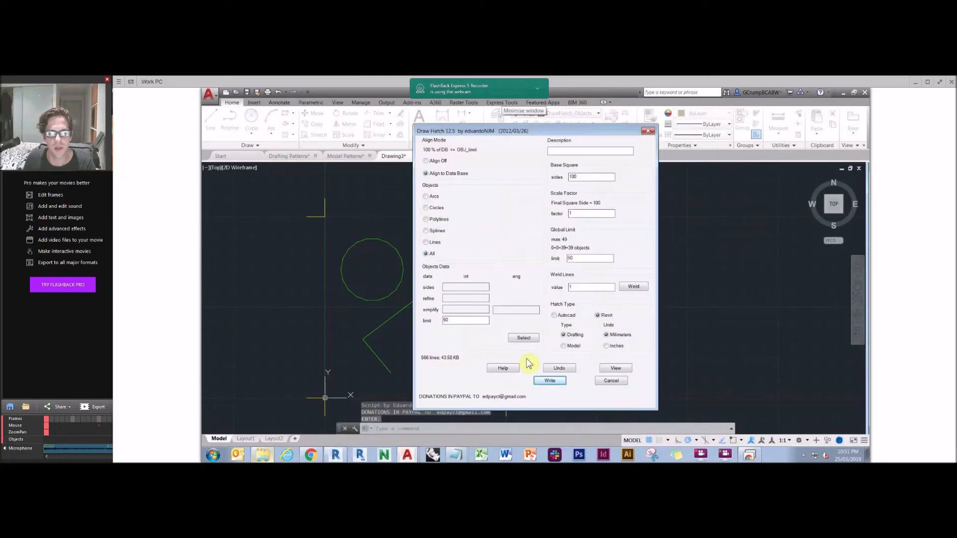
left_click(616, 369)
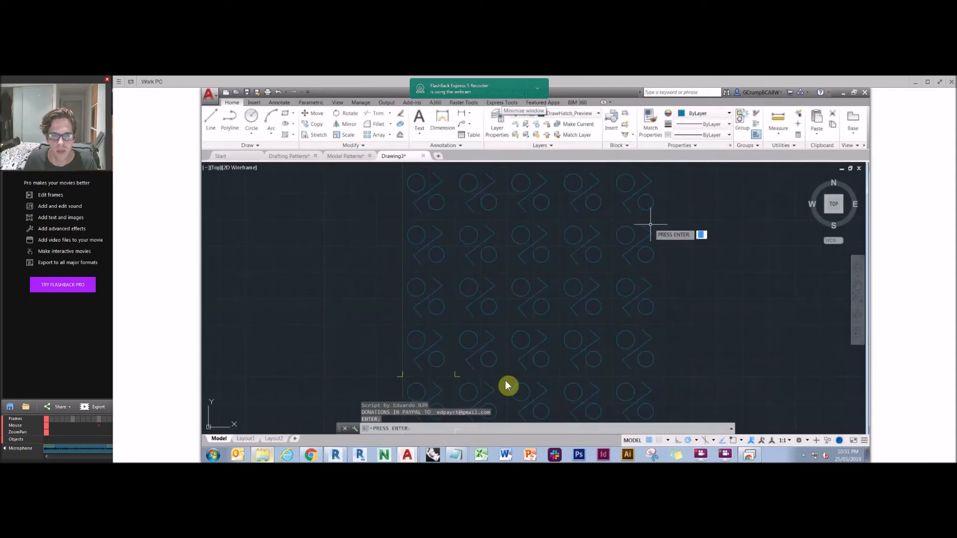
key("Return")
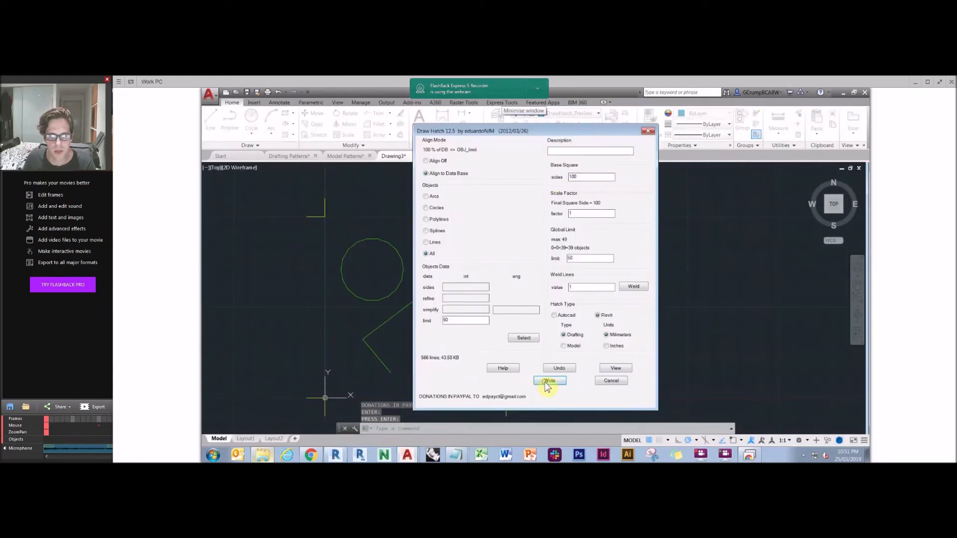
Step: Write the Revit drafting hatch in millimetres to Drawing3.pat in the Demonstration folder under ACAD on the desktop
left_click(548, 382)
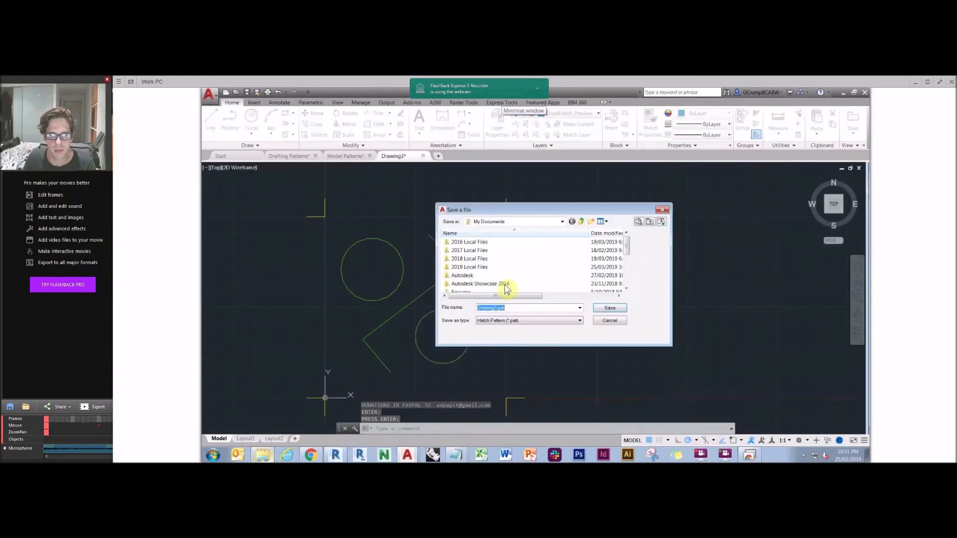
scroll(622, 295, "down", 5)
left_click(562, 221)
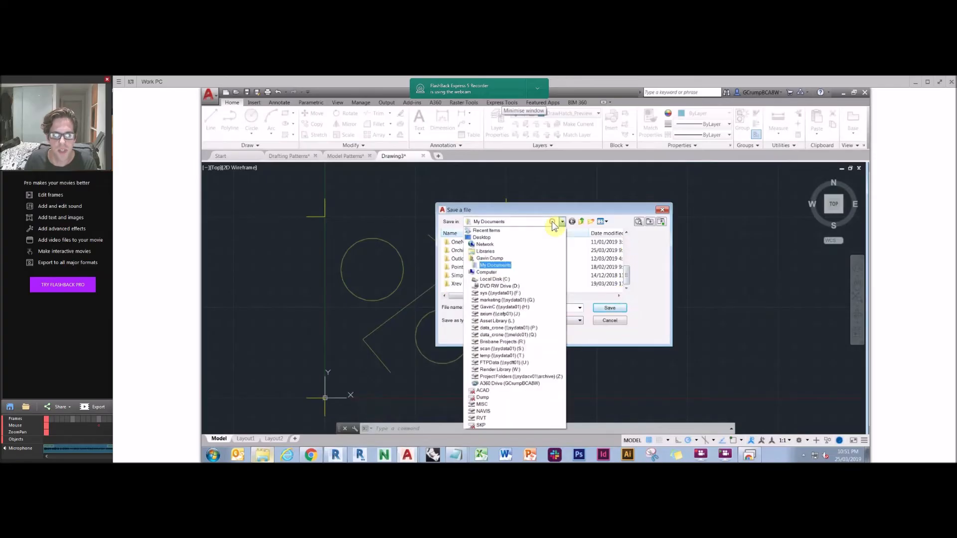
left_click(486, 237)
scroll(558, 269, "down", 5)
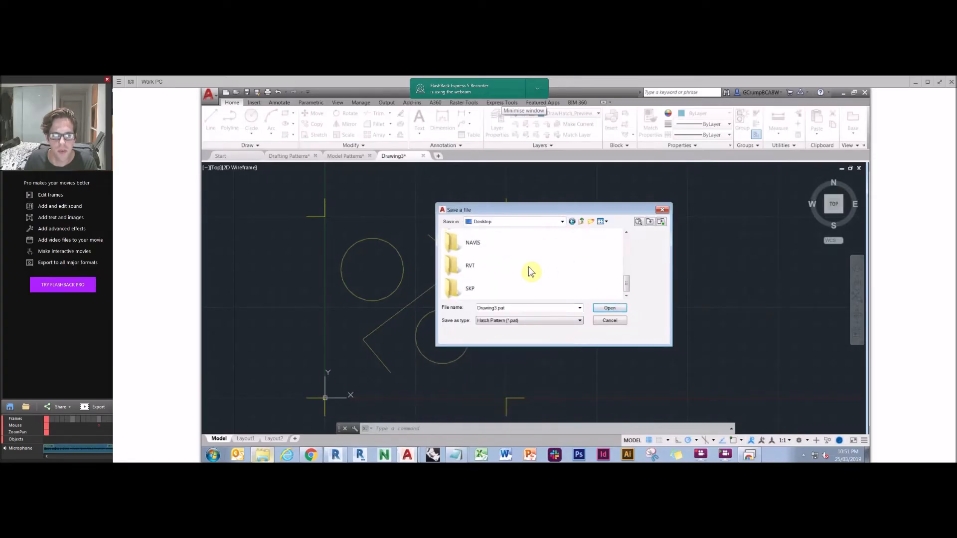
scroll(530, 271, "up", 6)
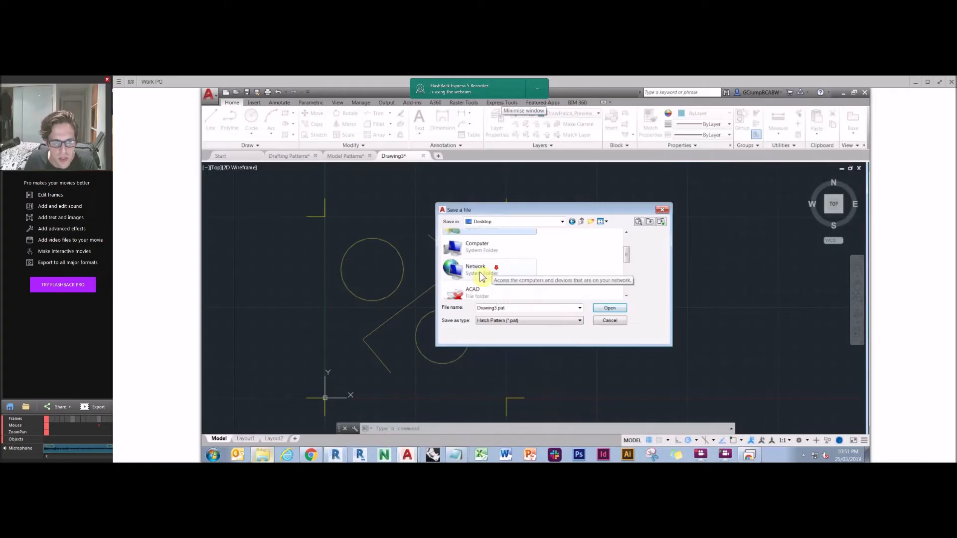
double_click(474, 289)
double_click(461, 242)
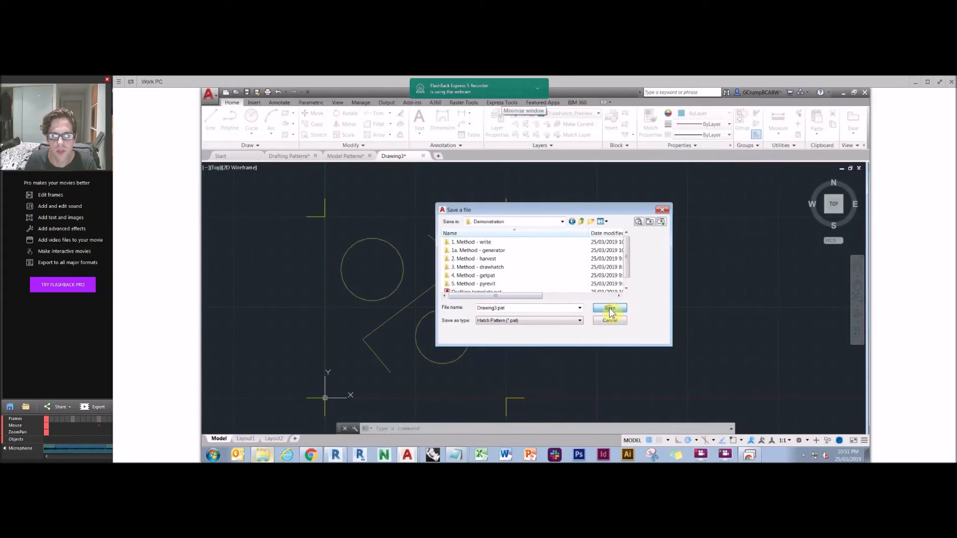
Step: Switch to the file explorer, go to the ACAD Demonstration folder and open Drawing3.pat in Notepad
left_click(259, 455)
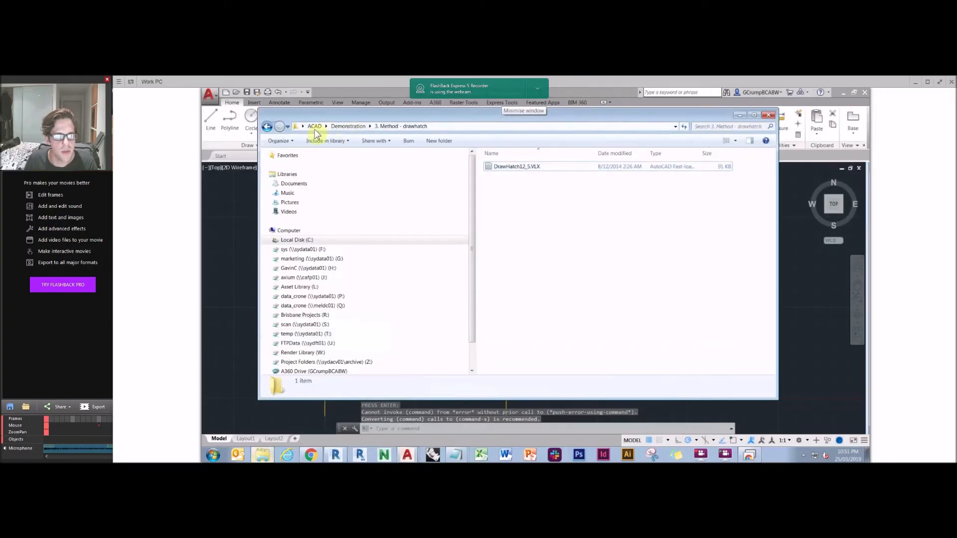
left_click(314, 127)
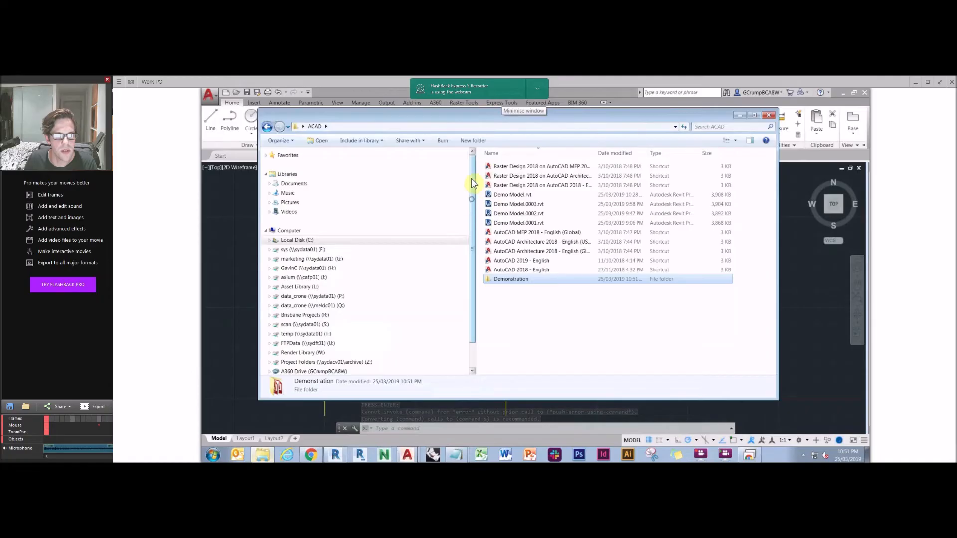
left_click(517, 283)
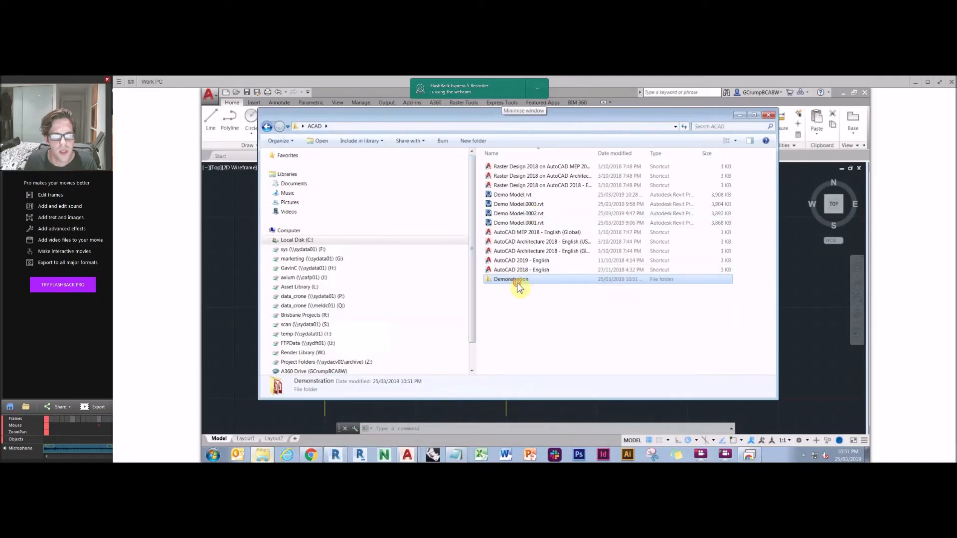
double_click(517, 283)
left_click(514, 242)
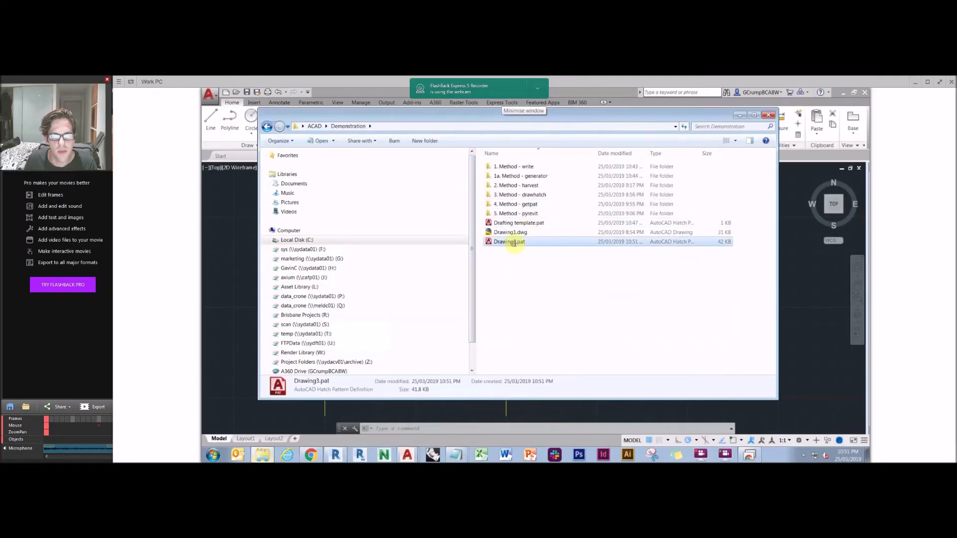
double_click(514, 242)
Step: Examine the version, units, type and line definitions in Drawing3.pat, and minimize Notepad
left_click(282, 144)
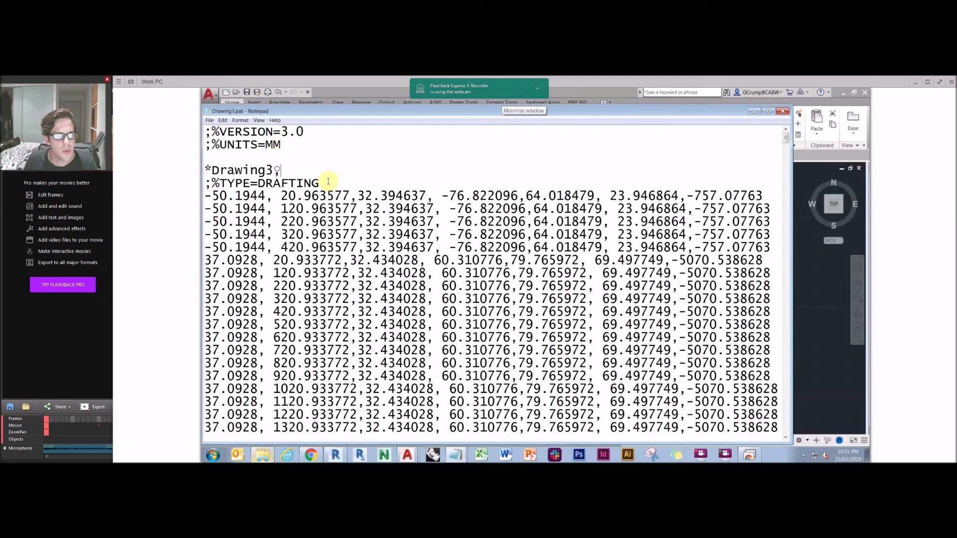
left_click_drag(321, 184, 259, 196)
left_click(306, 132)
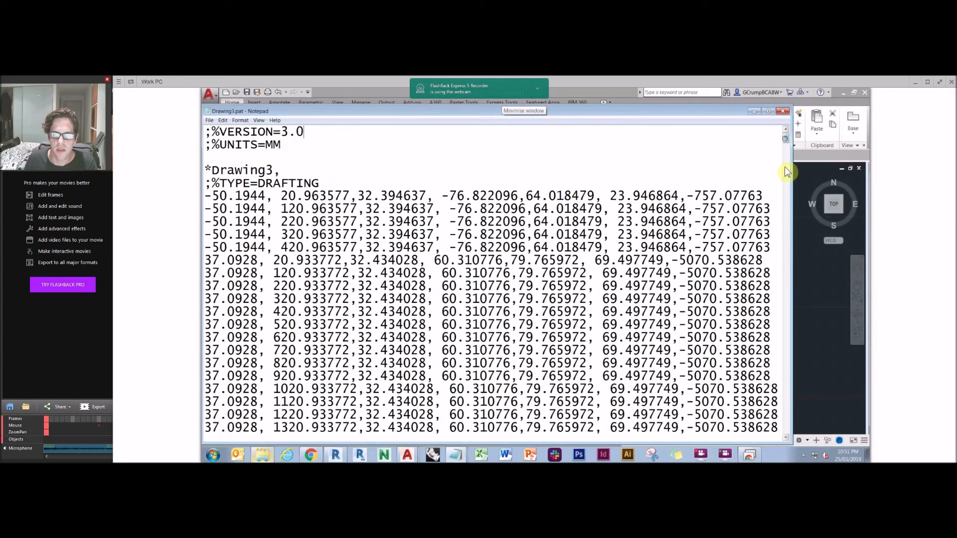
scroll(735, 175, "down", 10)
scroll(734, 172, "down", 1)
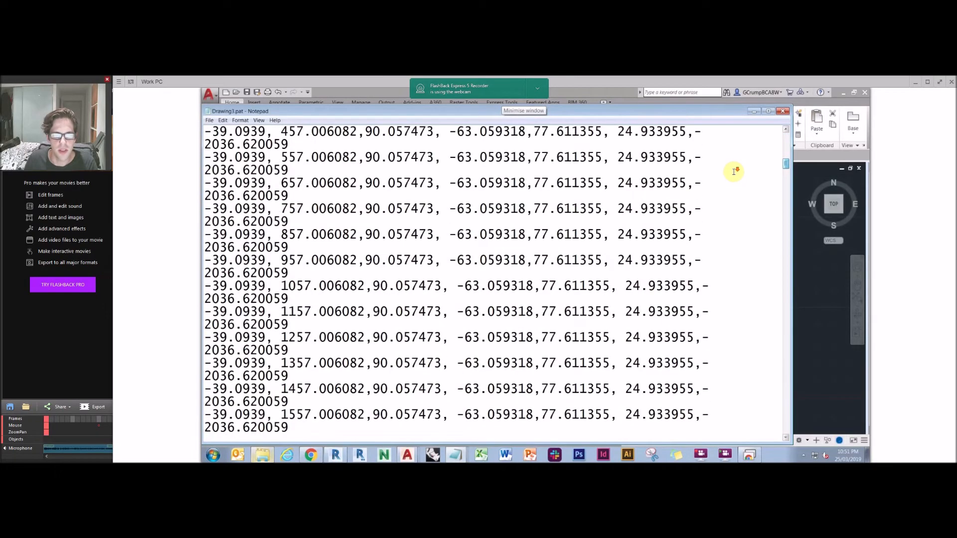
scroll(578, 271, "down", 15)
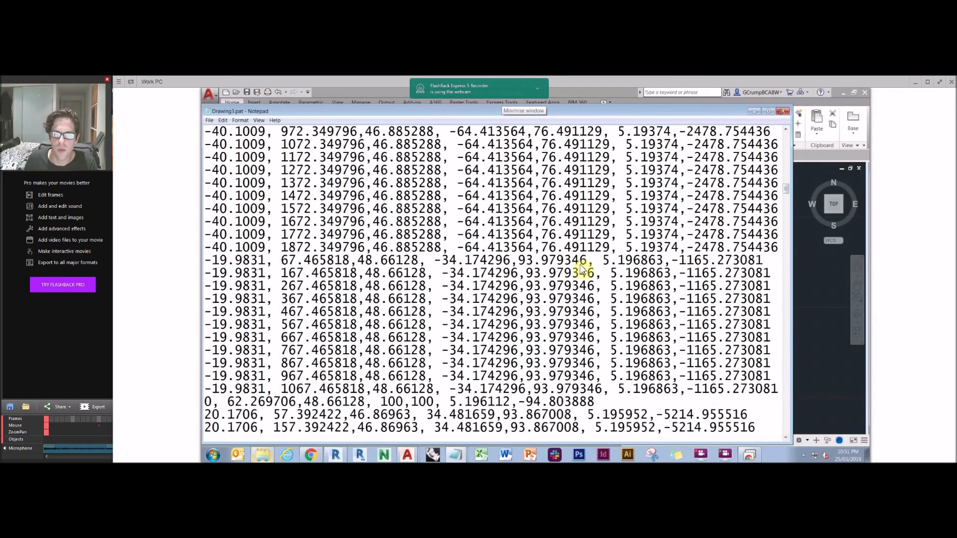
left_click(754, 111)
Step: Switch to Revit and start a new custom drafting fill pattern, browsing for its pattern file
left_click(336, 455)
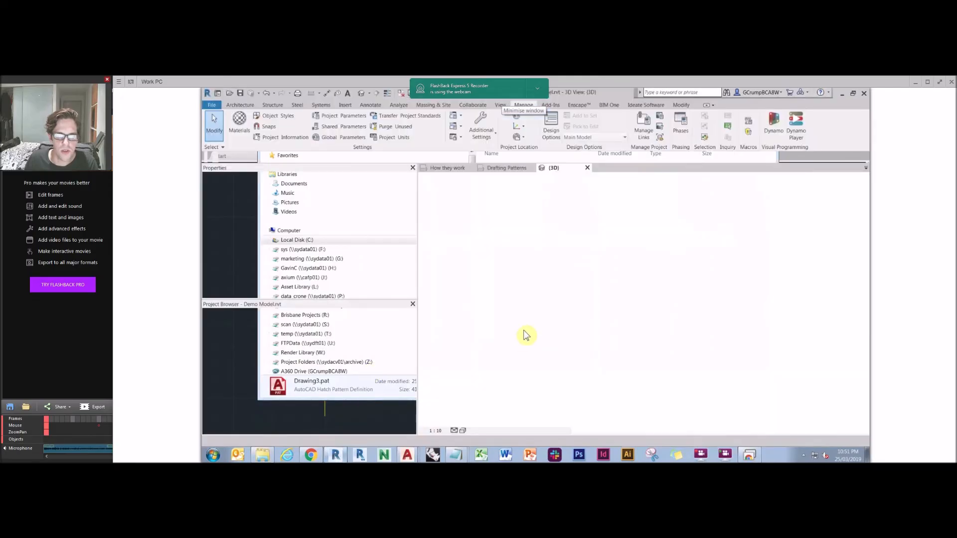
scroll(666, 225, "down", 2)
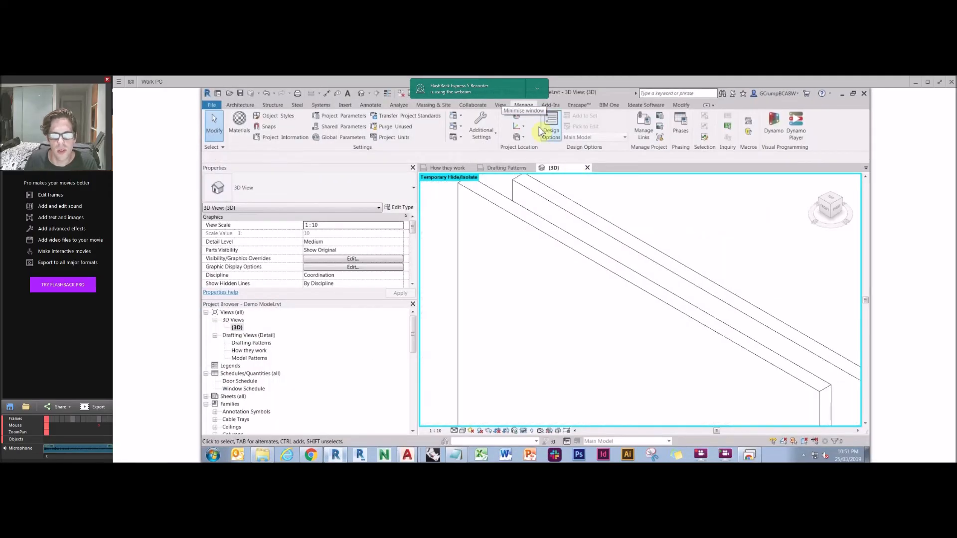
left_click(483, 135)
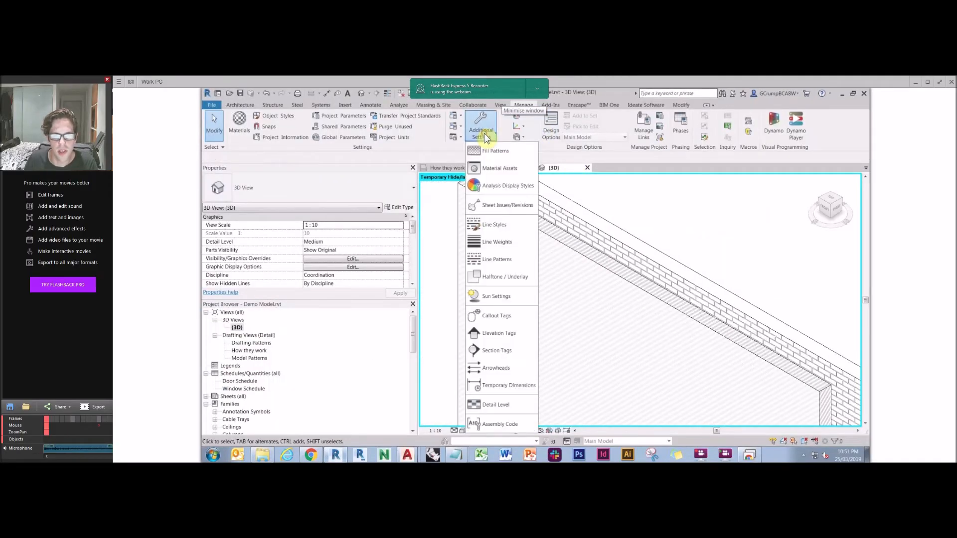
left_click(533, 152)
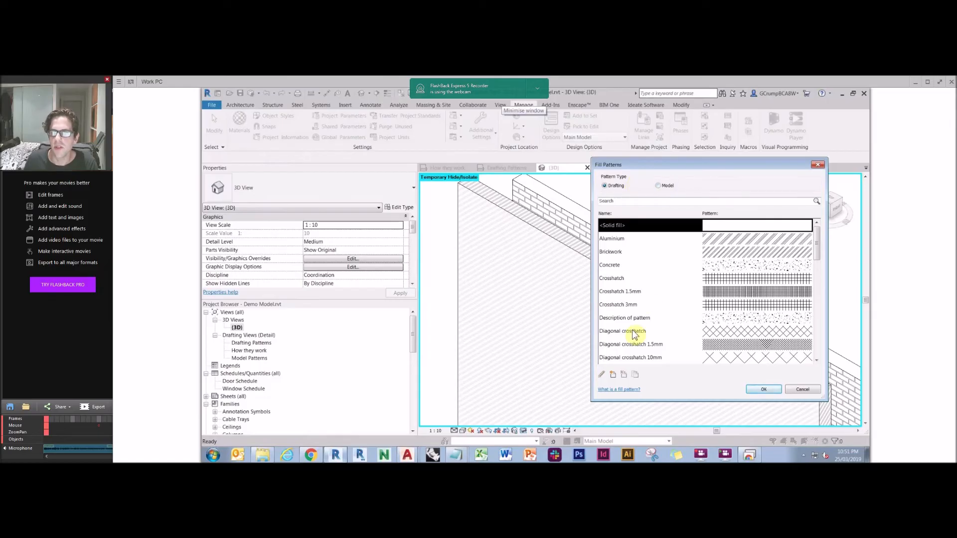
left_click(613, 374)
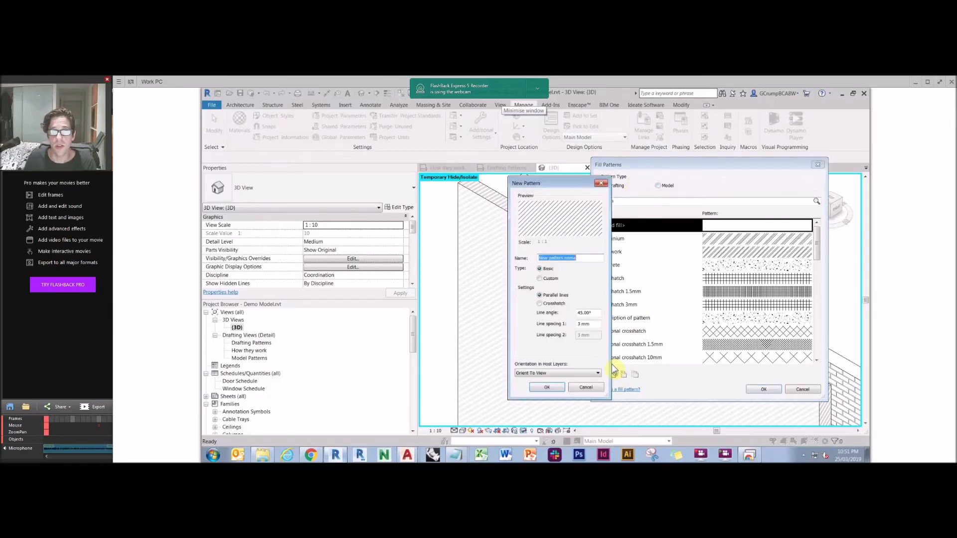
left_click(540, 279)
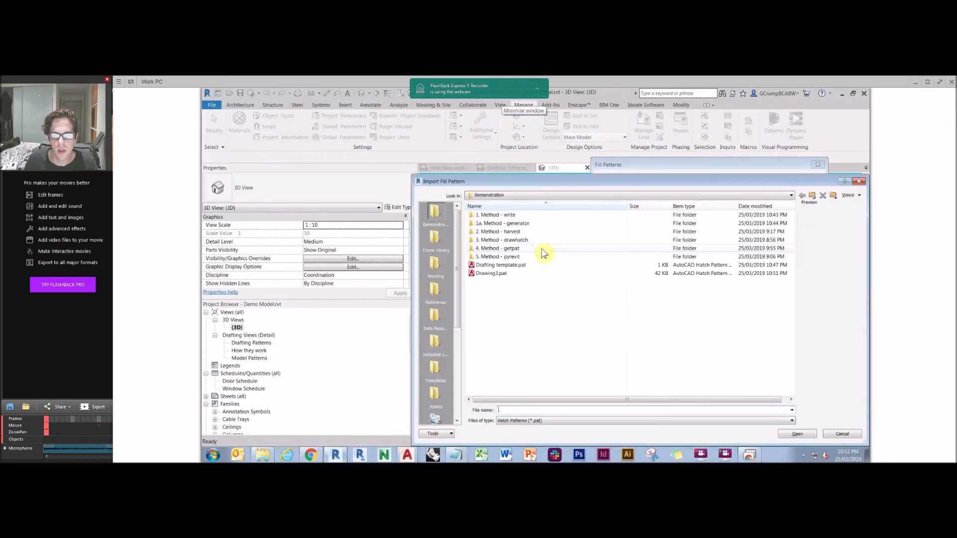
Step: Import Drawing3.pat as the custom pattern with an import scale of .01 and accept the new fill pattern
left_click(513, 274)
double_click(553, 273)
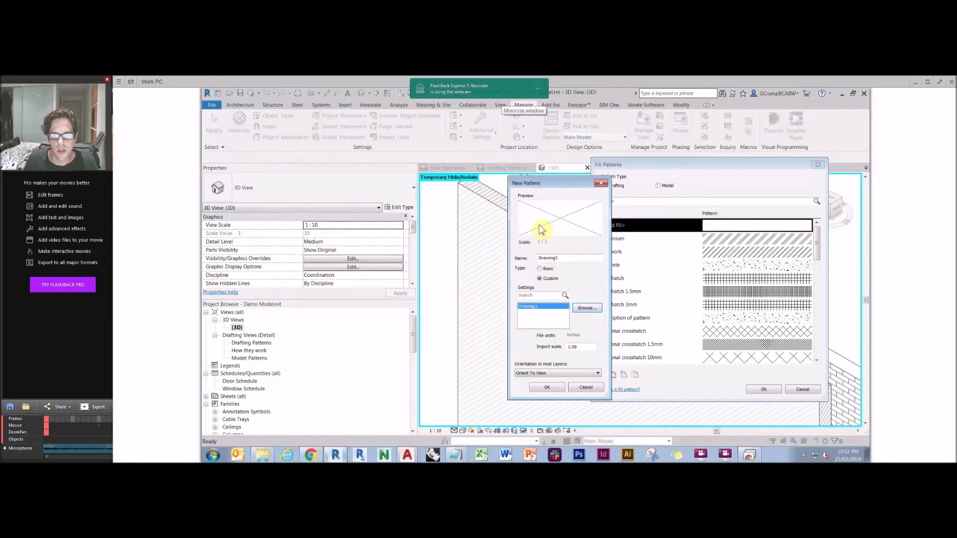
left_click(547, 388)
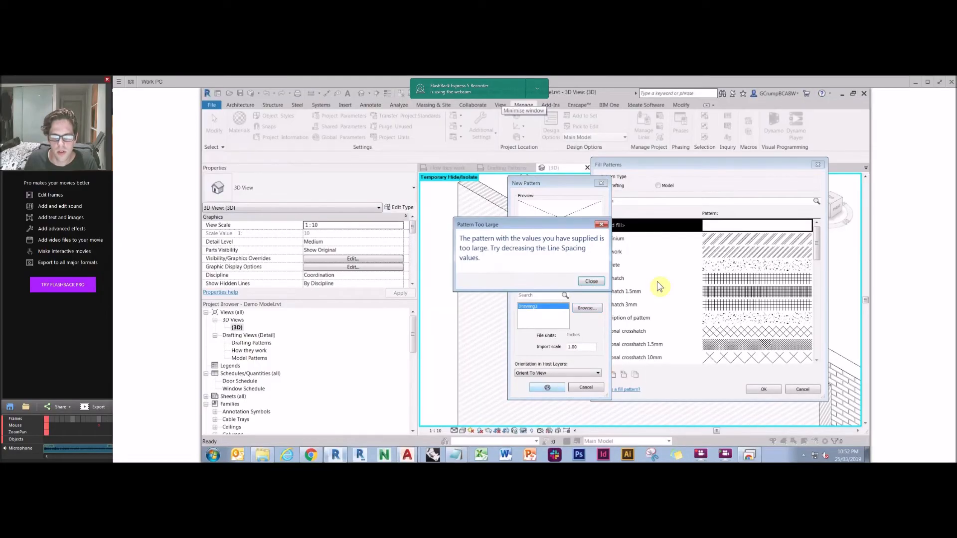
left_click(590, 282)
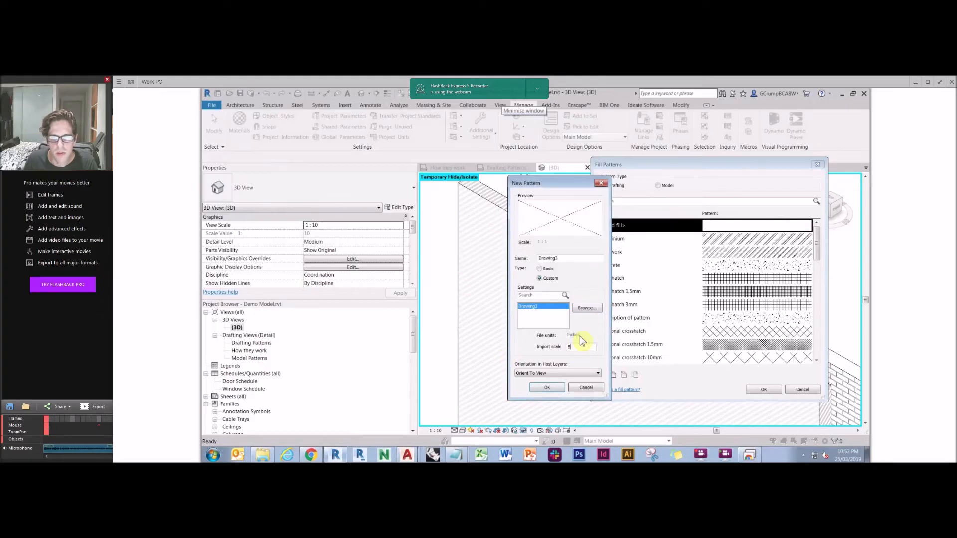
type(".01")
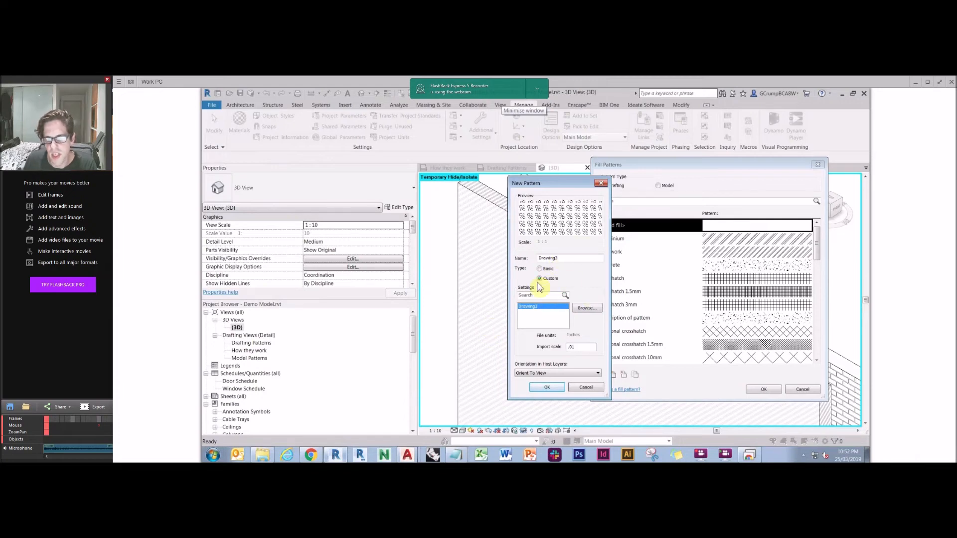
left_click(548, 388)
left_click(754, 389)
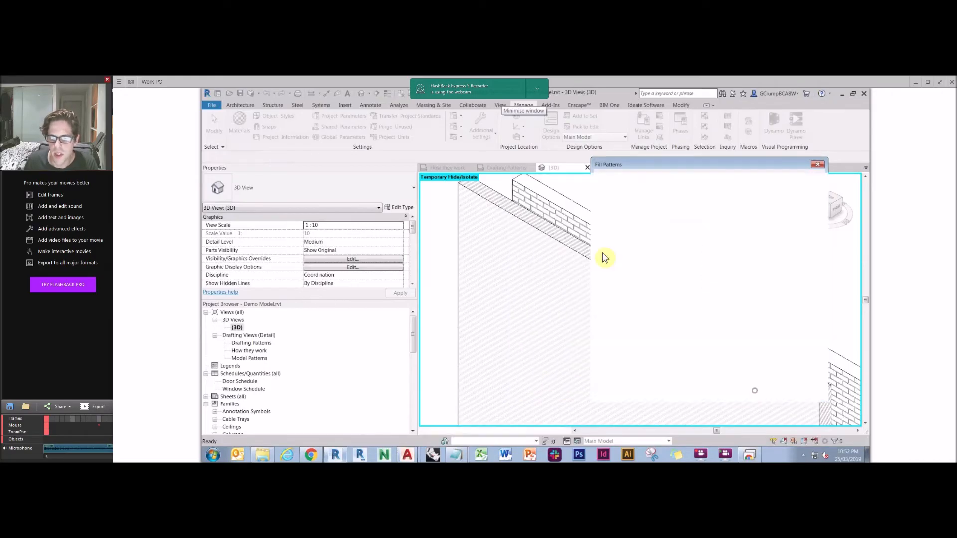
Step: Override the front brick wall's graphics in the 3D view, setting its foreground surface pattern to Drawing3
right_click(544, 237)
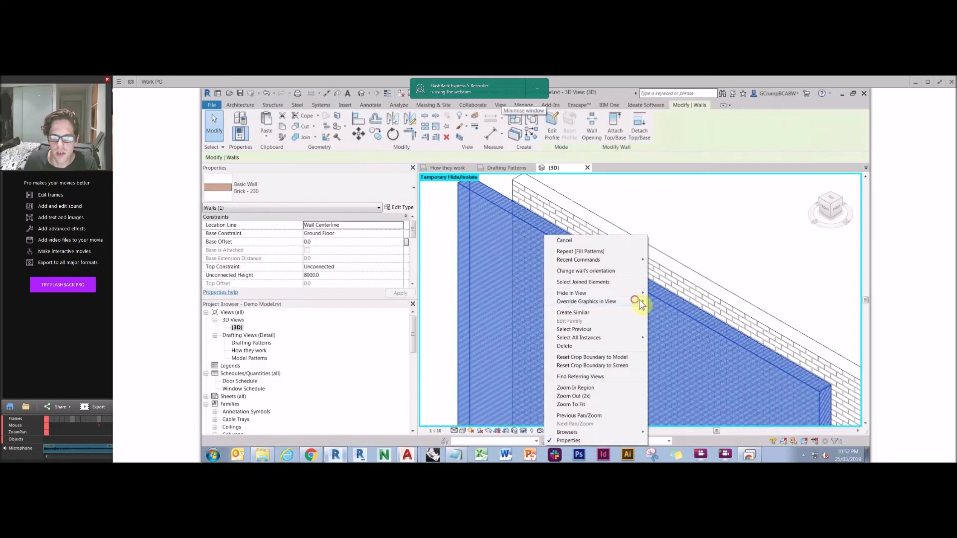
left_click(662, 298)
left_click(563, 196)
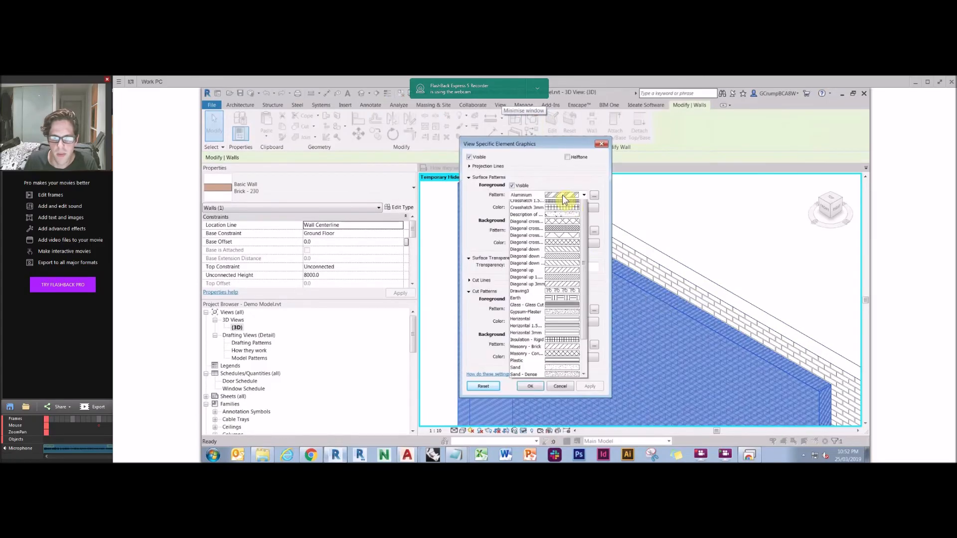
left_click(529, 385)
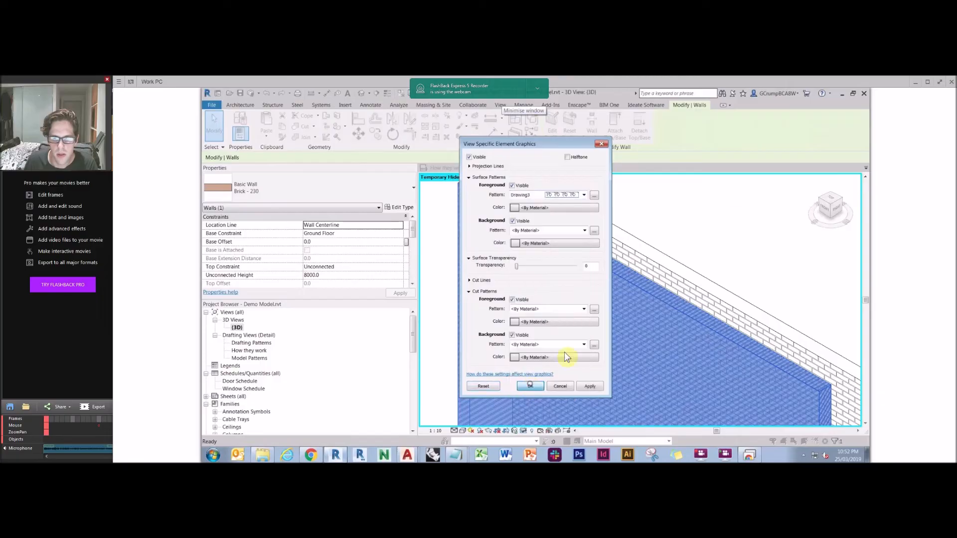
left_click(696, 223)
scroll(479, 217, "up", 4)
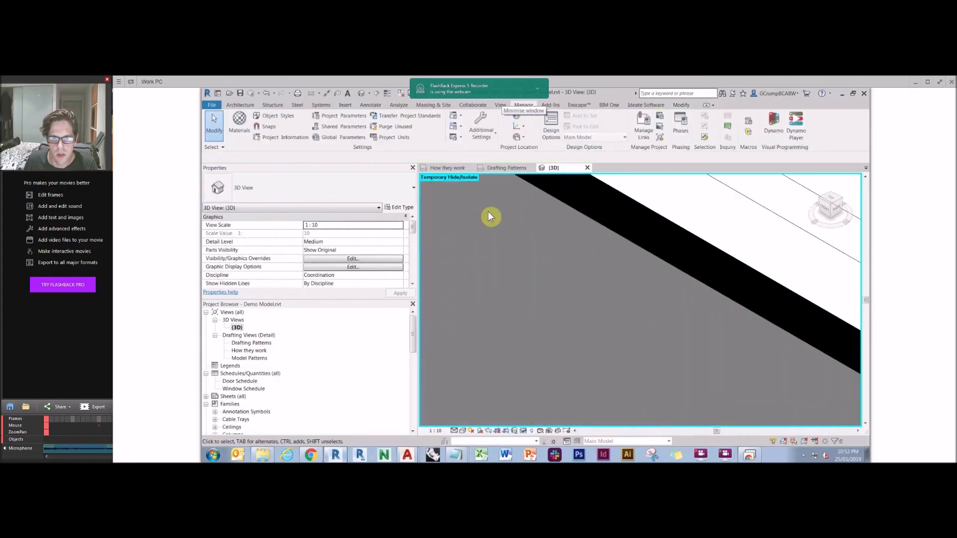
Step: Compare the wall pattern at view scales 1:100, 1:1, 1:1000 and 1:100, ending with the 3D view at 1:200
left_click(435, 430)
left_click(441, 380)
scroll(544, 264, "down", 5)
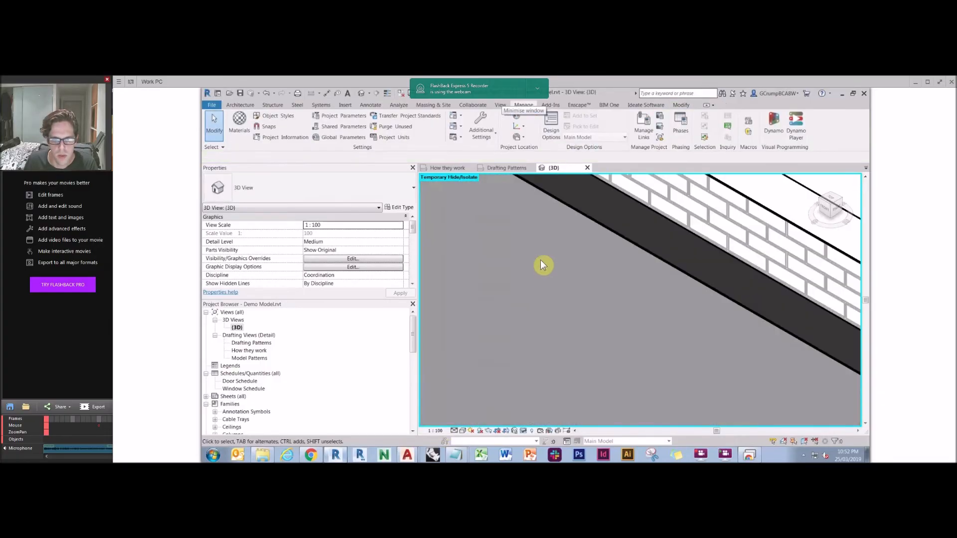
left_click(435, 431)
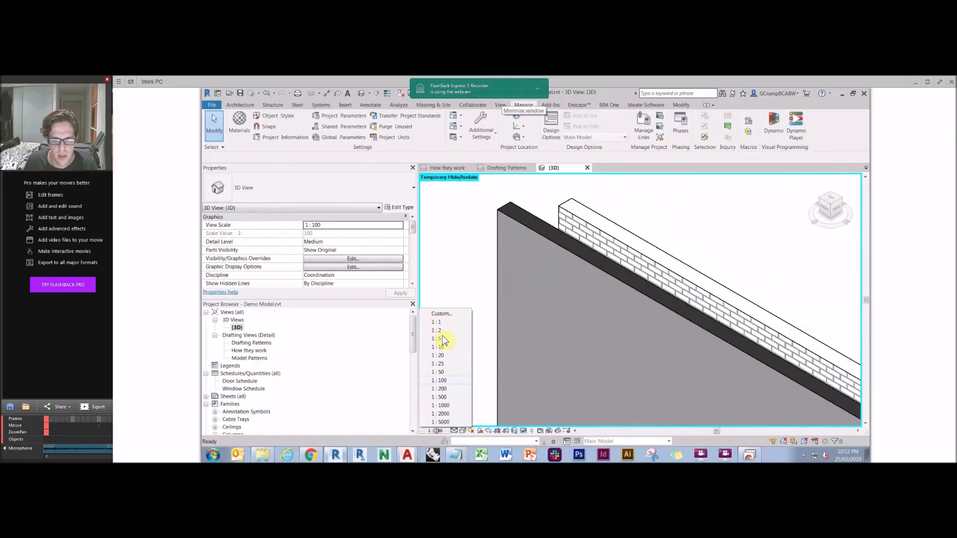
left_click(441, 322)
left_click(436, 430)
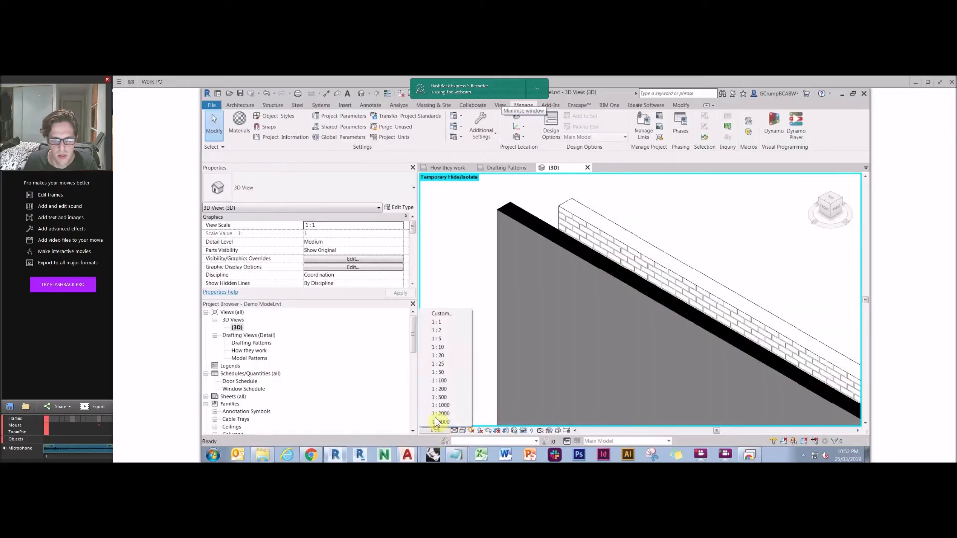
left_click(439, 405)
left_click(435, 431)
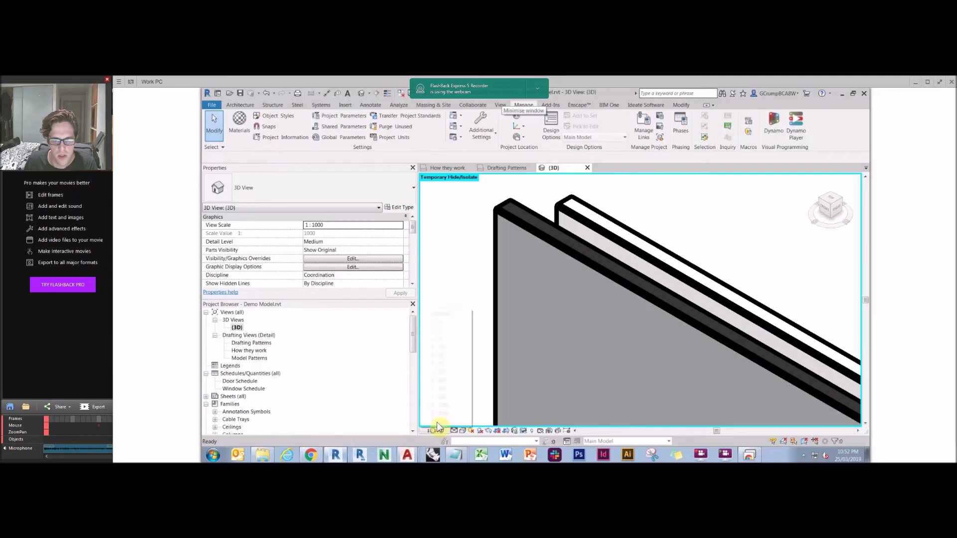
left_click(442, 380)
left_click(435, 431)
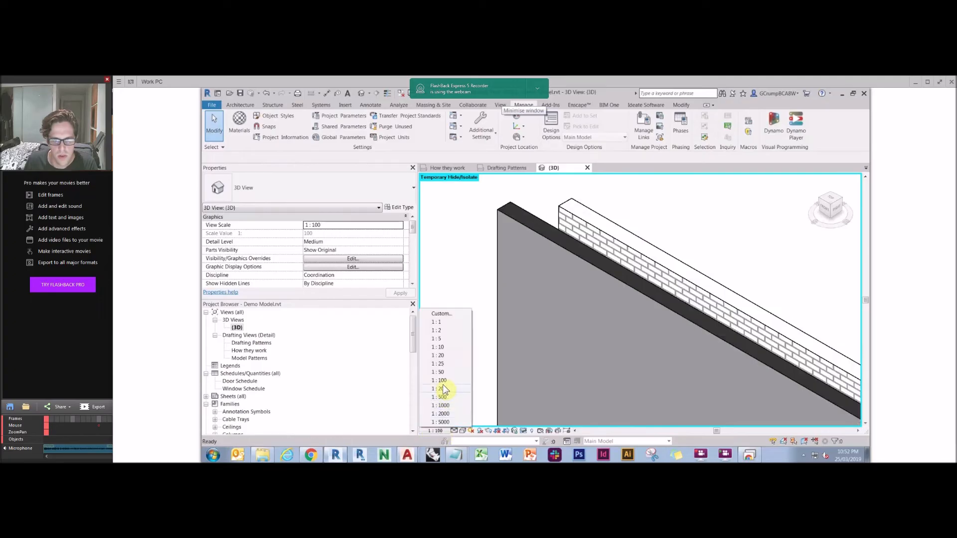
left_click(441, 388)
Step: Open the Drafting Patterns view and override the diagonal-hatched filled region's foreground surface pattern with Drawing3
left_click(248, 350)
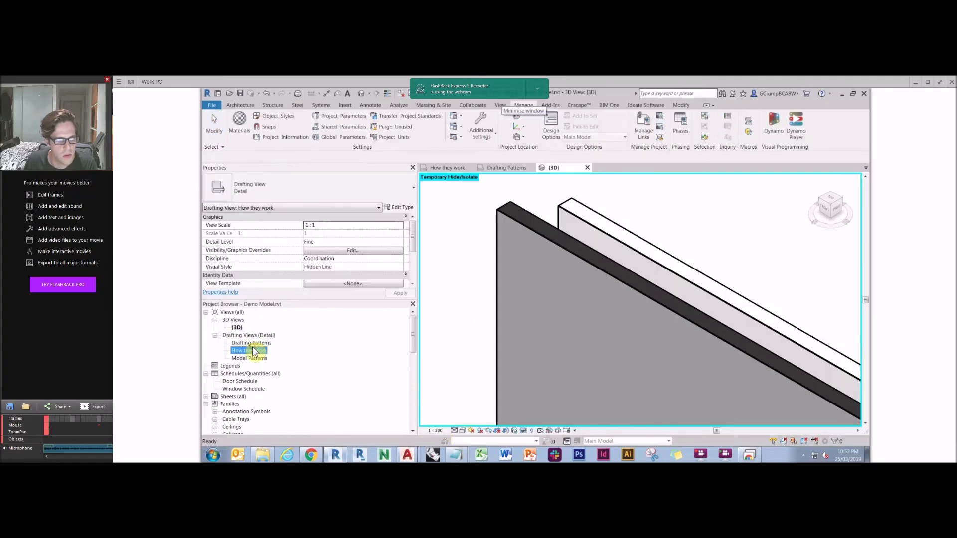
double_click(253, 342)
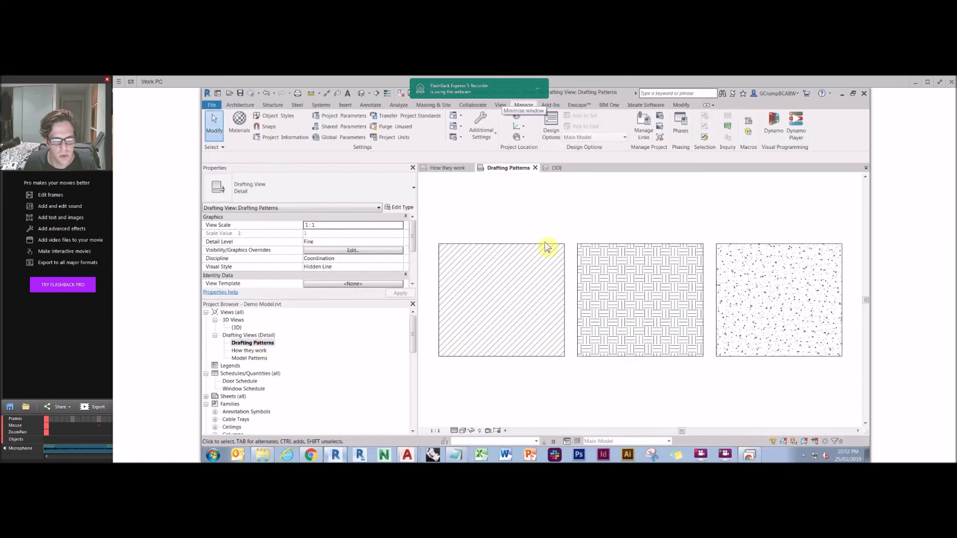
left_click(545, 246)
right_click(546, 246)
left_click(657, 286)
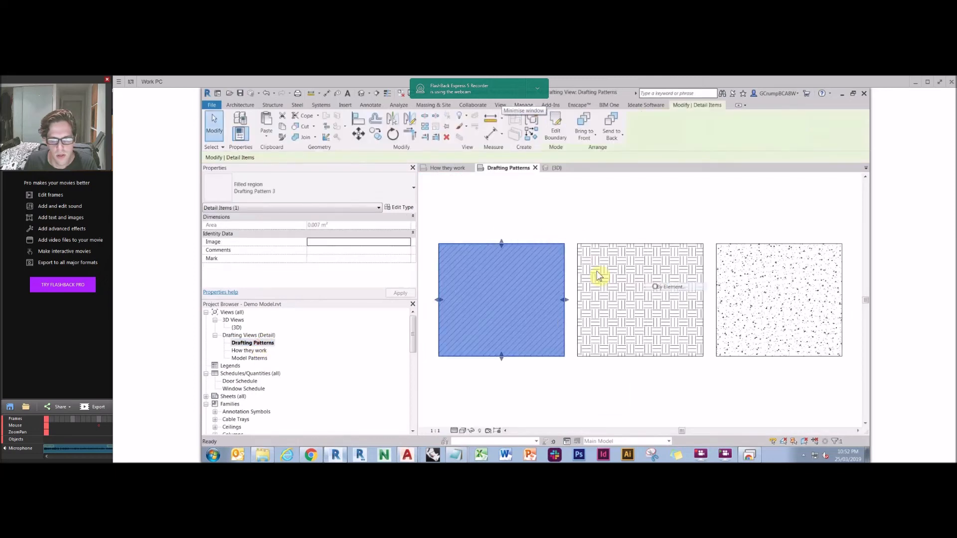
left_click(556, 241)
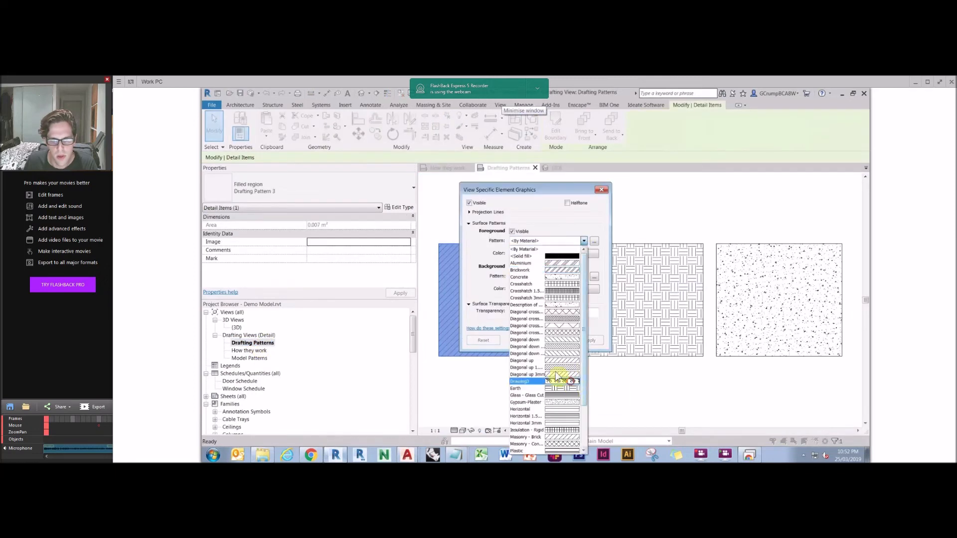
left_click(563, 383)
left_click(528, 340)
left_click(527, 199)
Step: Try different view scales on the Drafting Patterns view, including 1:10 and 1:200
left_click(441, 430)
left_click(442, 394)
left_click(440, 430)
left_click(447, 349)
left_click(440, 430)
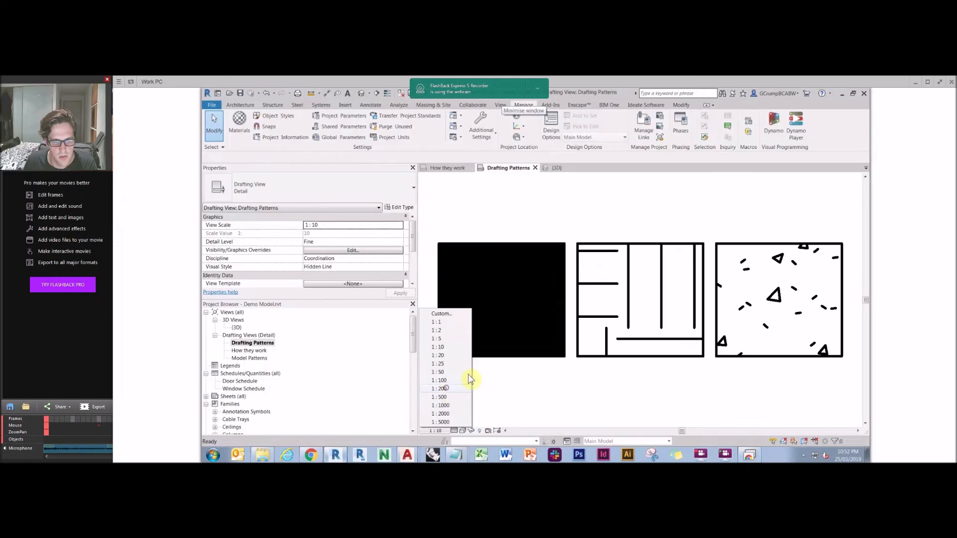
left_click(443, 391)
Step: Edit the Drawing3 drafting fill pattern to use a larger import scale and accept the change
left_click(481, 130)
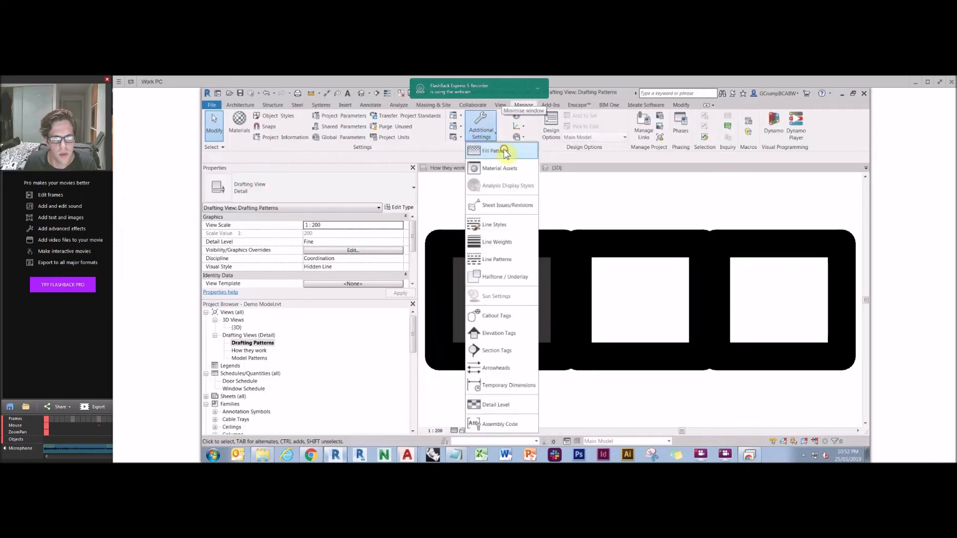
left_click(504, 152)
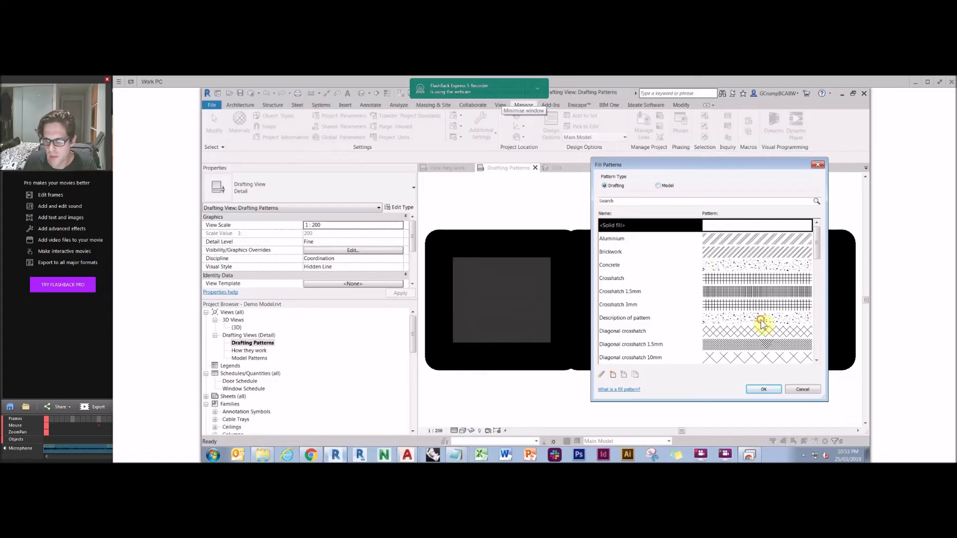
scroll(762, 321, "down", 3)
scroll(762, 321, "down", 2)
double_click(750, 280)
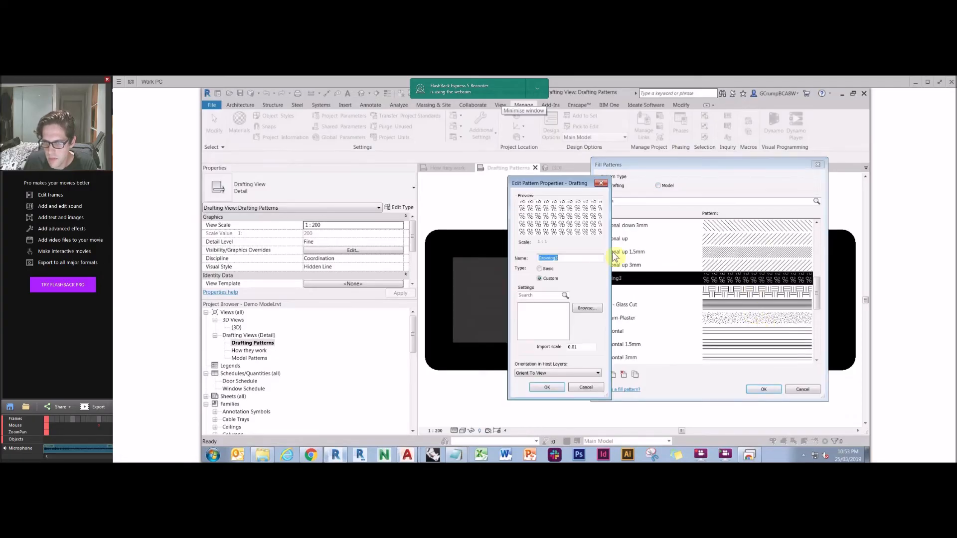
left_click_drag(583, 347, 509, 335)
type(".0")
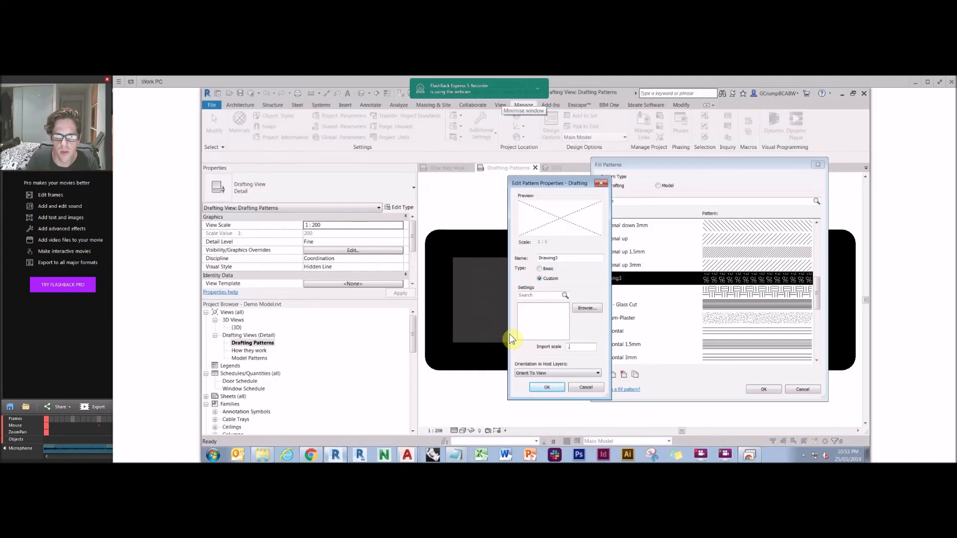
left_click(546, 388)
left_click(763, 389)
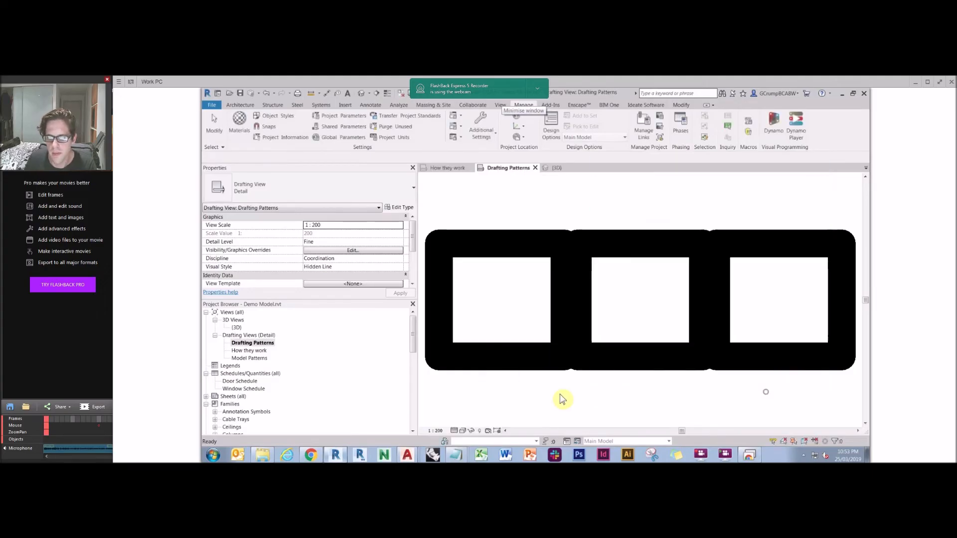
Step: Step the Drafting Patterns view through scales 1:20 and 1:5, and set it to 1:2
left_click(435, 431)
left_click(439, 352)
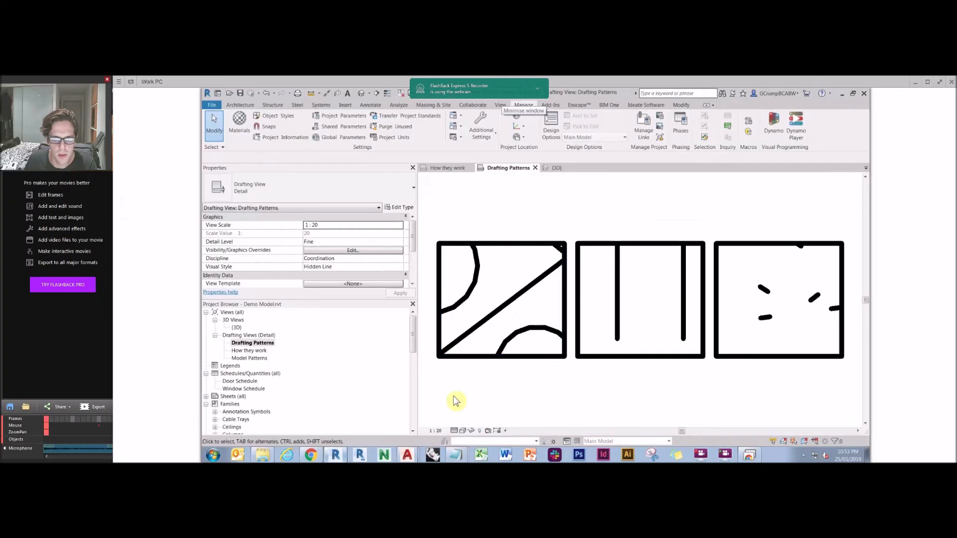
left_click(435, 430)
left_click(441, 336)
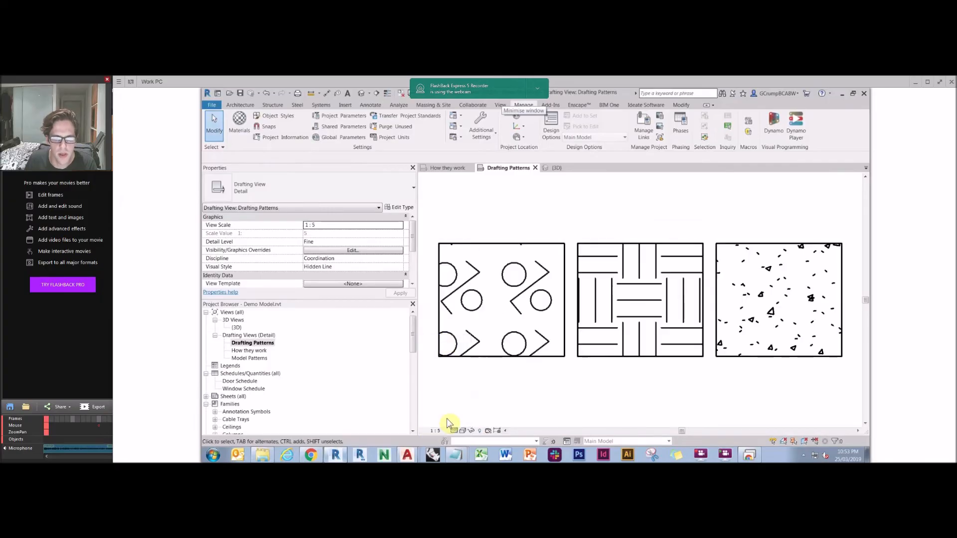
left_click(435, 430)
left_click(443, 331)
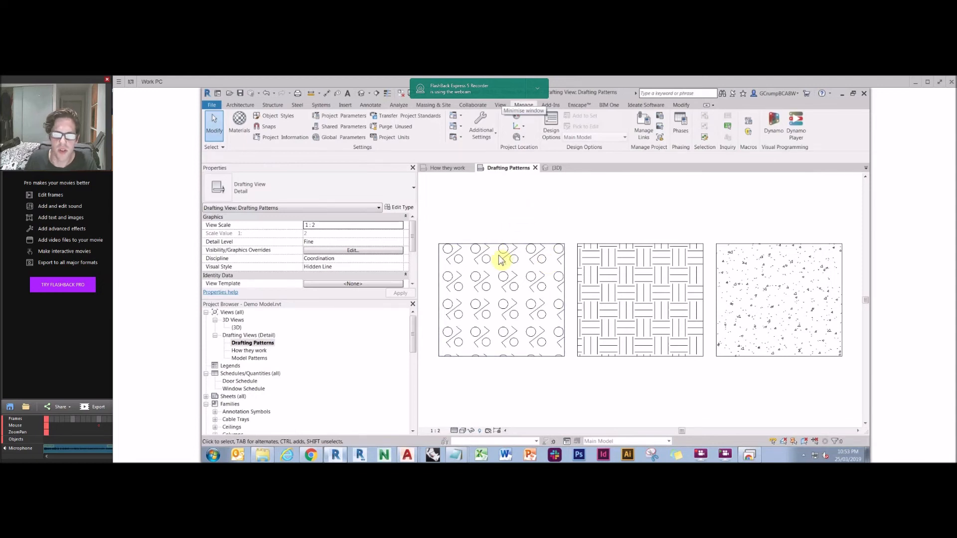
Step: Switch to Drawing3.dwg in AutoCAD
mouse_move(408, 458)
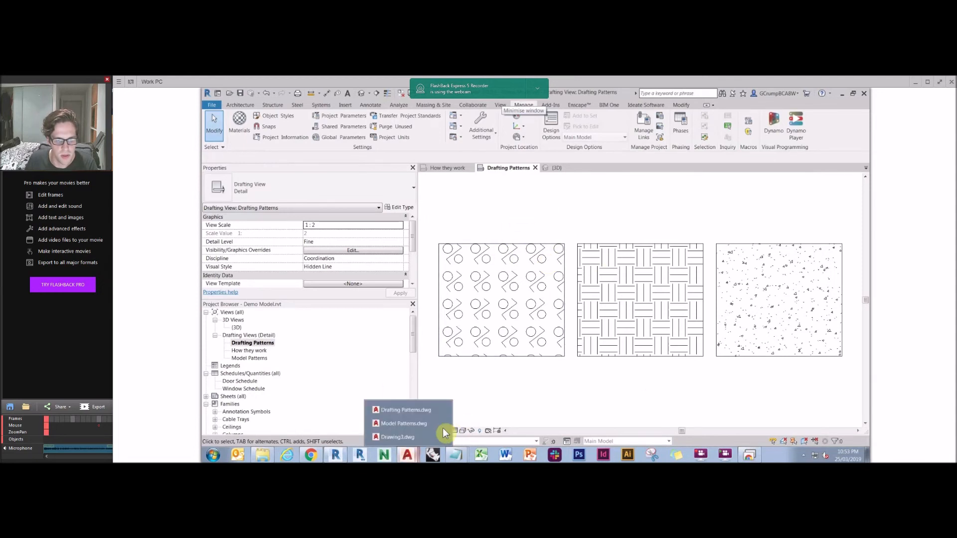
left_click(413, 438)
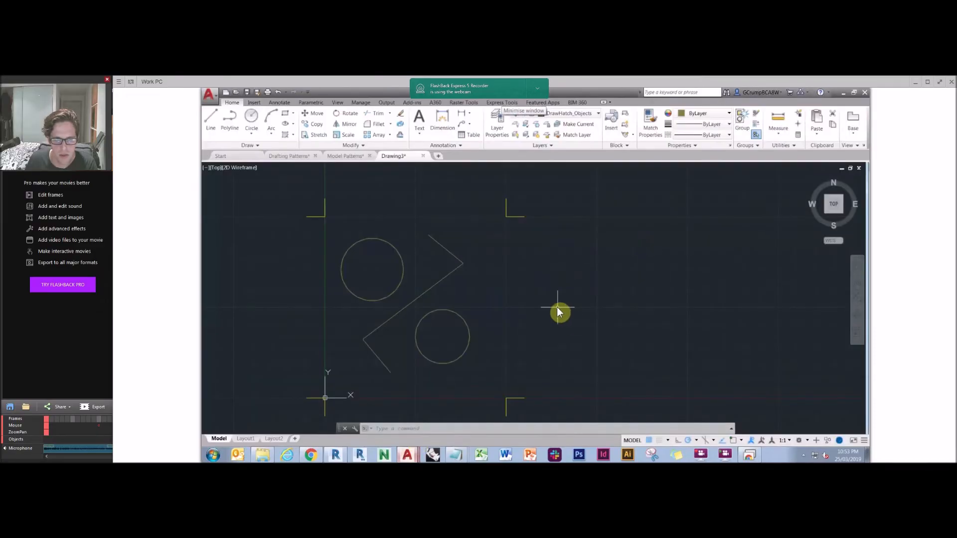
left_click(210, 119)
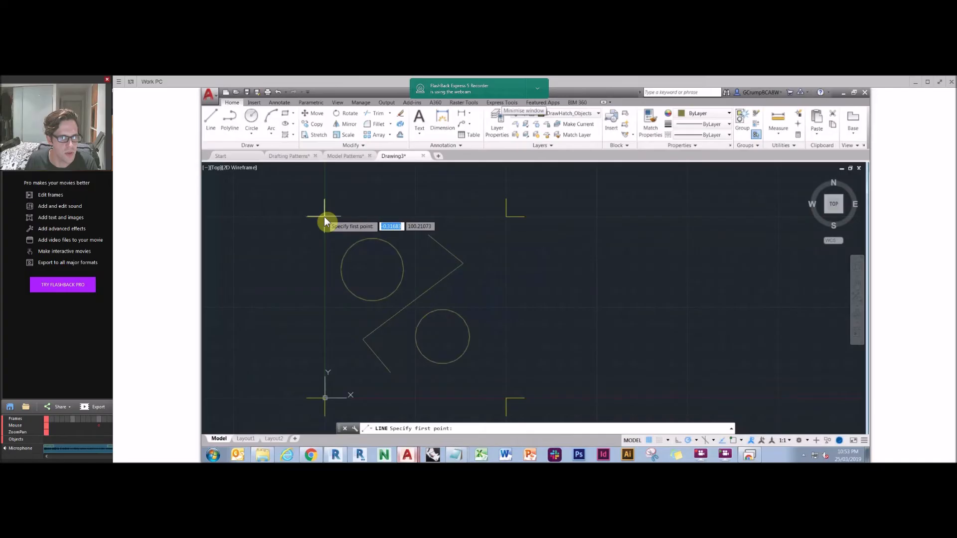
left_click(324, 216)
key("Escape")
key("Escape")
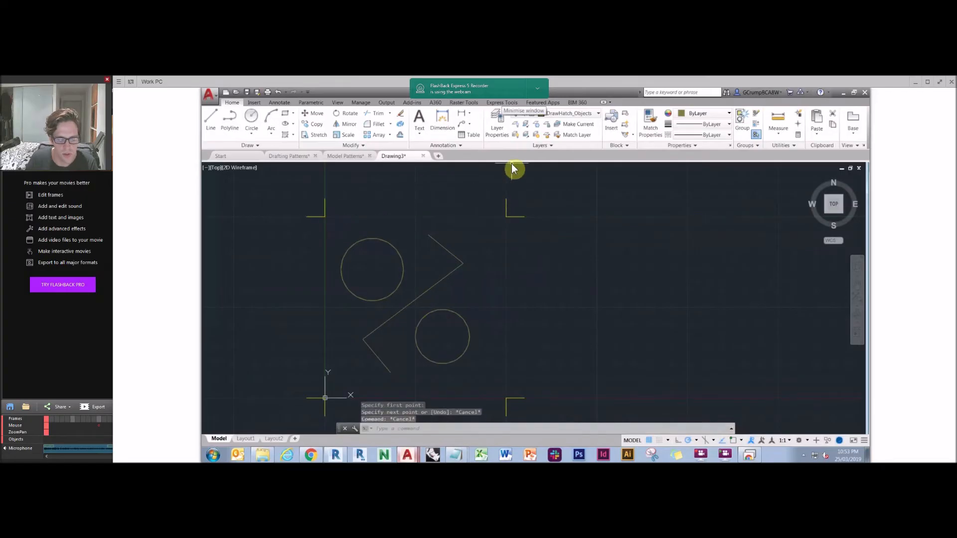
Step: Check the insertion units in the drawing units settings of Drawing3.dwg and close them without changes
type("un")
key("Return")
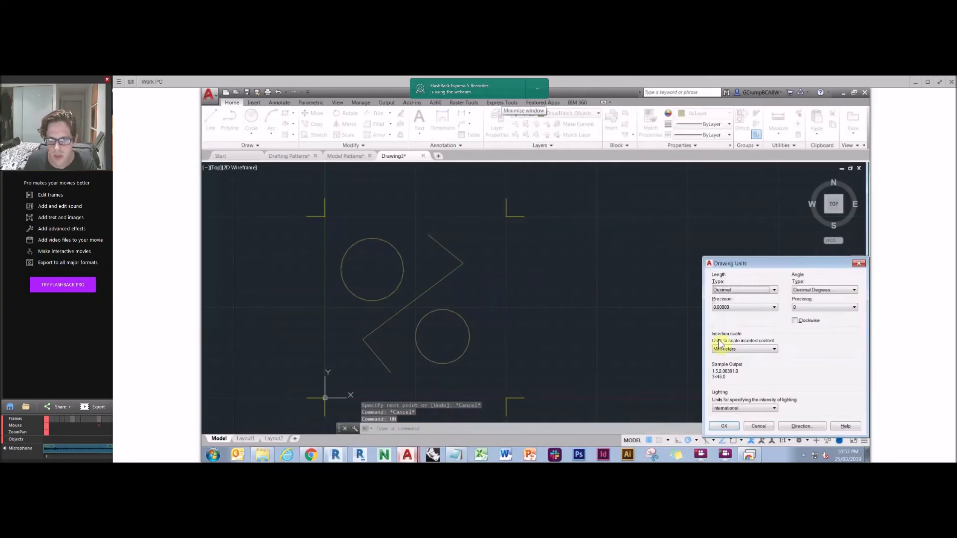
left_click(859, 263)
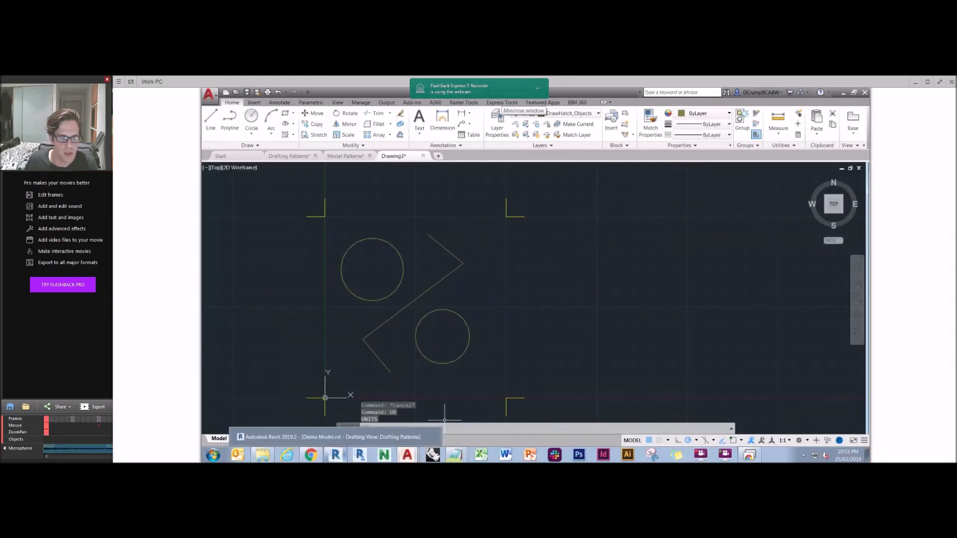
Step: Return by way of Revit to the Adobe Acrobat presentation and page forward to the Method 4 getpat.lsp slide
left_click(338, 452)
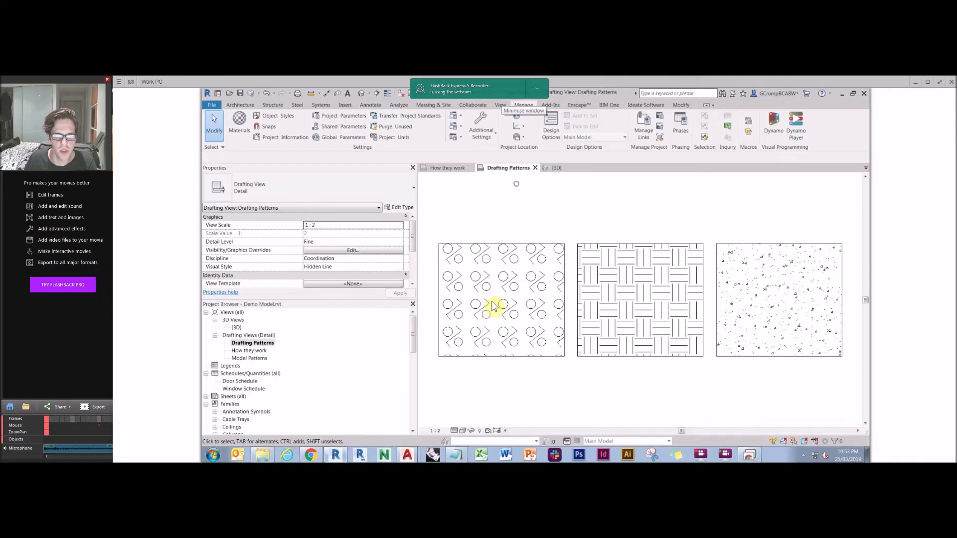
left_click(519, 101)
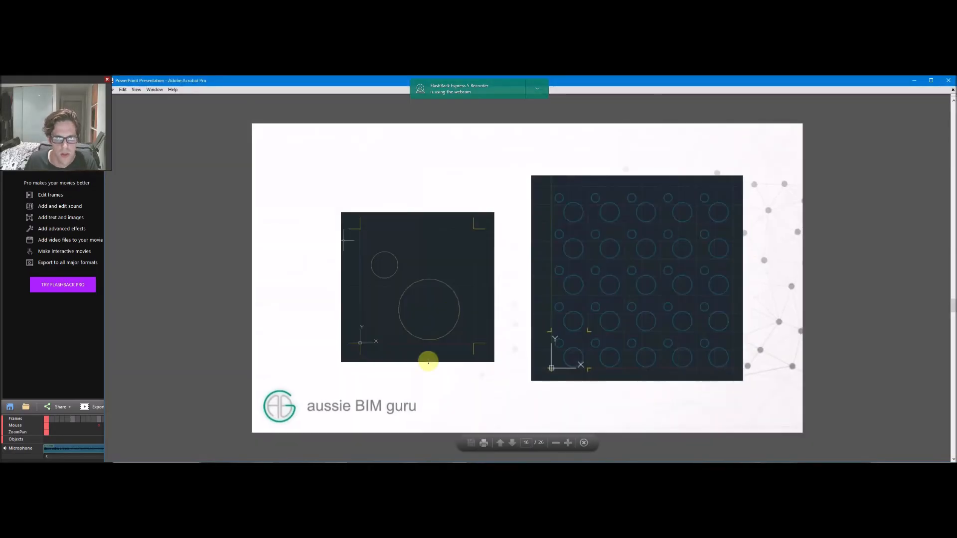
left_click(463, 200)
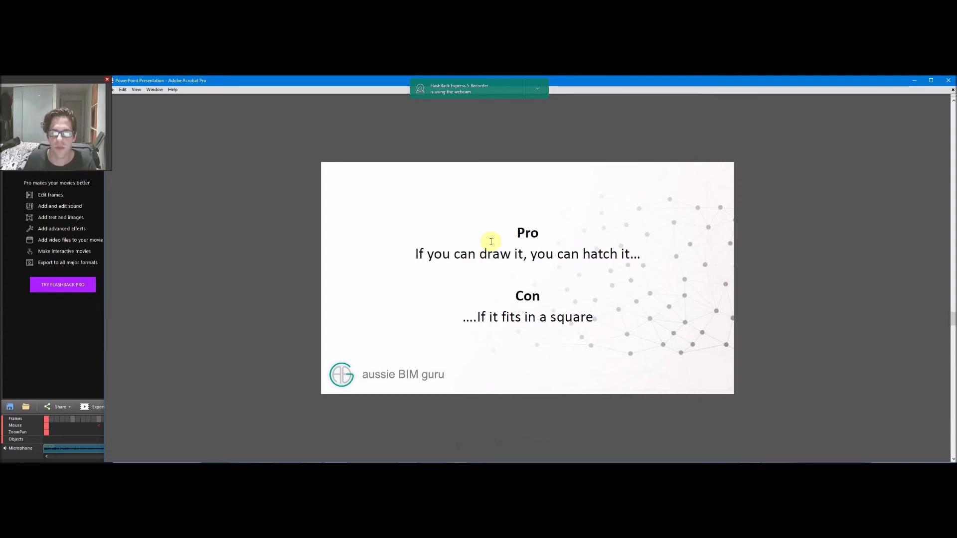
left_click(521, 225)
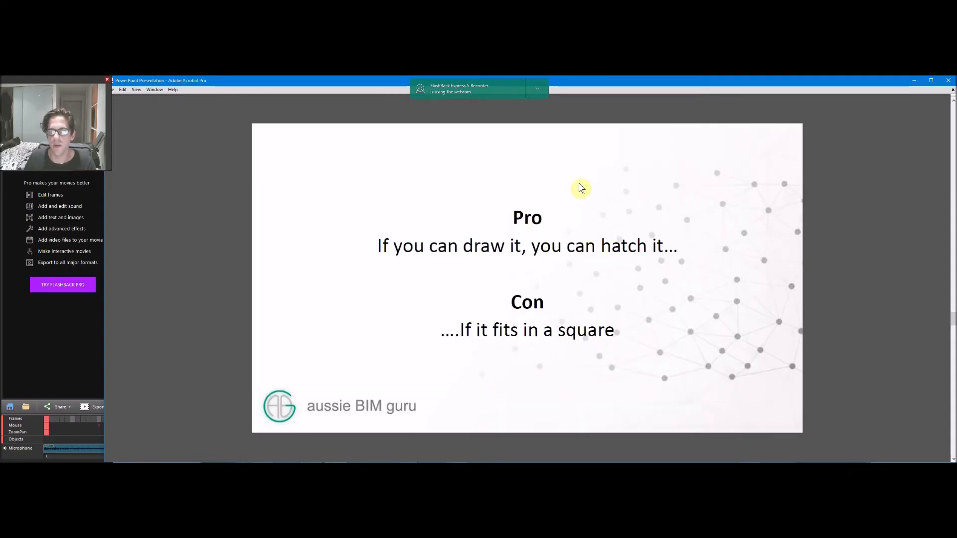
left_click(549, 213)
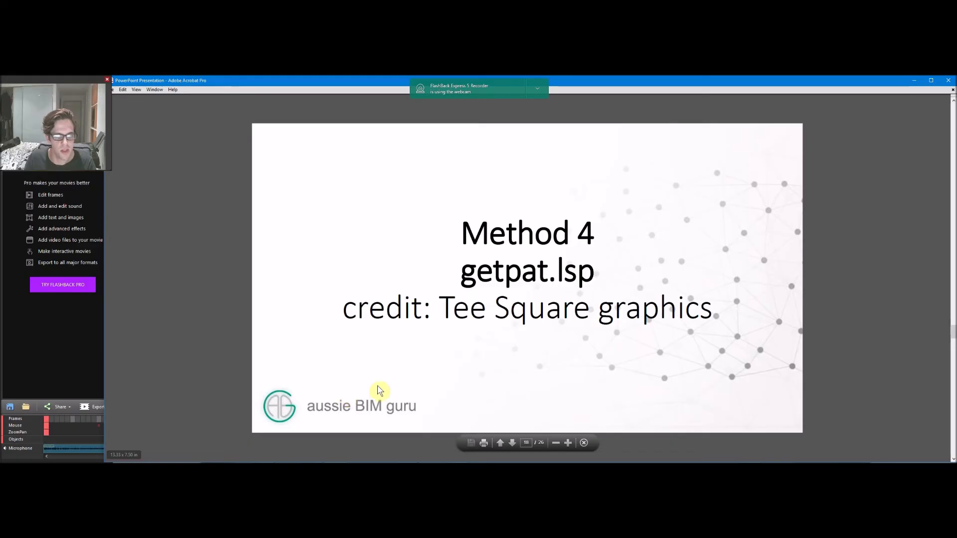
Step: Minimize the presentation and return to the Drafting Patterns drawing in AutoCAD with all three hatch squares in view
left_click(914, 81)
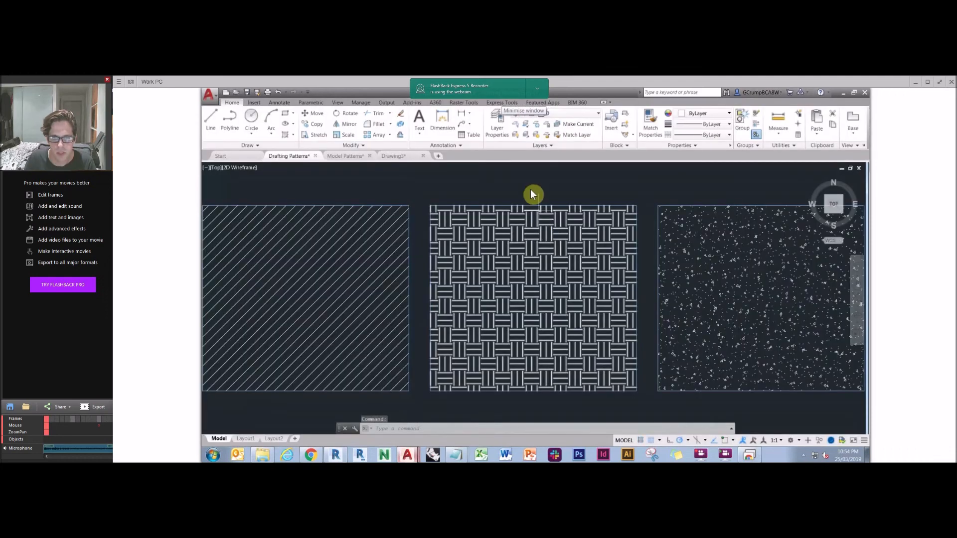
scroll(564, 191, "down", 2)
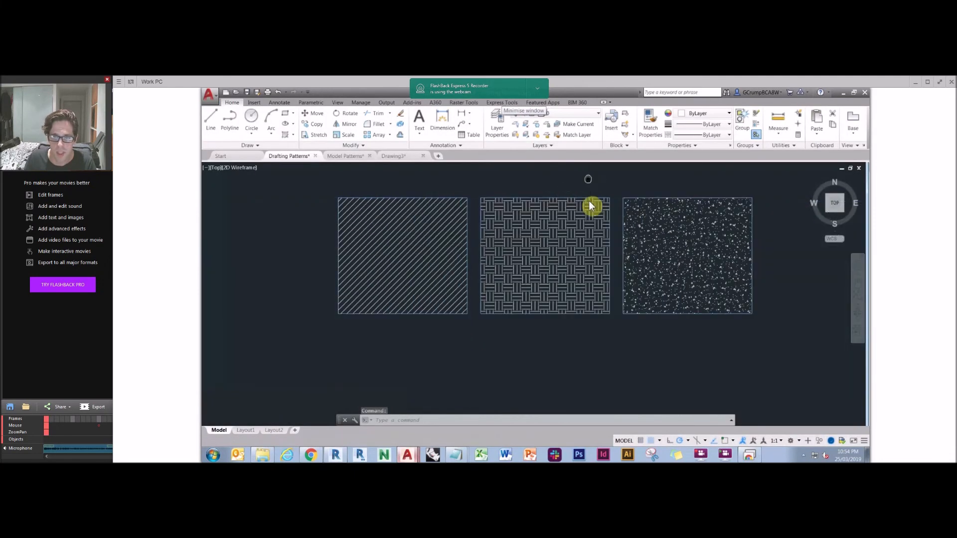
Step: Load getpat.lsp from the 4. Method - getpat folder into the Drafting Patterns drawing and close the start-up message
middle_click_drag(588, 201, 587, 222)
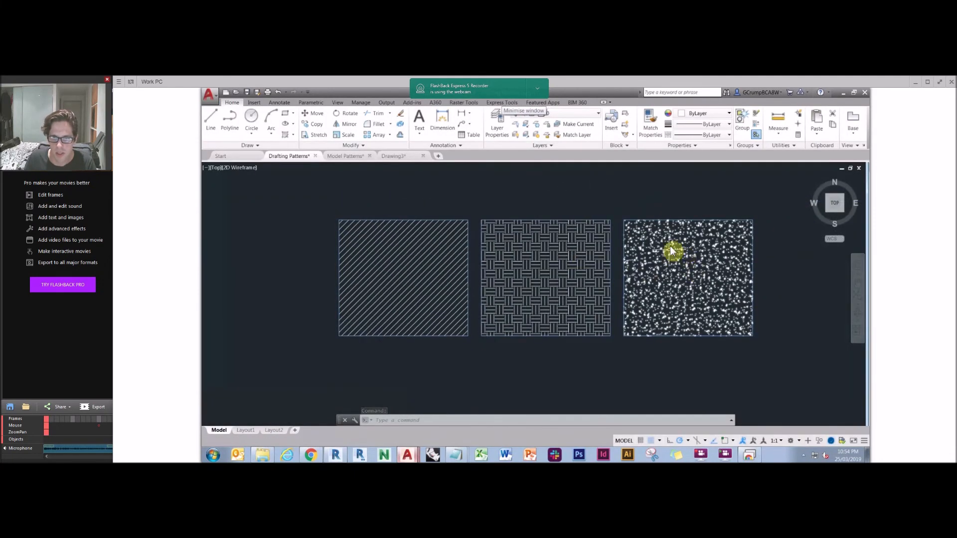
left_click(262, 454)
left_click(516, 204)
double_click(518, 204)
key("BackSpace")
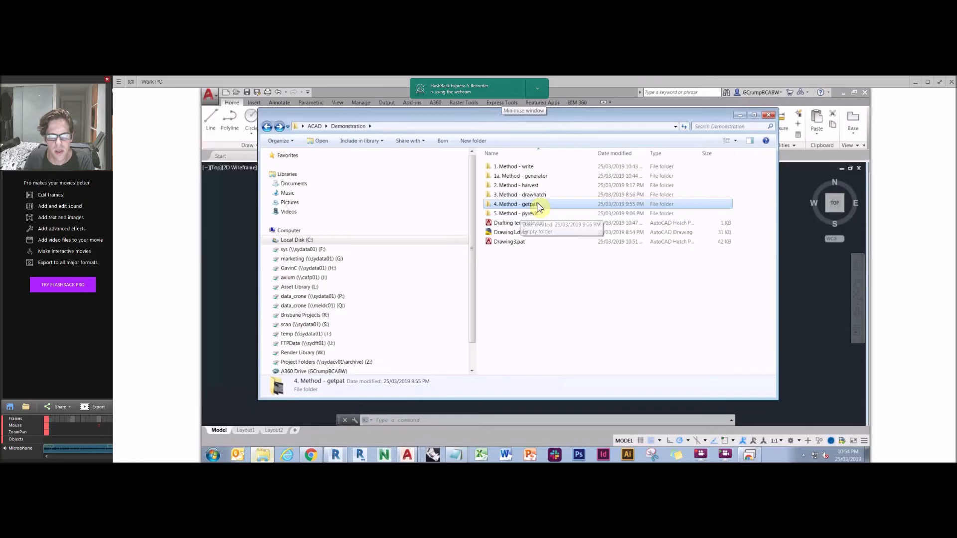
double_click(536, 206)
left_click(513, 223)
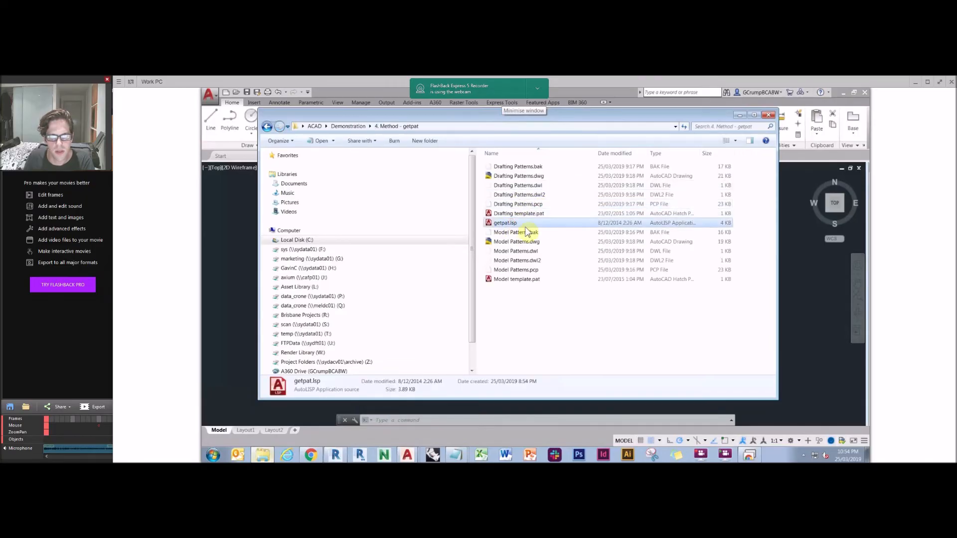
left_click_drag(505, 225, 799, 280)
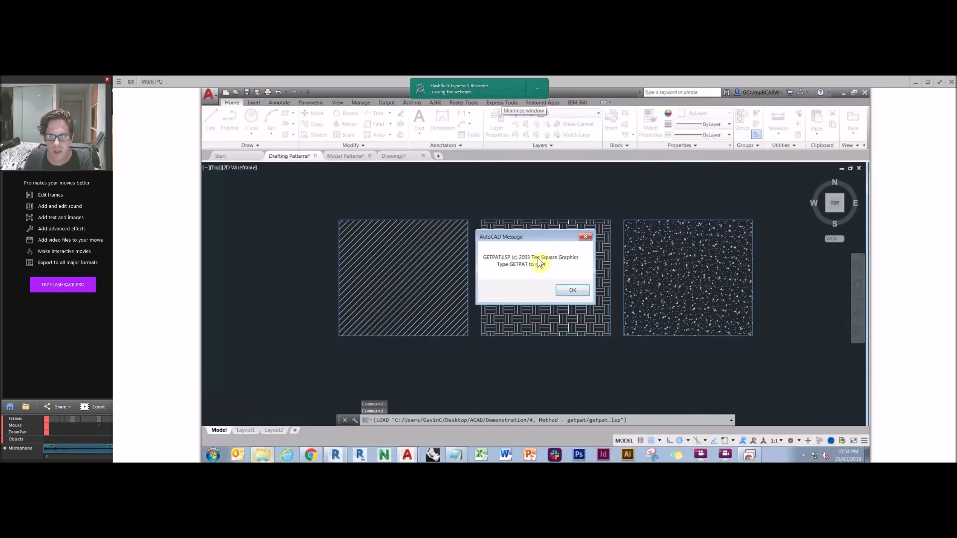
left_click(571, 290)
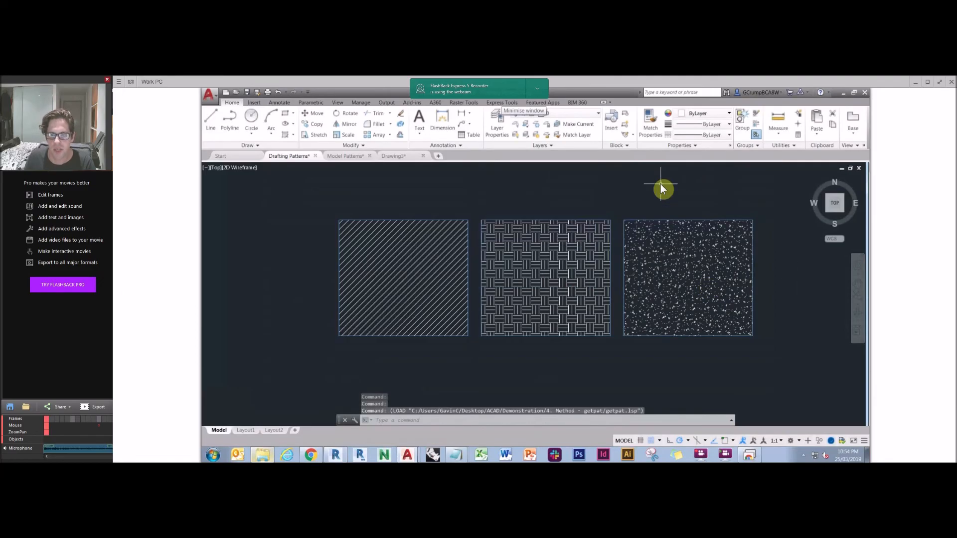
type("getpa")
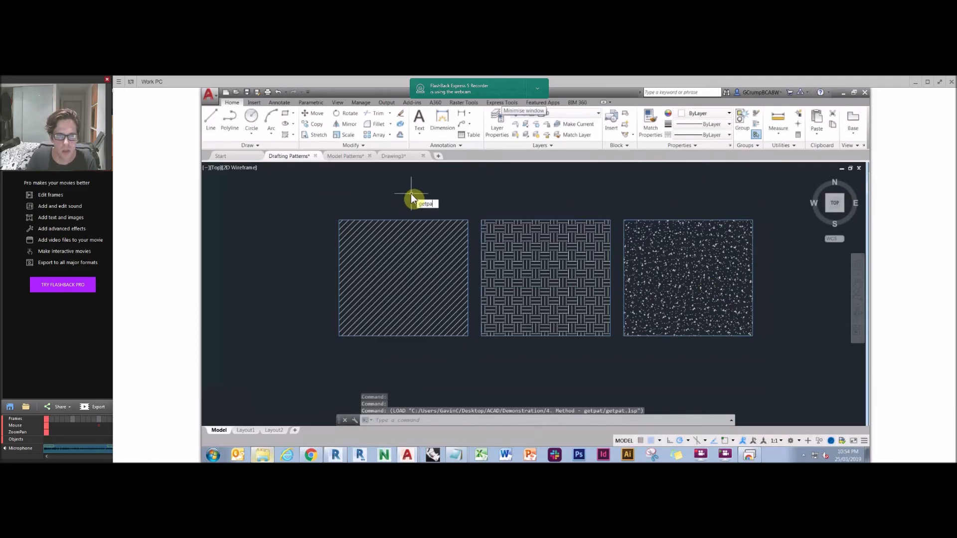
type("t")
key("Return")
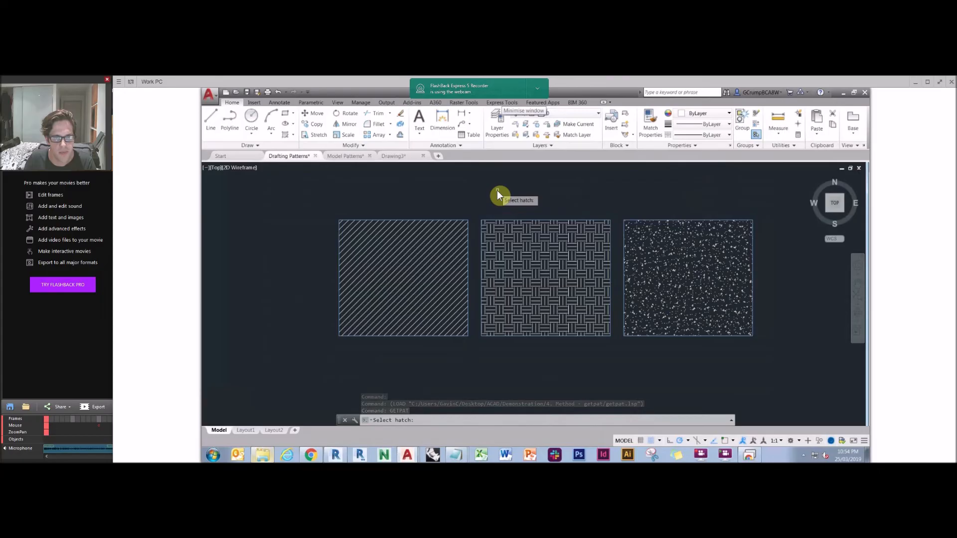
key("Escape")
Step: Save the drawing as Drafting Patterns.dwg in the 4. Method - getpat folder, replacing the existing file
left_click(208, 97)
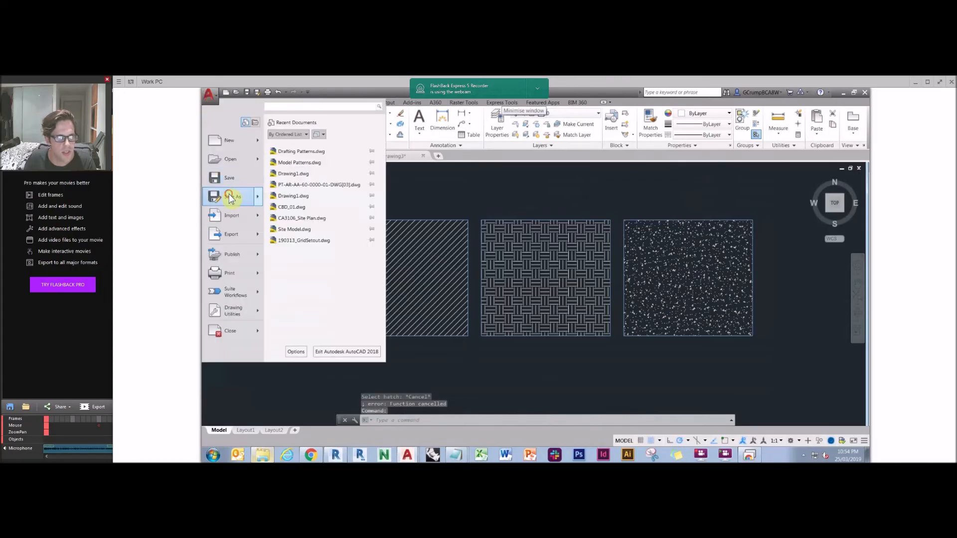
left_click(228, 197)
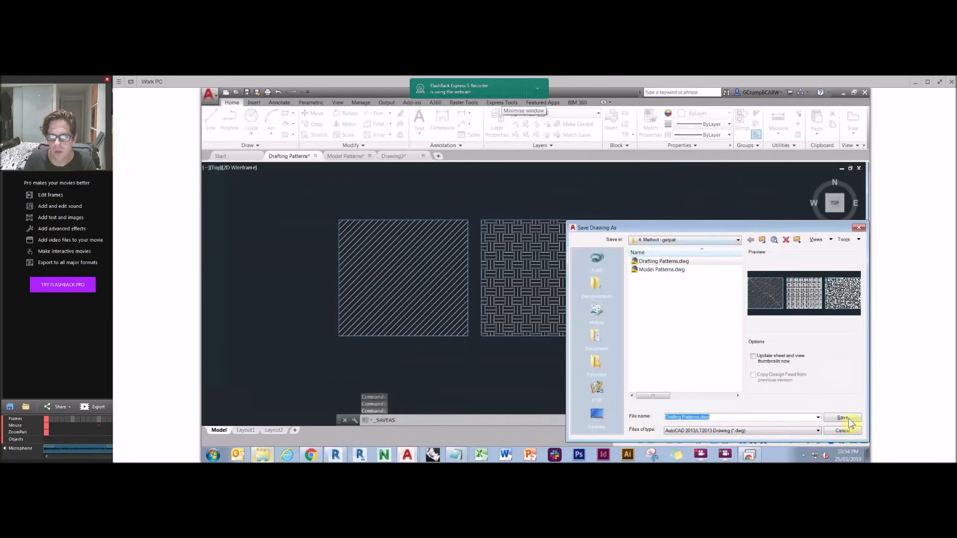
left_click(842, 419)
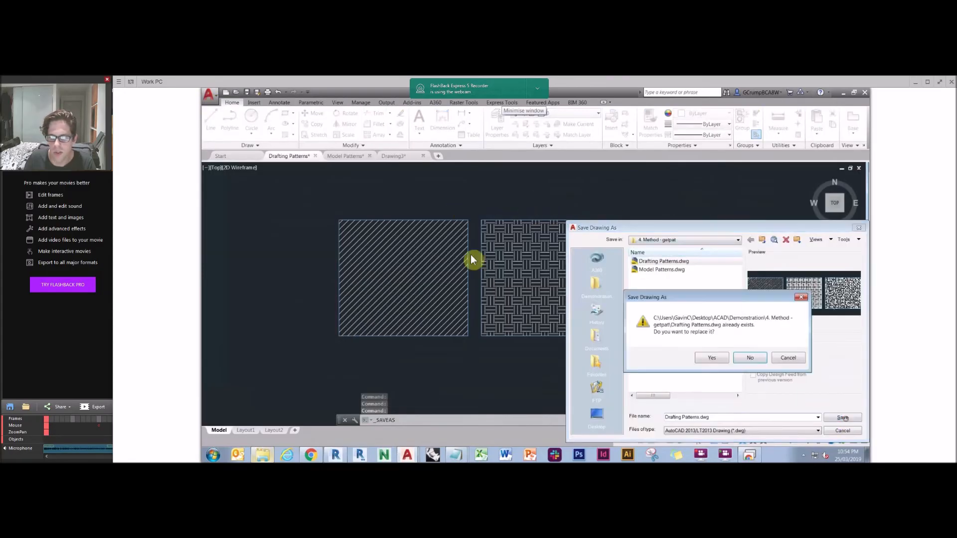
left_click(711, 358)
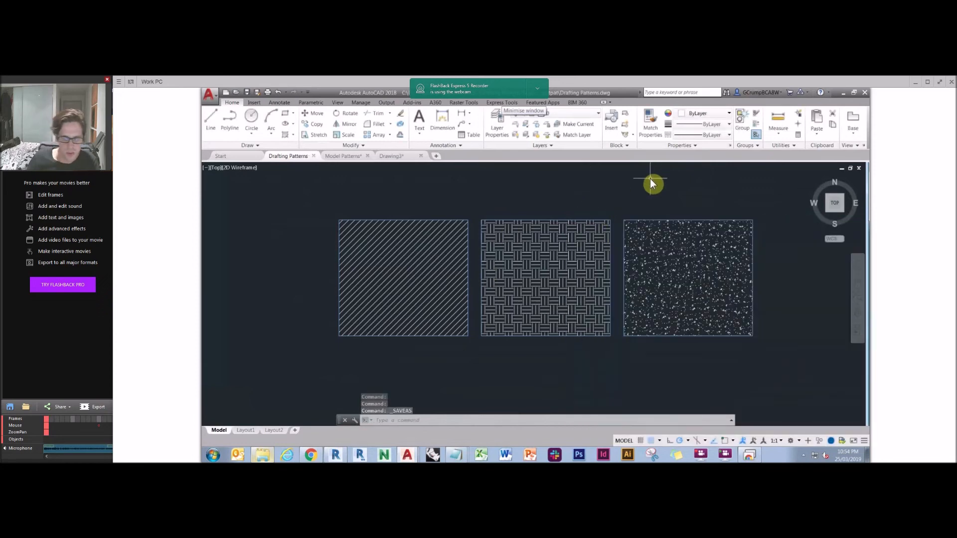
Step: Run GETPAT on the speckled concrete hatch in the third square to write its definition to a pattern file
type("getpat")
key("Return")
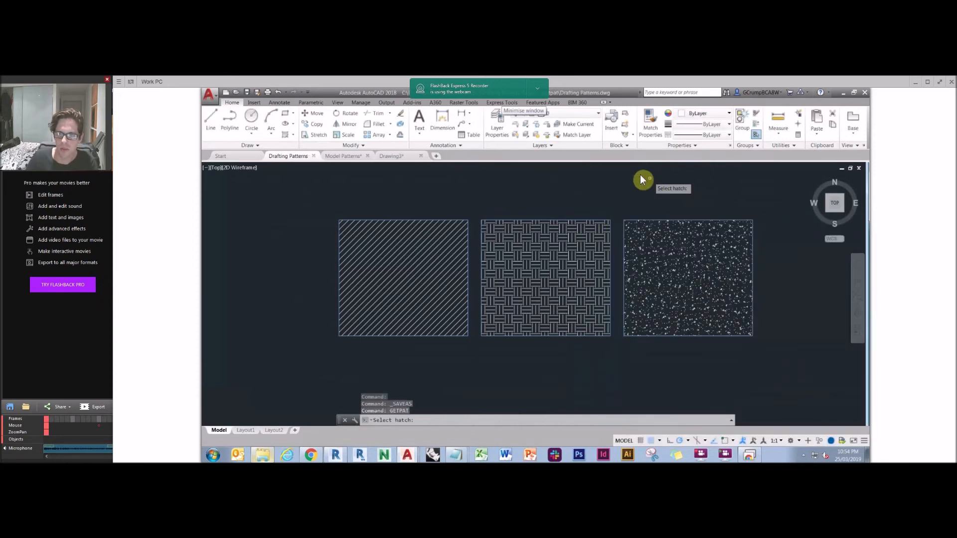
left_click(690, 242)
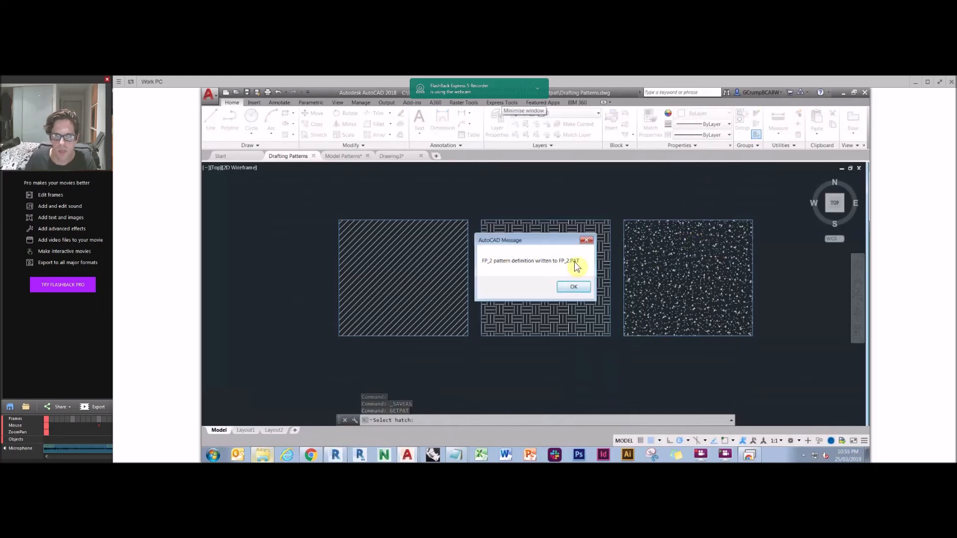
left_click(573, 286)
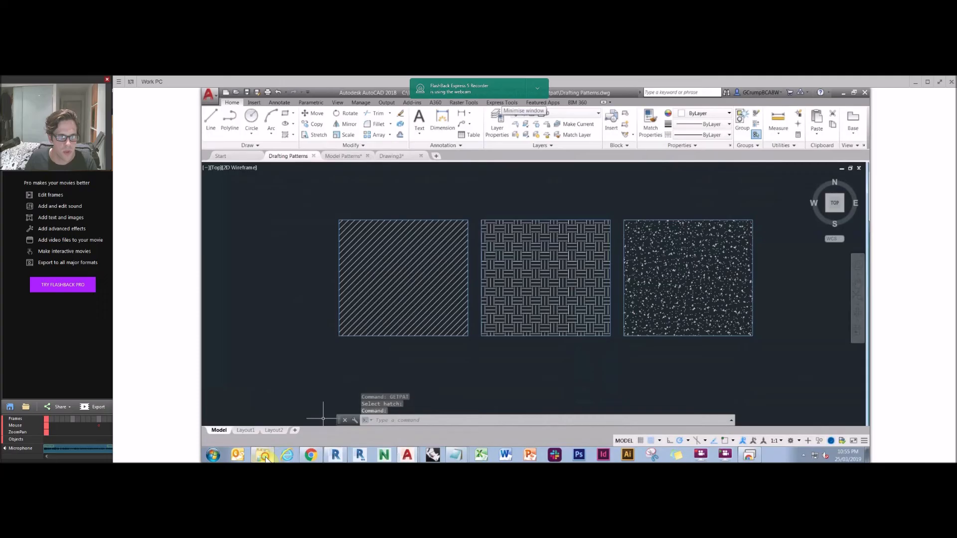
Step: Open FP_2.pat from the 4. Method - getpat folder in Notepad and move its window clear of the file list
left_click(262, 454)
left_click(507, 224)
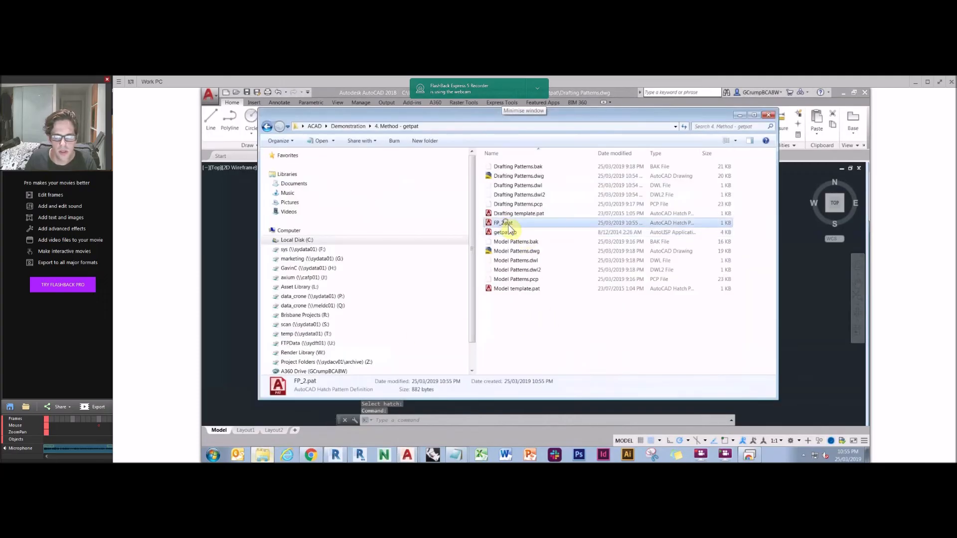
double_click(505, 224)
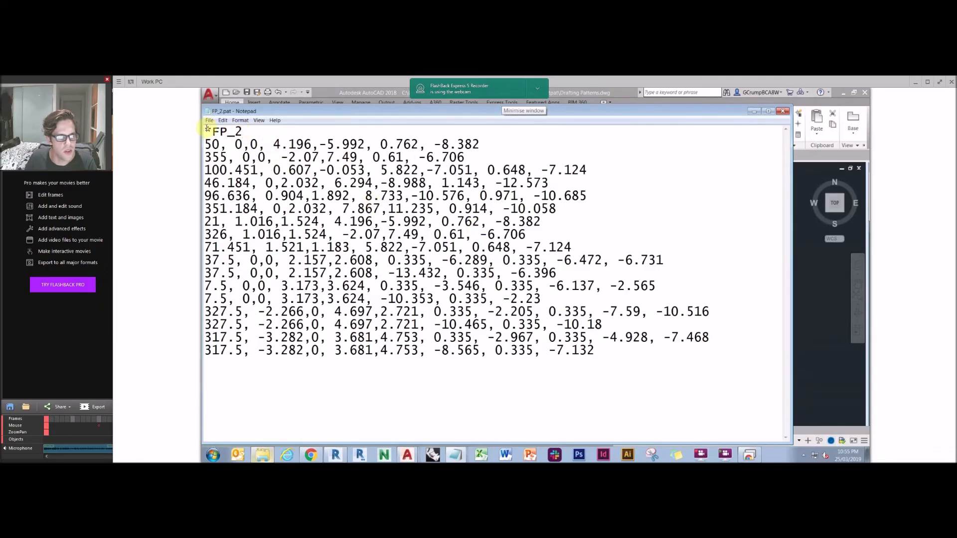
left_click_drag(292, 111, 301, 234)
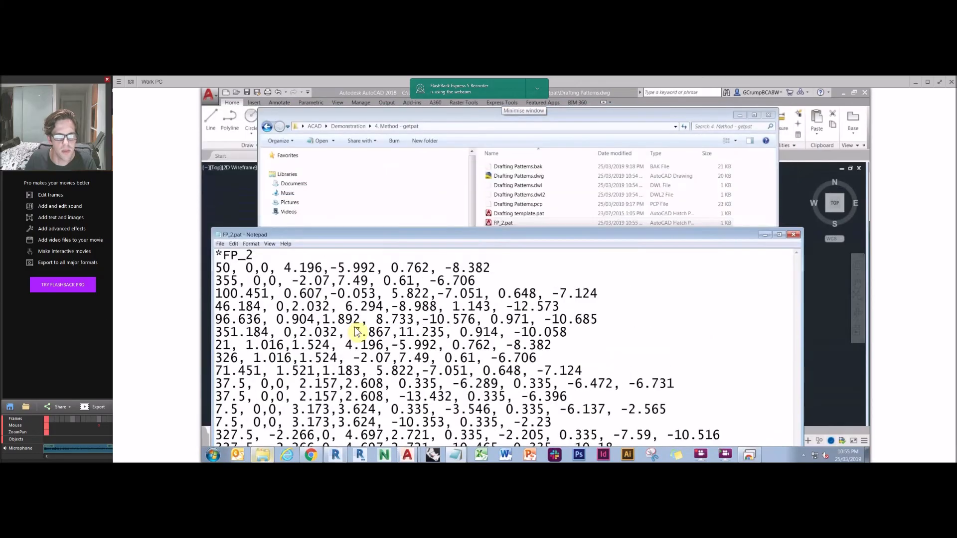
left_click_drag(357, 332, 373, 341)
Step: Open Drafting template.pat from the 1. Method - write folder and copy its header from the version line through the DRAFTING type line
left_click(534, 300)
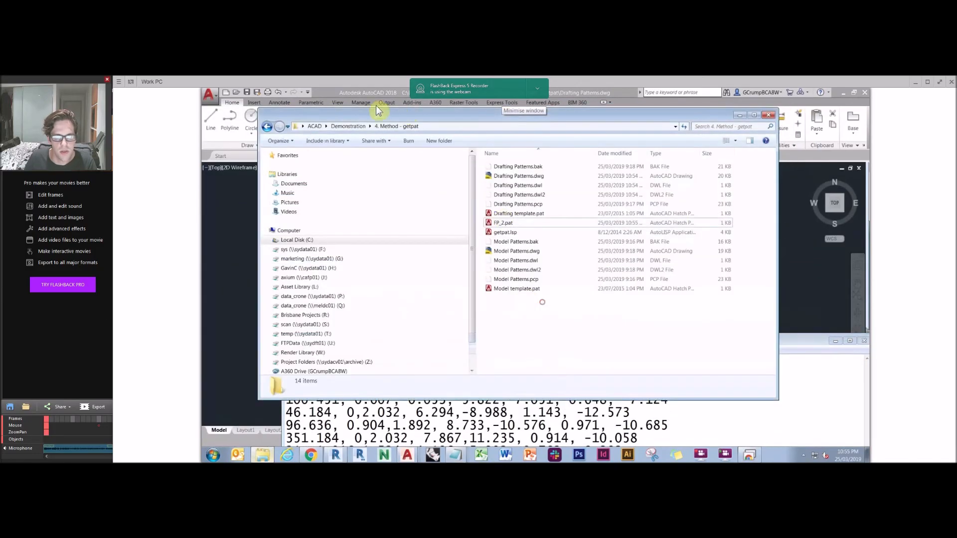
left_click(351, 127)
double_click(516, 166)
double_click(518, 195)
left_click(337, 181, "shift")
key("ctrl+c")
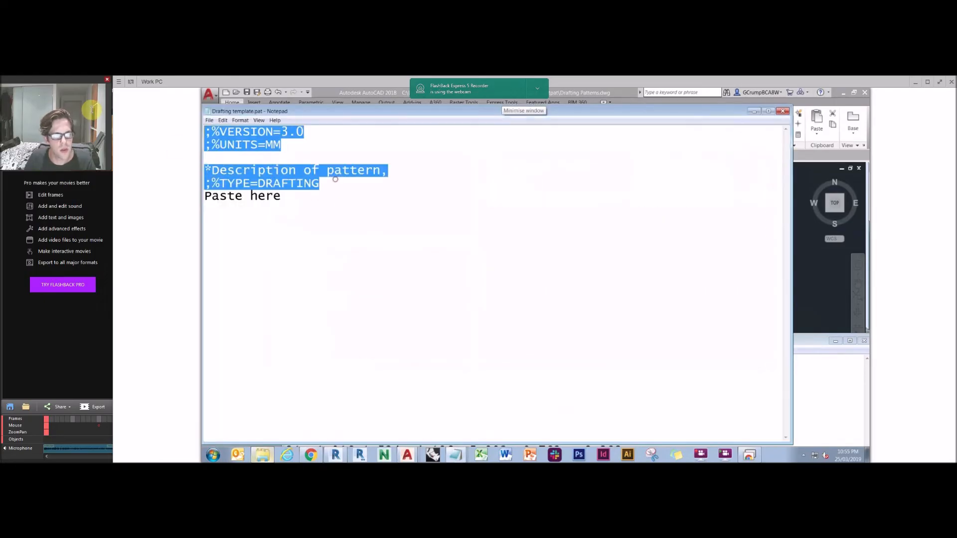
Step: Insert blank lines at the start of FP_2.pat and paste the copied drafting header above the pattern definition
key("alt+Tab")
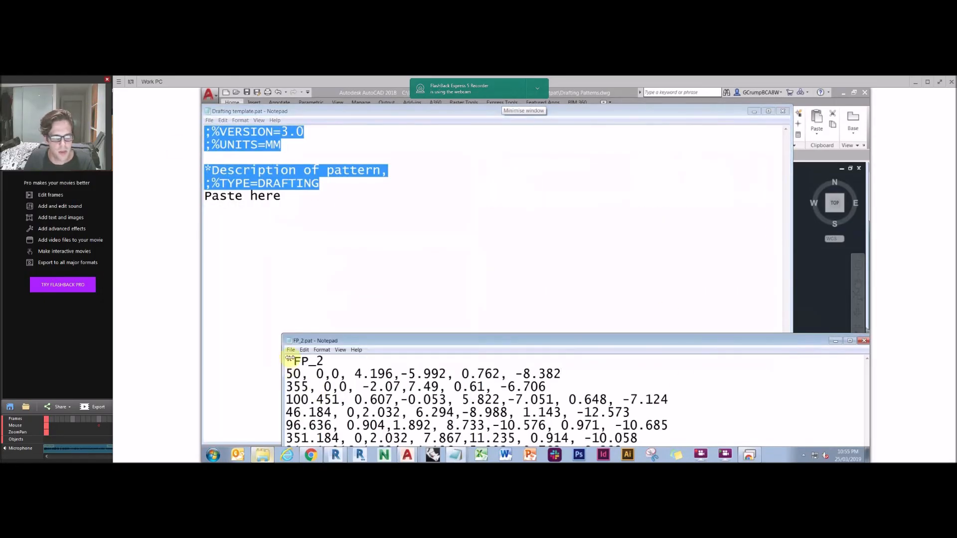
left_click(289, 360)
key("Return")
key("Return")
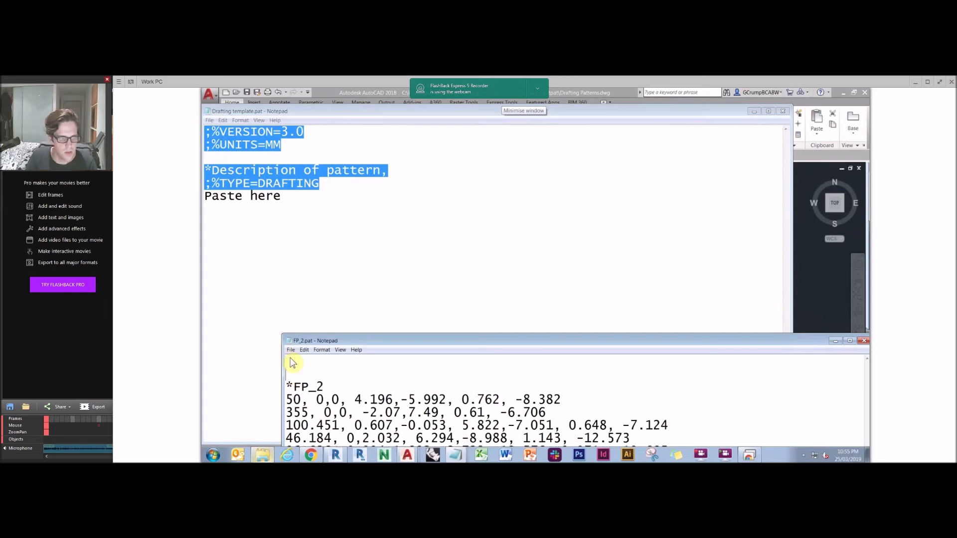
key("ctrl+v")
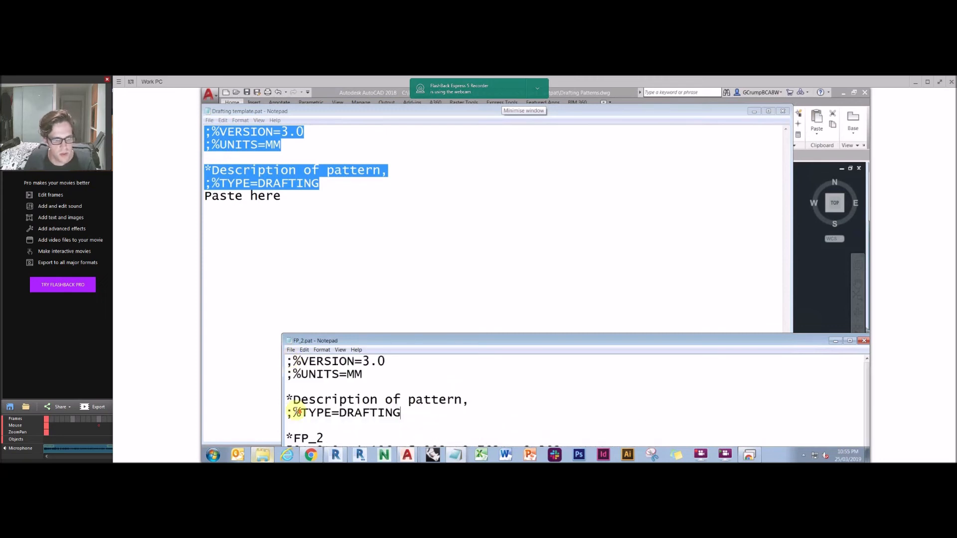
Step: Remove the old *FP_2 line with its blank line and replace the description text with "Concrete1,"
scroll(290, 399, "down", 1)
left_click_drag(322, 408, 272, 409)
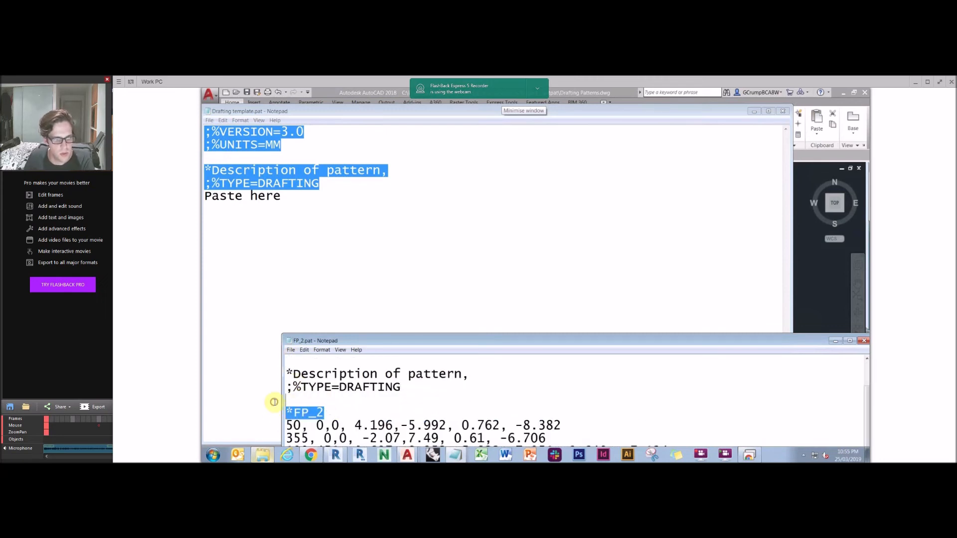
key("BackSpace")
key("BackSpace")
key("BackSpace")
left_click_drag(455, 398, 295, 399)
key("Caps_Lock")
type("C")
key("Caps_Lock")
type("oncrete1,")
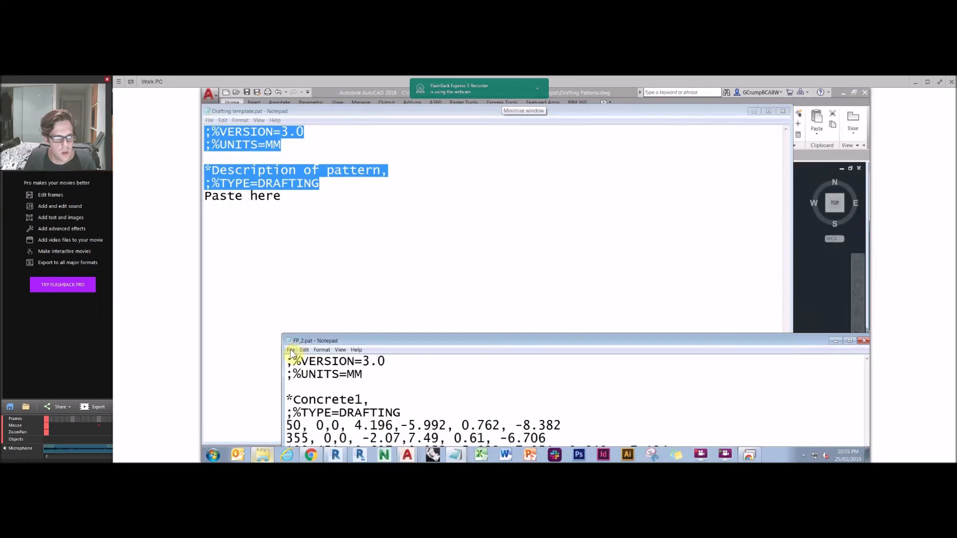
Step: Save the edited pattern as concrete2.pat in the 4. Method - getpat folder and close its Notepad window
left_click(290, 350)
left_click(315, 384)
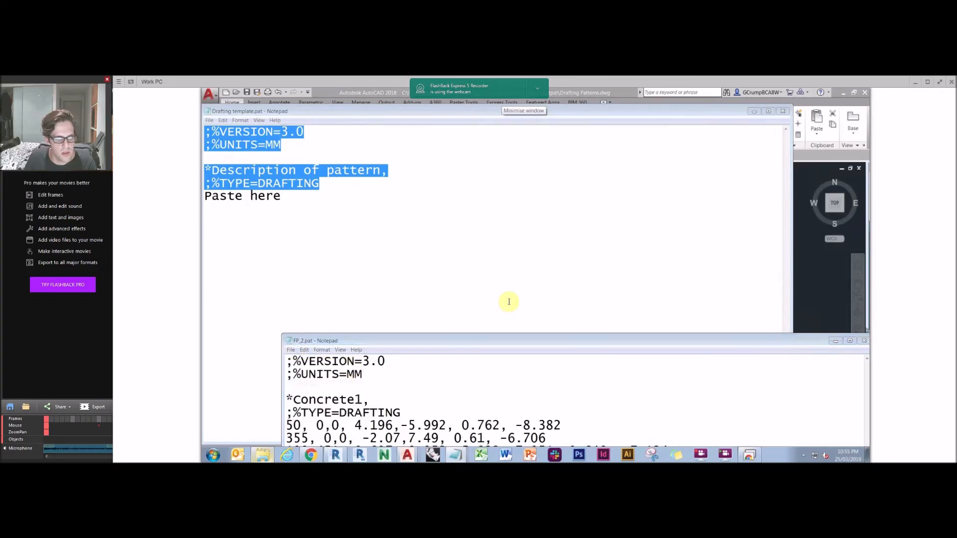
left_click(426, 411)
left_click(386, 427)
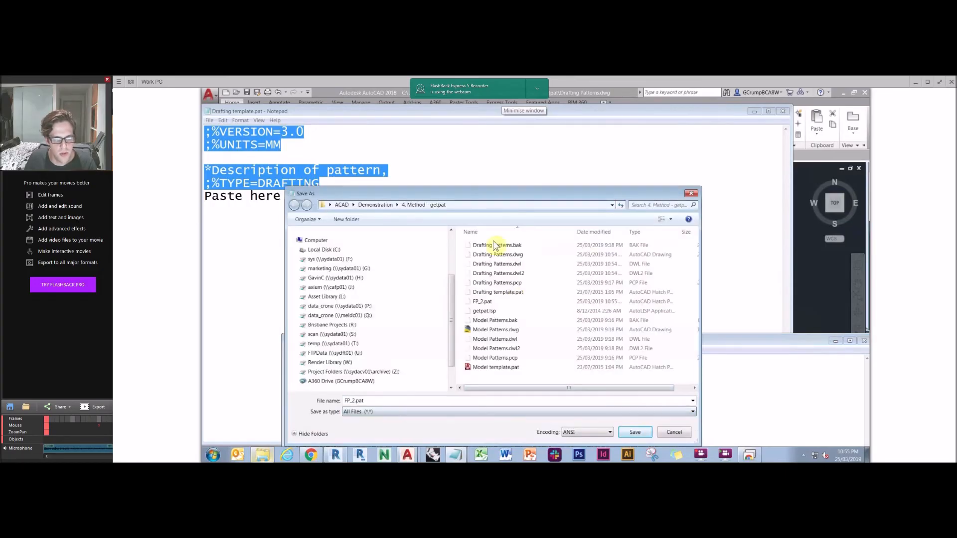
left_click(349, 400)
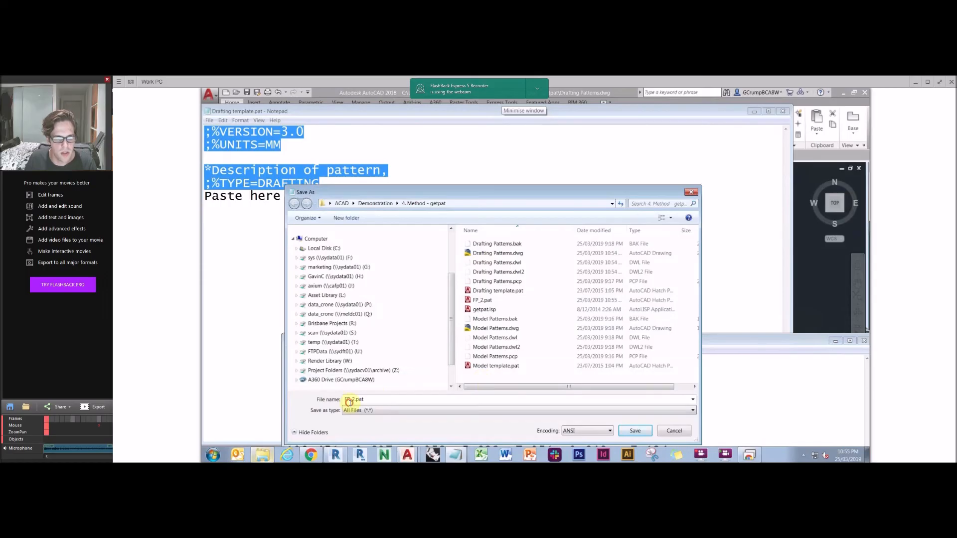
key("shift+Home")
type("concrete")
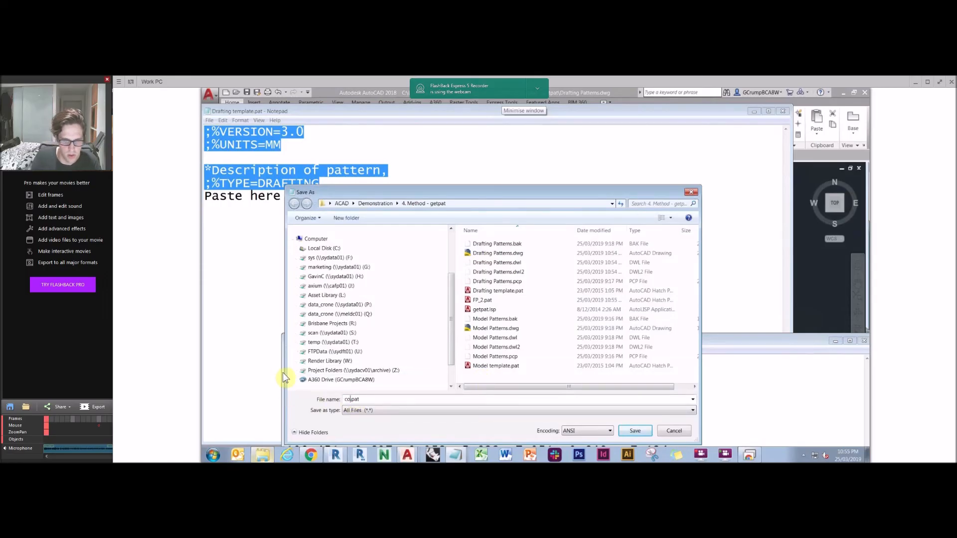
key("Return")
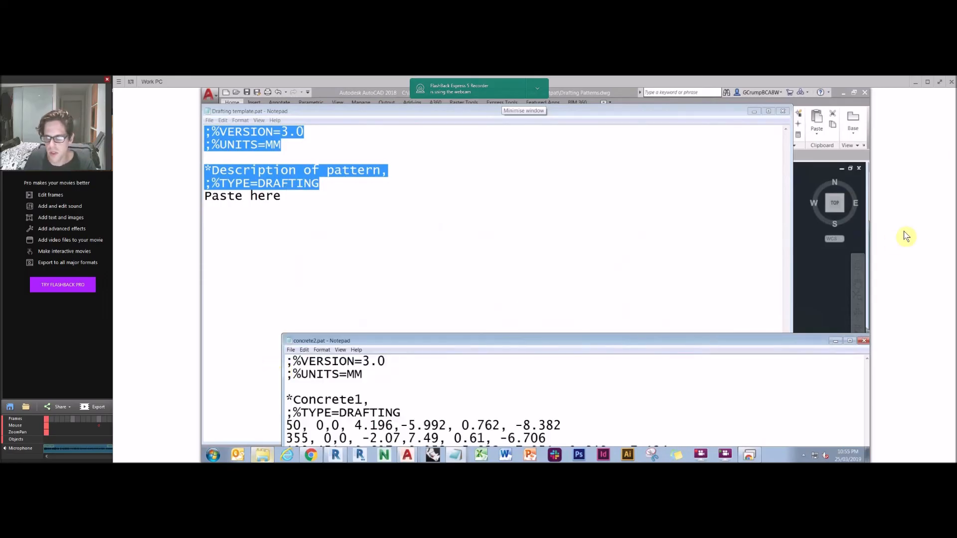
left_click(863, 341)
Step: Switch to Revit and open the Fill Patterns settings, dismissing the save reminder without saving the project
left_click(337, 453)
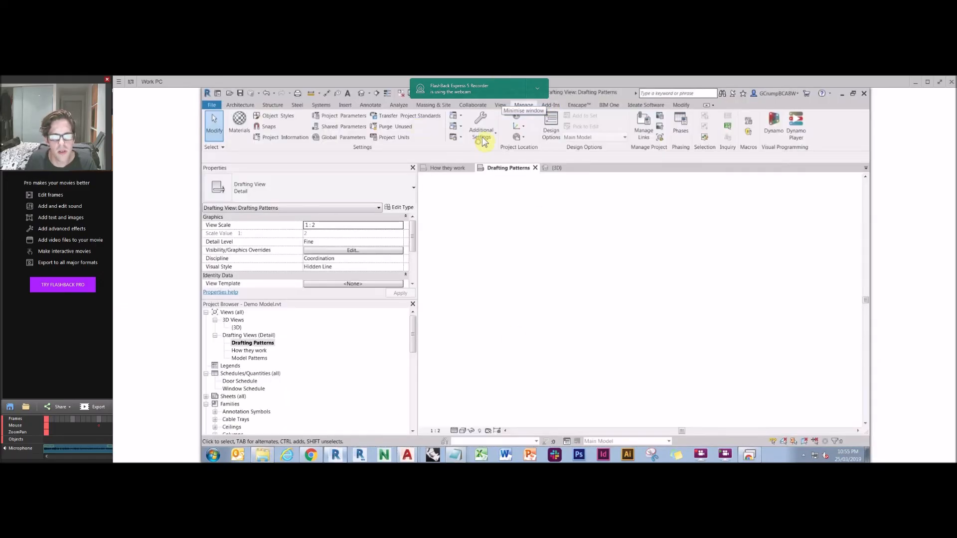
left_click(482, 142)
left_click(495, 152)
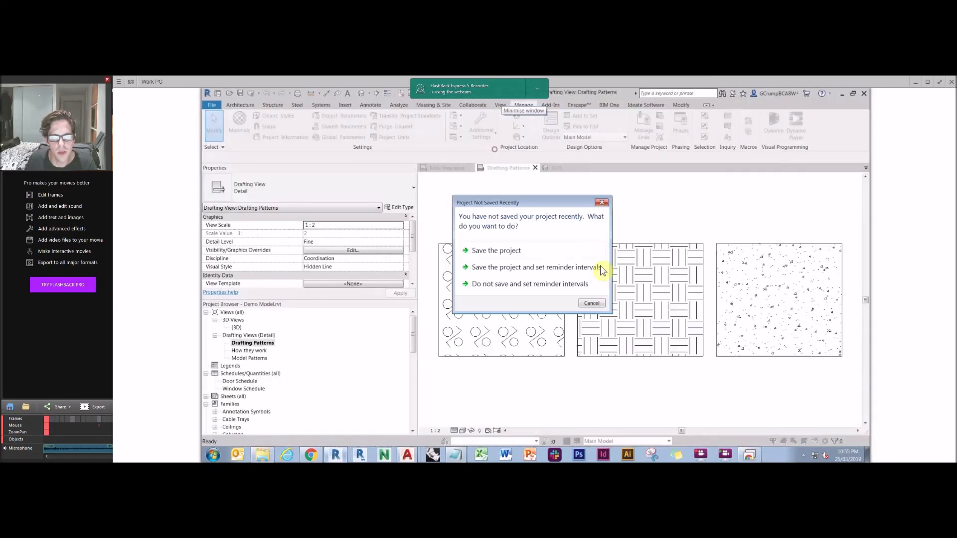
left_click(602, 204)
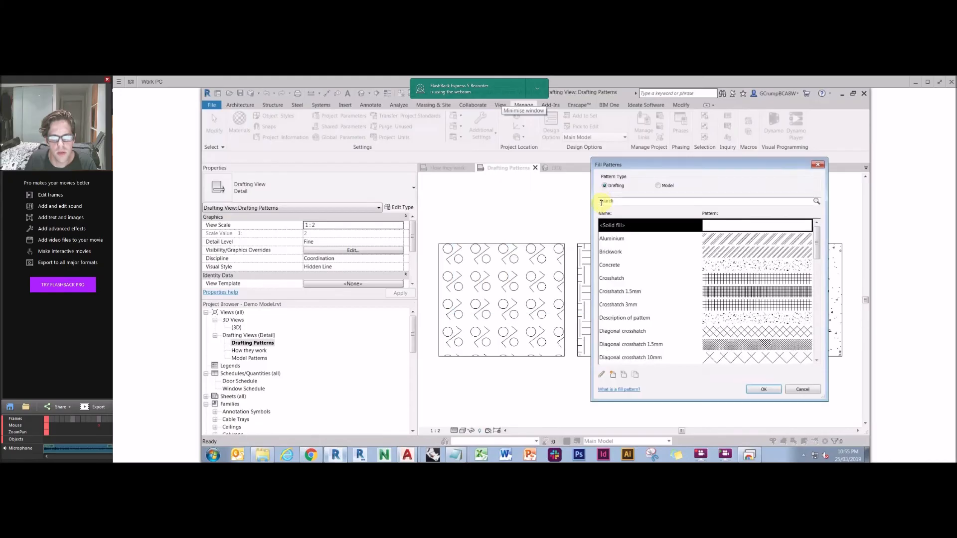
Step: Import concrete2.pat from the 4. Method - getpat folder as a new custom drafting fill pattern and accept the Fill Patterns settings
left_click(612, 375)
left_click(550, 279)
left_click(577, 314)
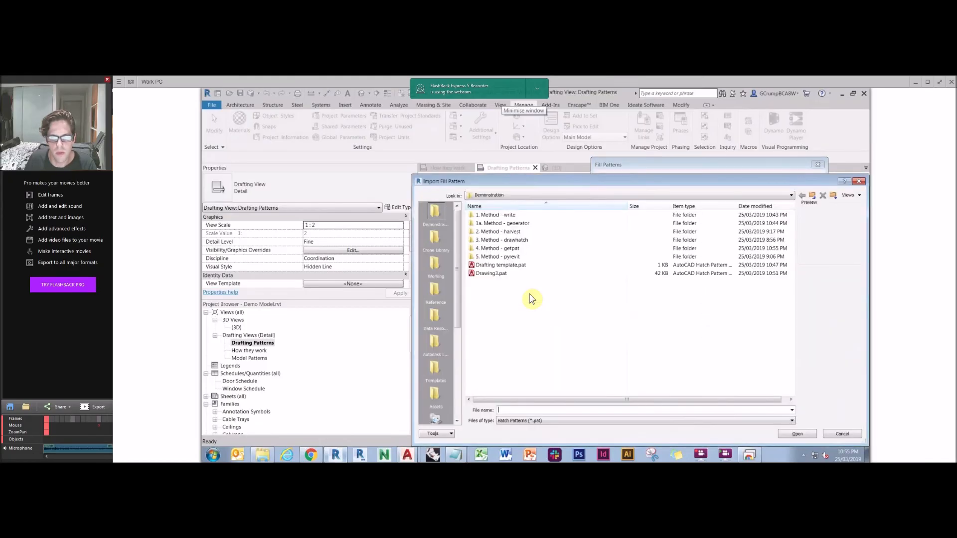
double_click(513, 249)
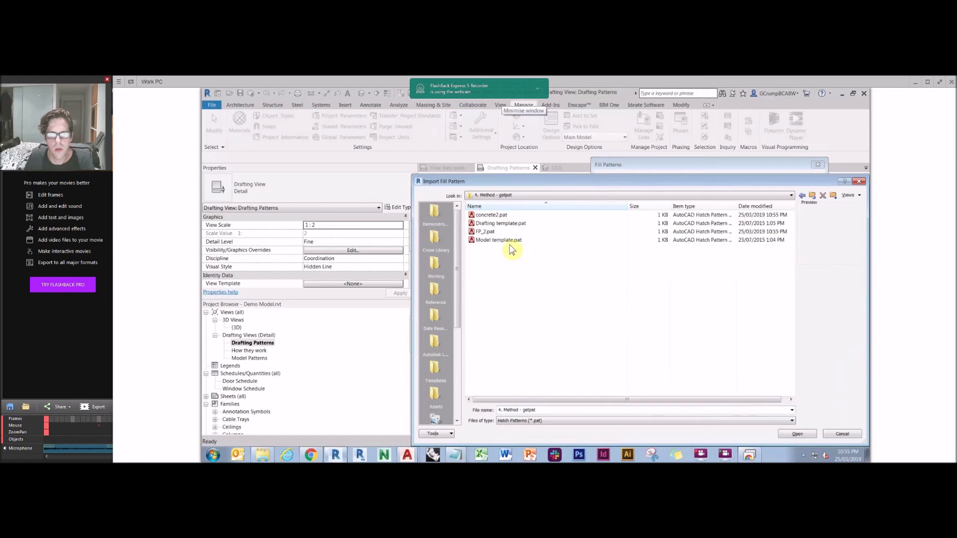
left_click(496, 215)
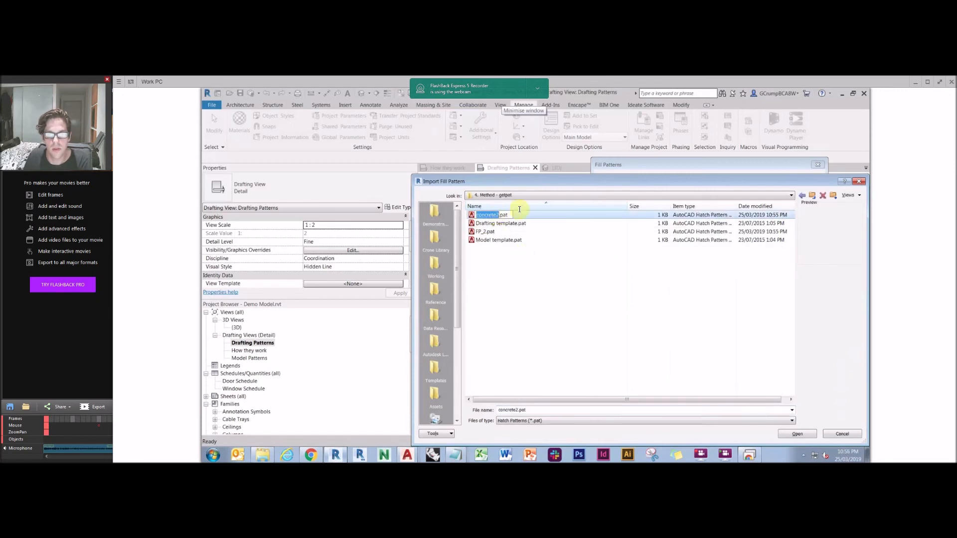
left_click(504, 214)
double_click(505, 215)
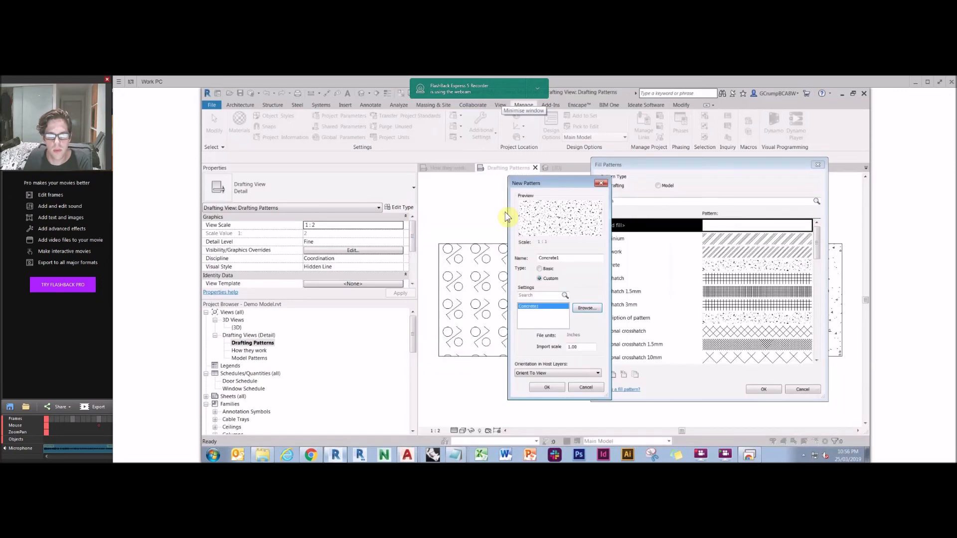
left_click(550, 382)
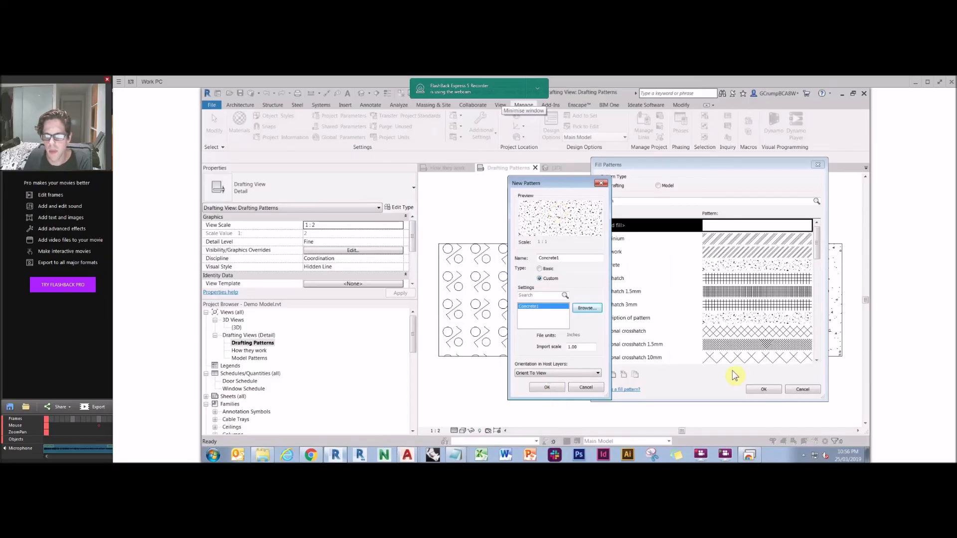
left_click(763, 389)
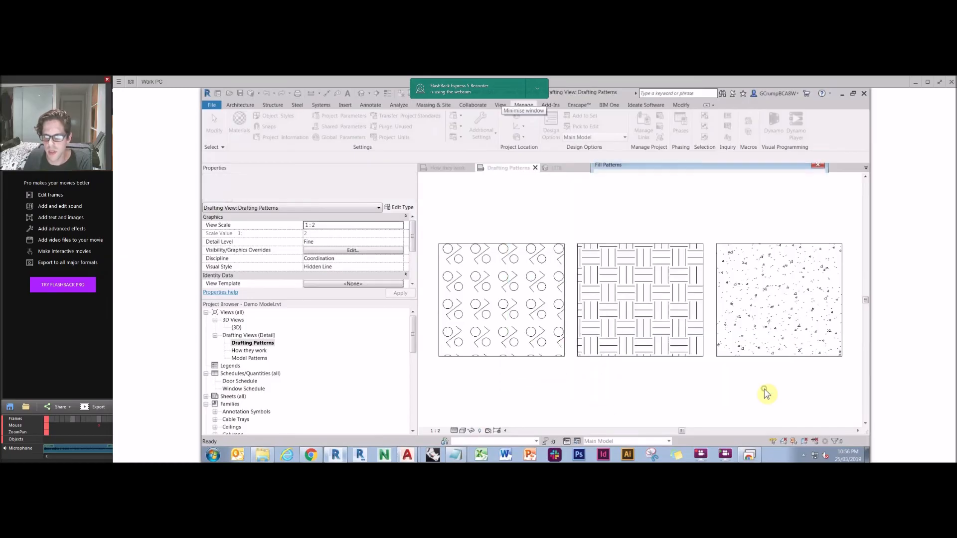
Step: Override the middle filled region's foreground surface pattern with Concrete1 in this view
left_click(737, 247)
left_click(678, 247)
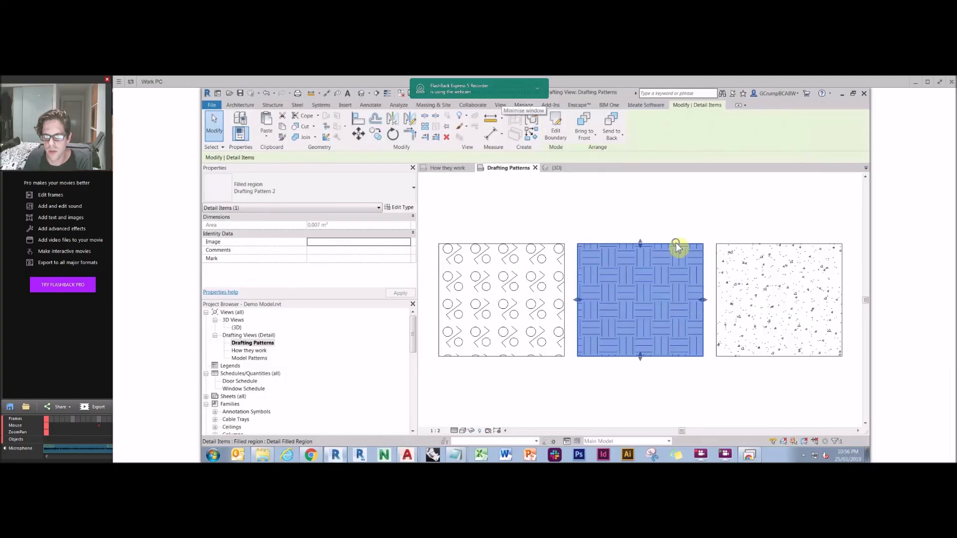
right_click(677, 245)
mouse_move(759, 287)
left_click(792, 287)
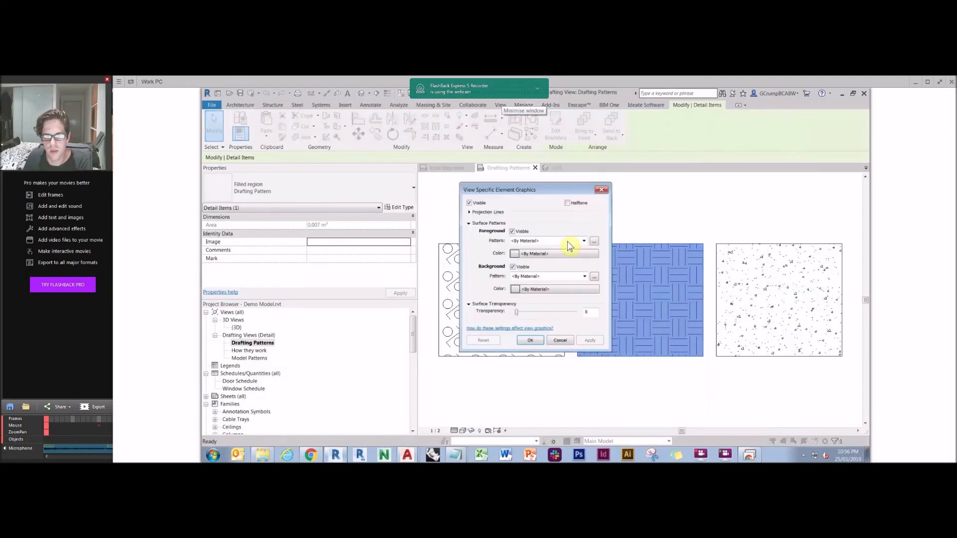
left_click(534, 242)
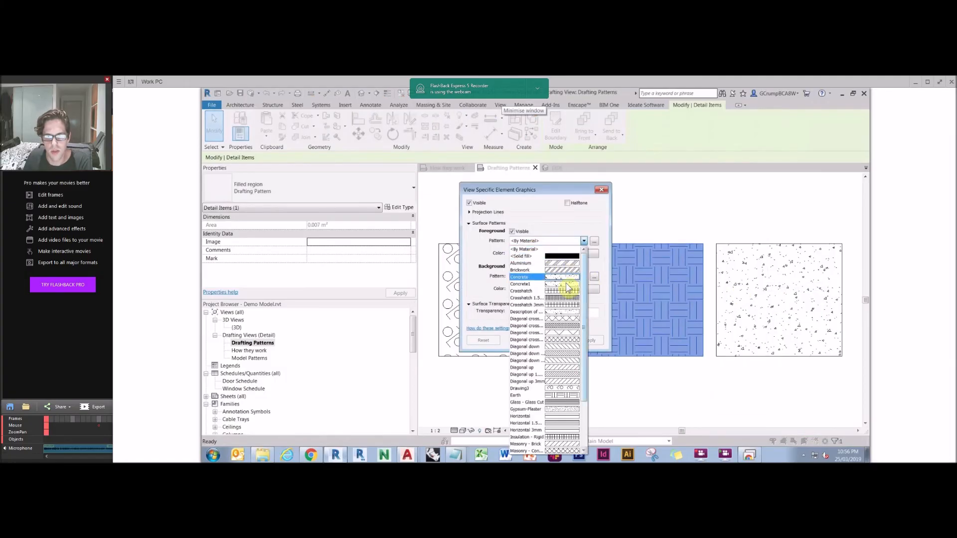
left_click(560, 284)
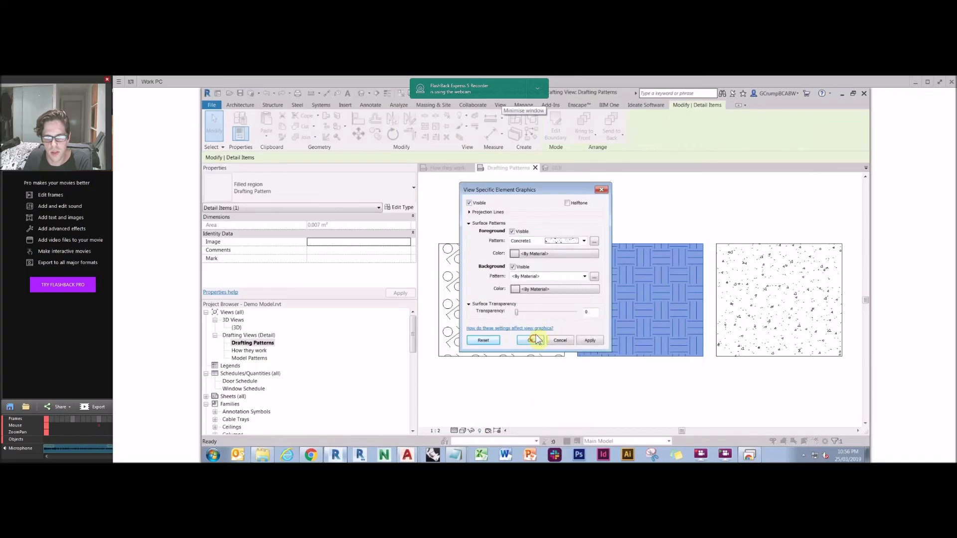
left_click(534, 339)
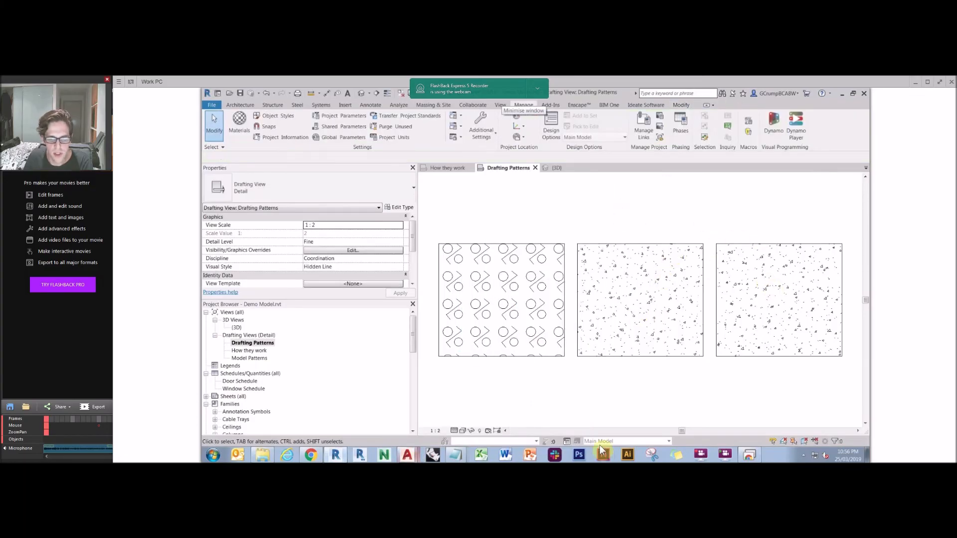
Step: Bring up the Demonstration folder in File Explorer and switch to Drafting Patterns.dwg in AutoCAD
left_click(263, 455)
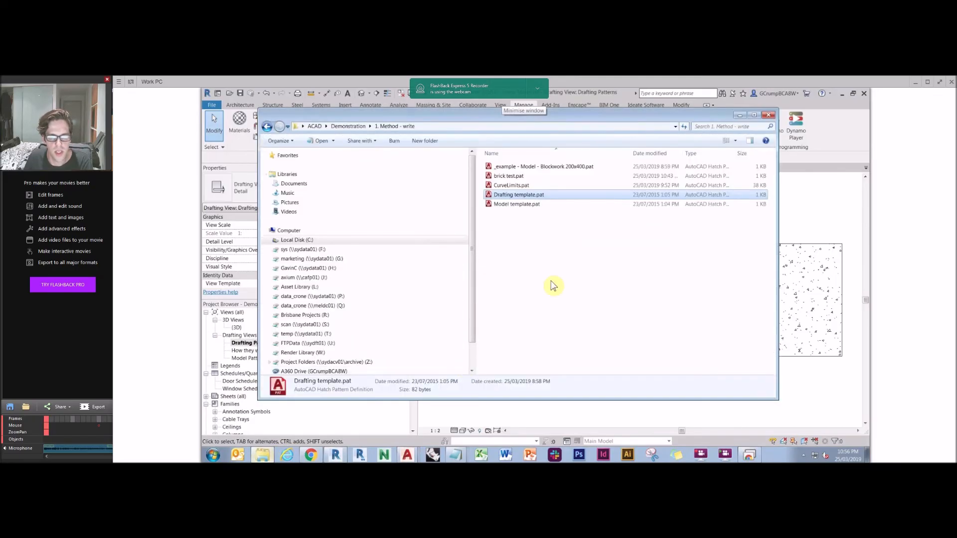
left_click(349, 126)
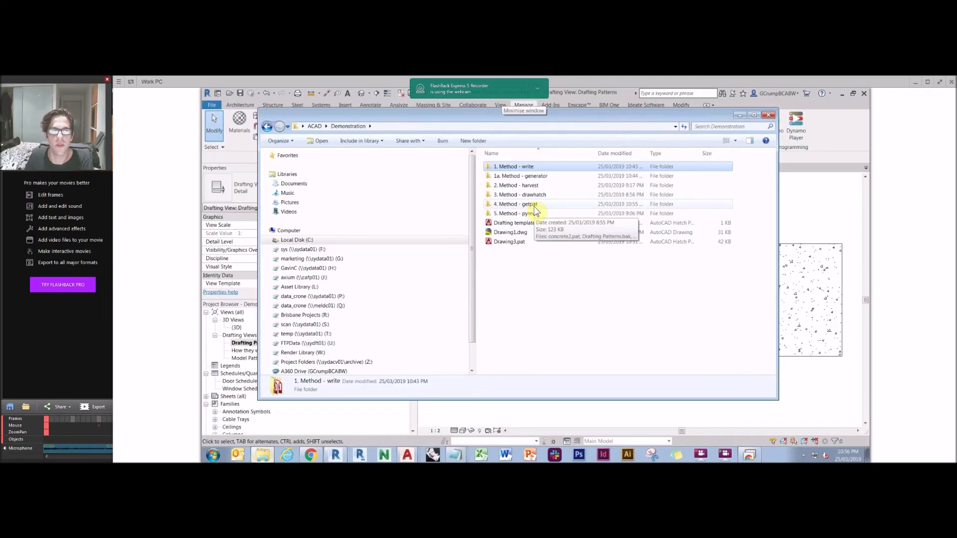
left_click(407, 455)
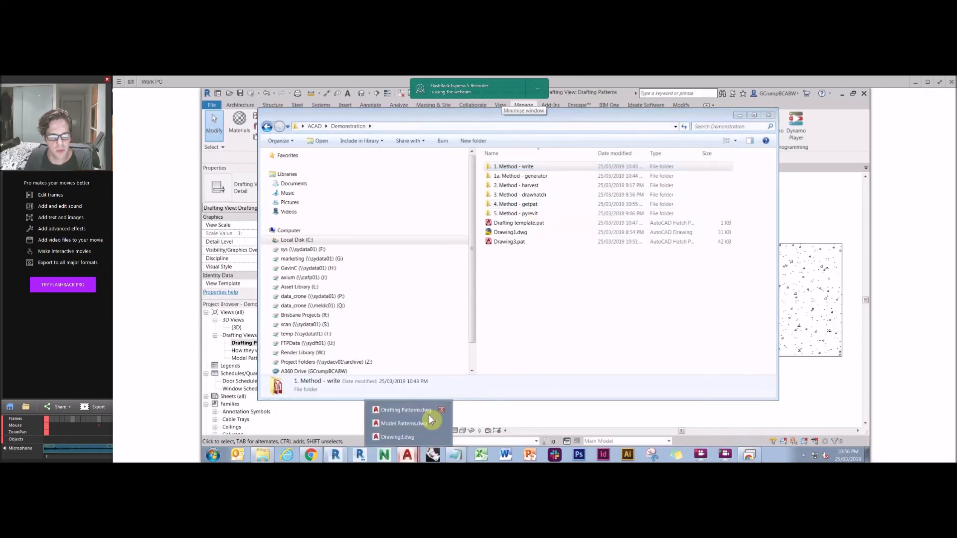
left_click(416, 410)
Step: Extract the diagonal line hatch to a pattern file with GETPAT
type("g")
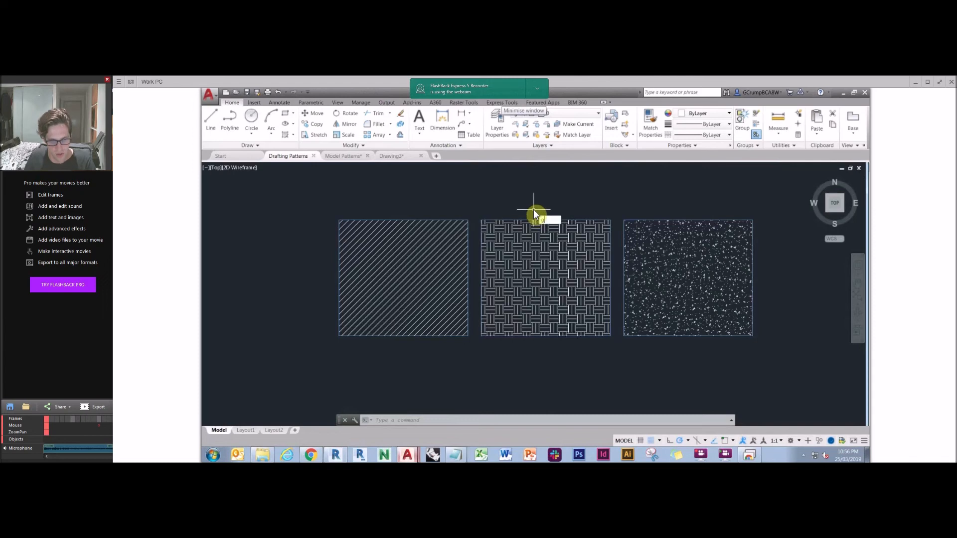
type("etpat")
key("Return")
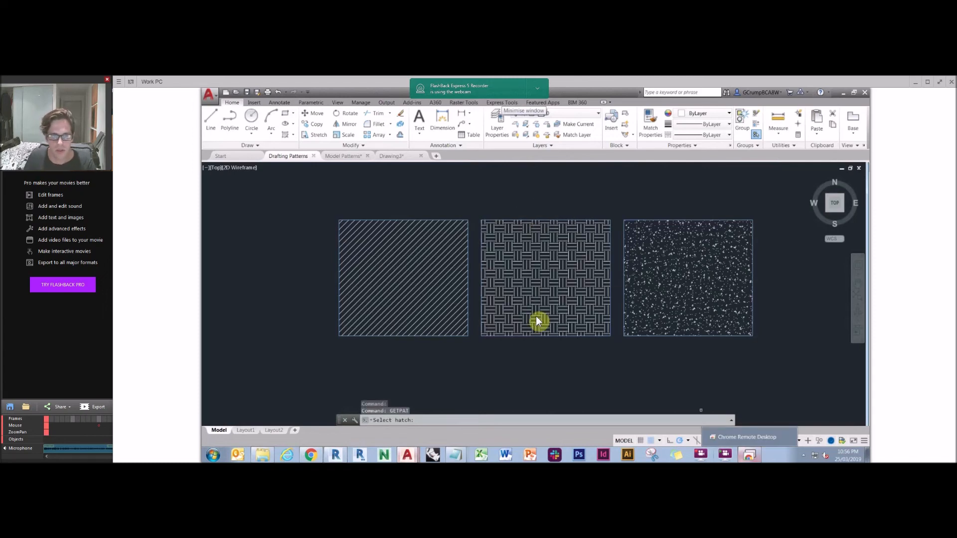
left_click(424, 254)
key("Return")
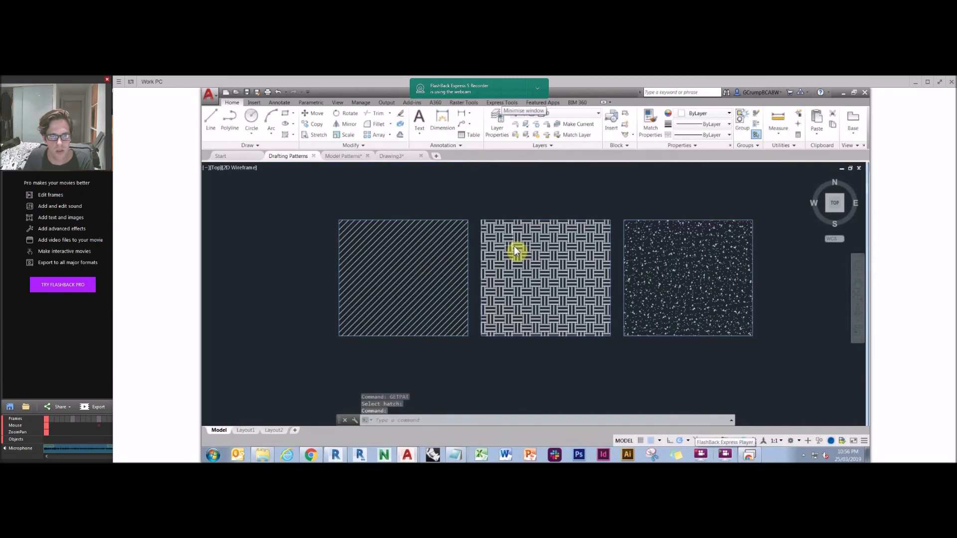
Step: Run GETPAT on the basket-weave hatch and the concrete hatch, accepting the default overwrite/append response for the existing FP_2.pat
key("Return")
left_click(520, 243)
key("Return")
left_click(670, 255)
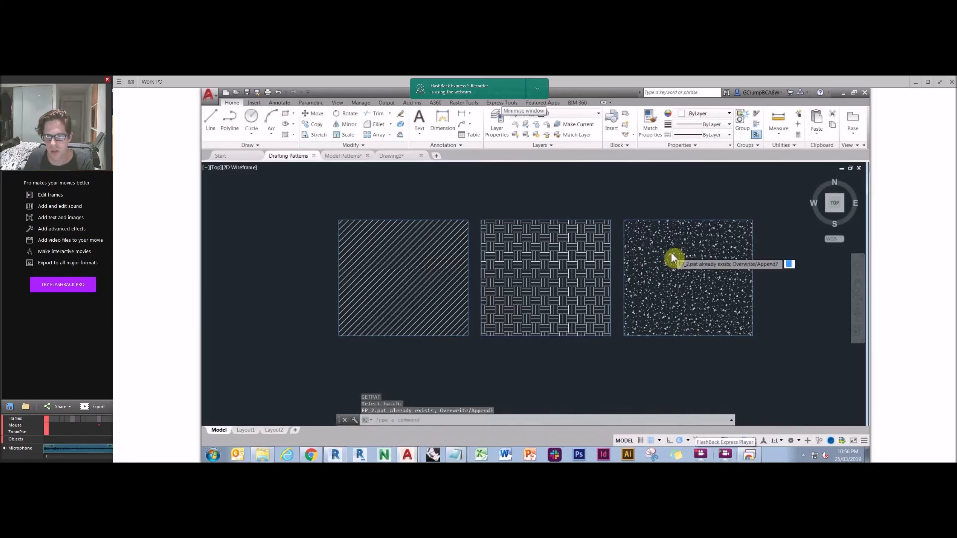
key("Return")
key("Return")
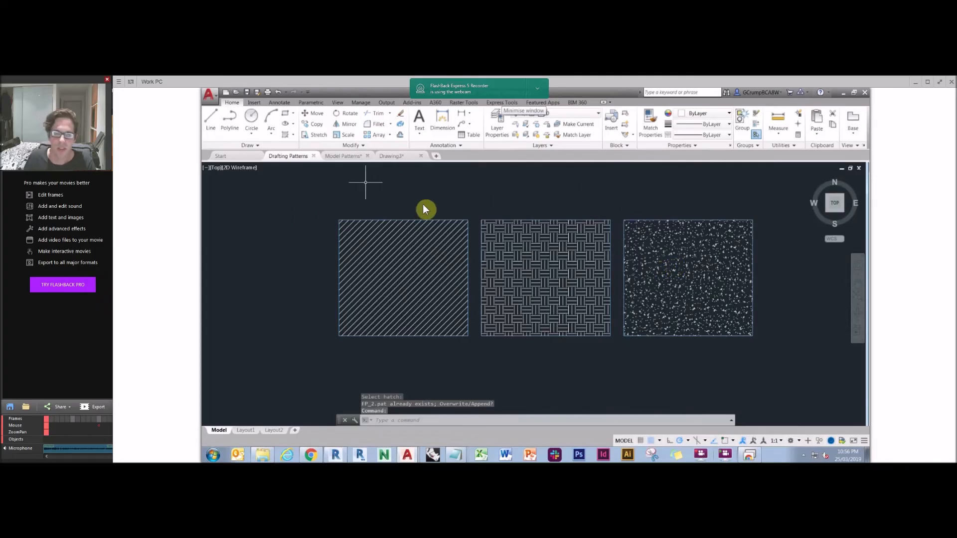
Step: Extract the diagonal line hatch again with GETPAT, accepting the default overwrite/append response for the existing FP_3.pat
mouse_move(396, 251)
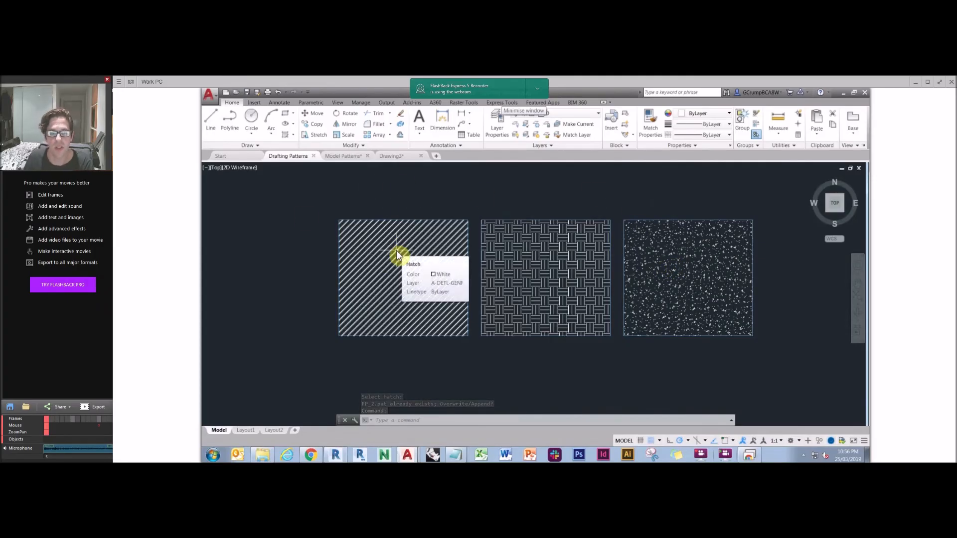
type("GETPAT")
key("Return")
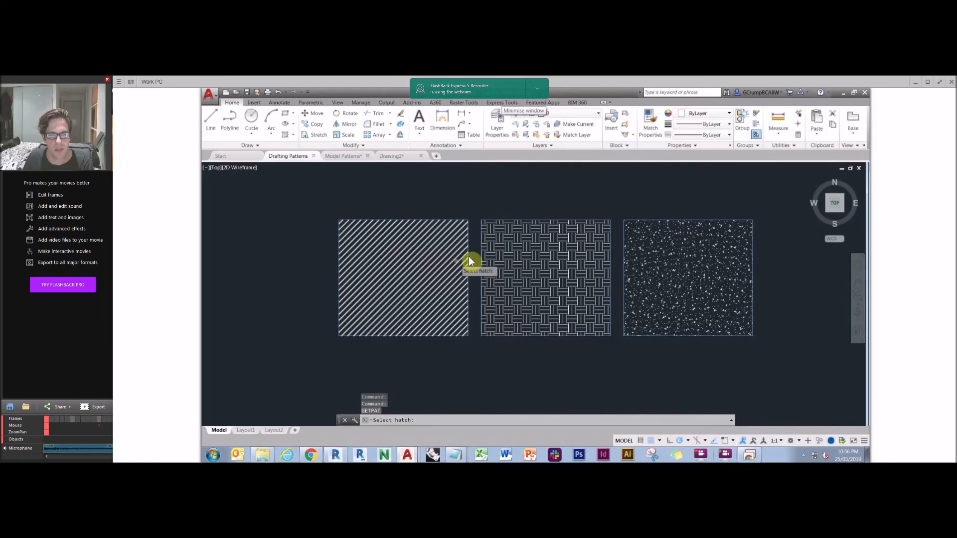
left_click(450, 262)
key("Return")
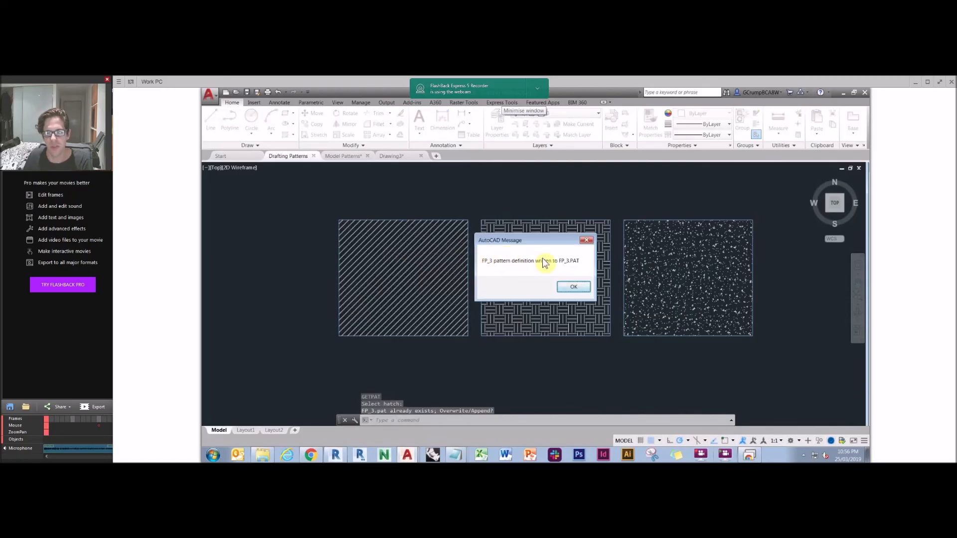
left_click(574, 287)
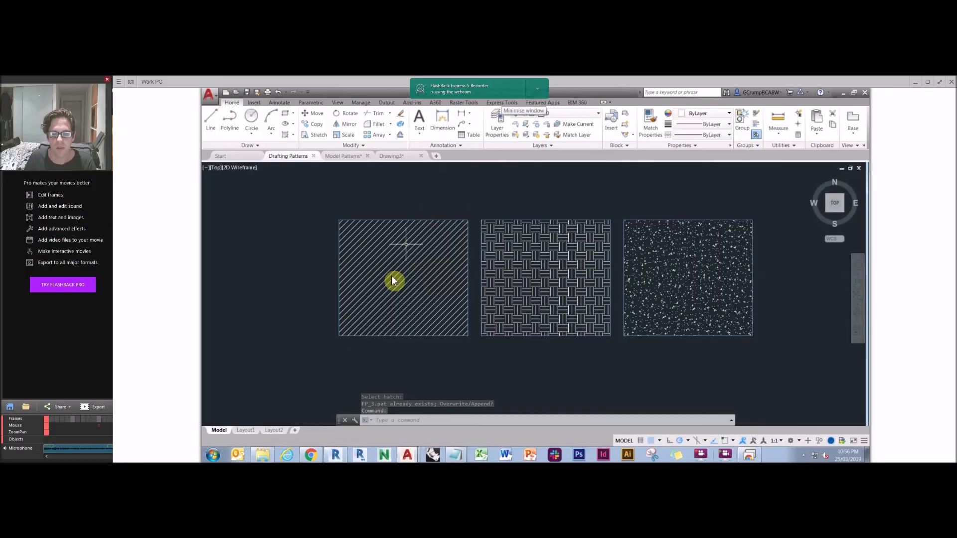
left_click(263, 456)
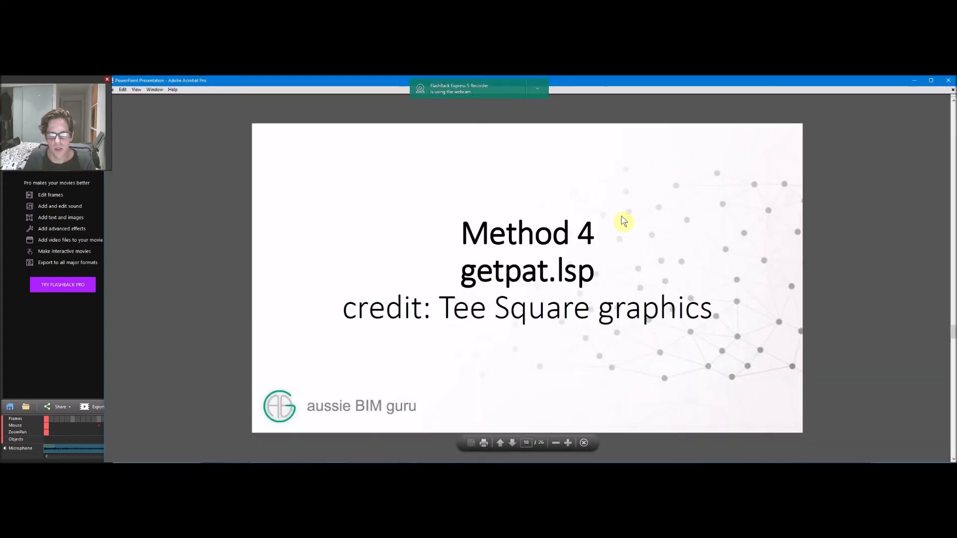
left_click(623, 219)
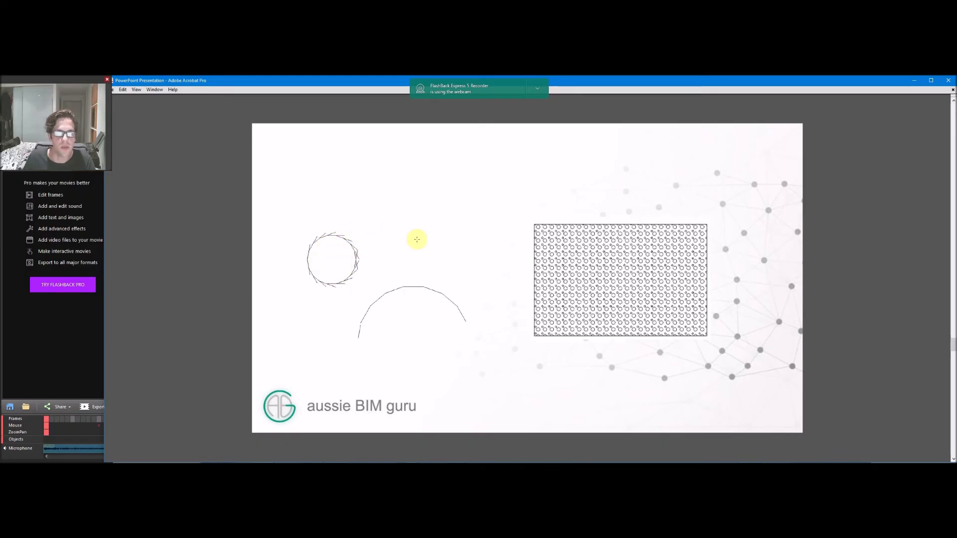
left_click(530, 222)
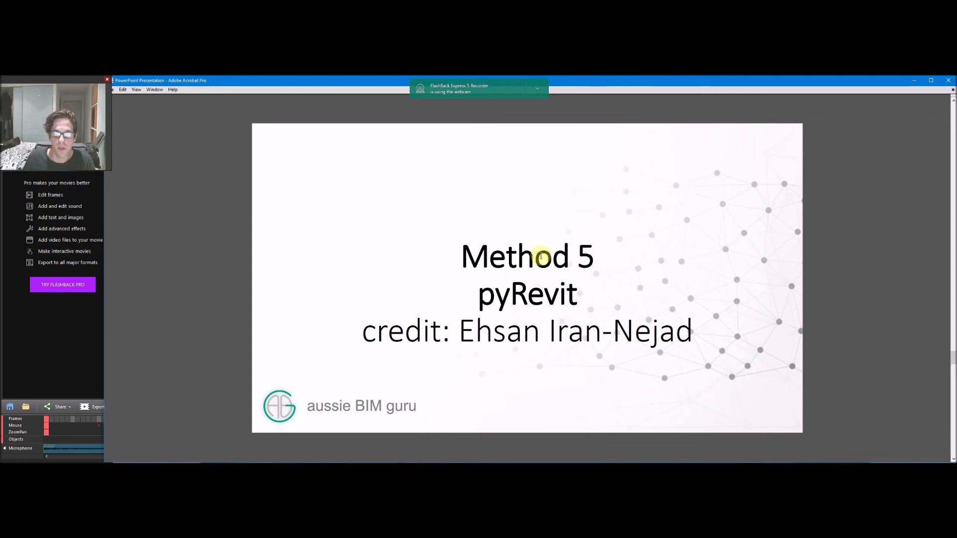
scroll(541, 255, "down", 1)
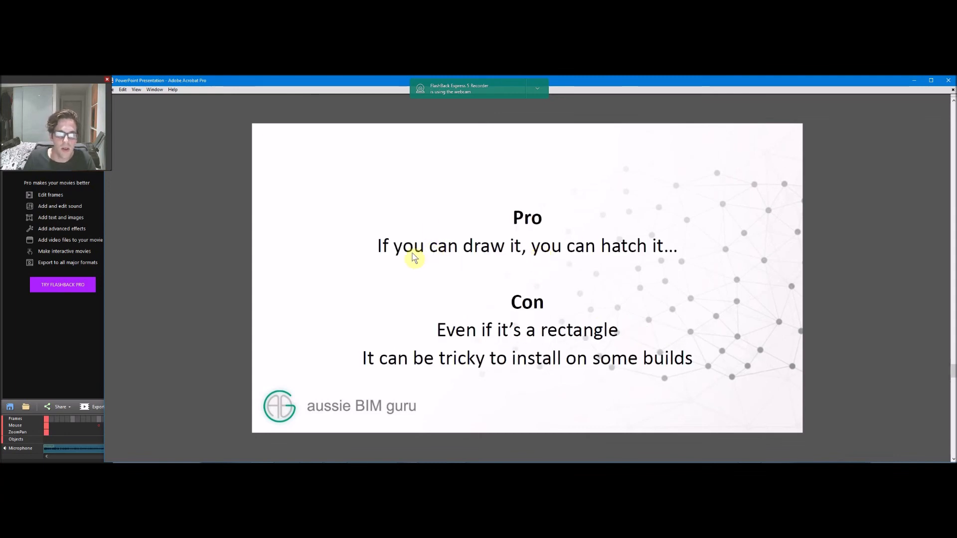